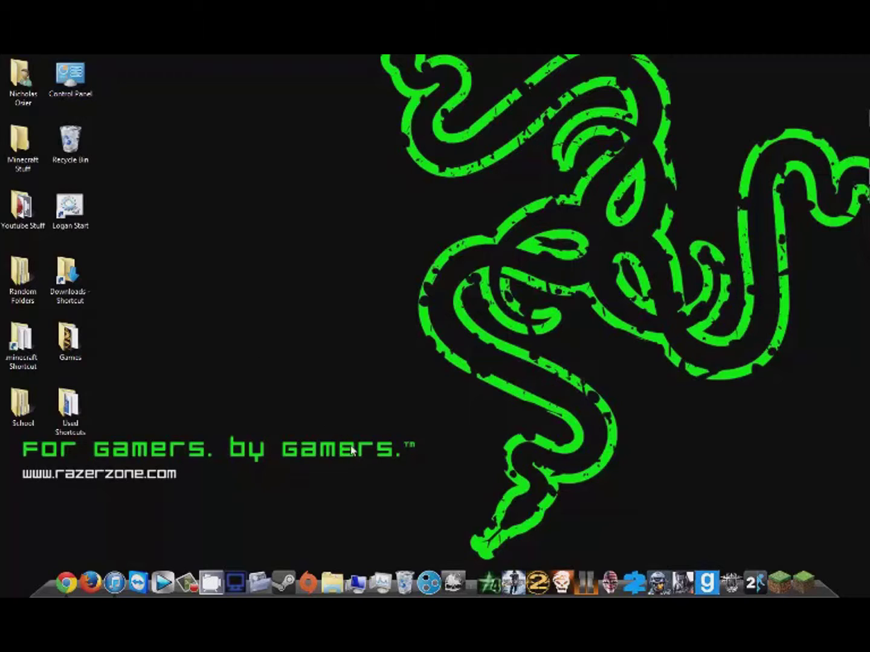
- Close the Used Shortcuts folder window from its taskbar button's menu
mouse_move(867, 193)
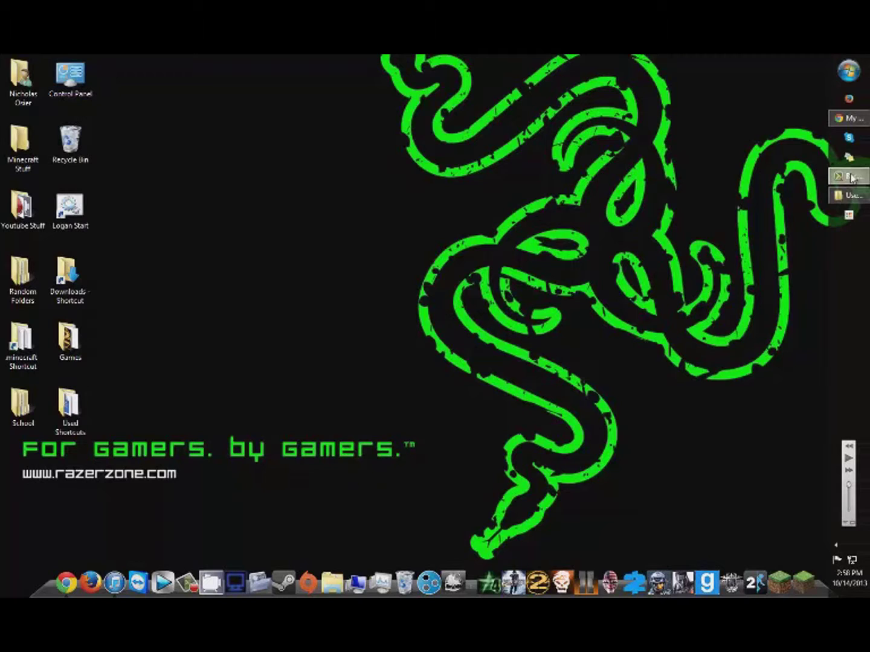
right_click(863, 201)
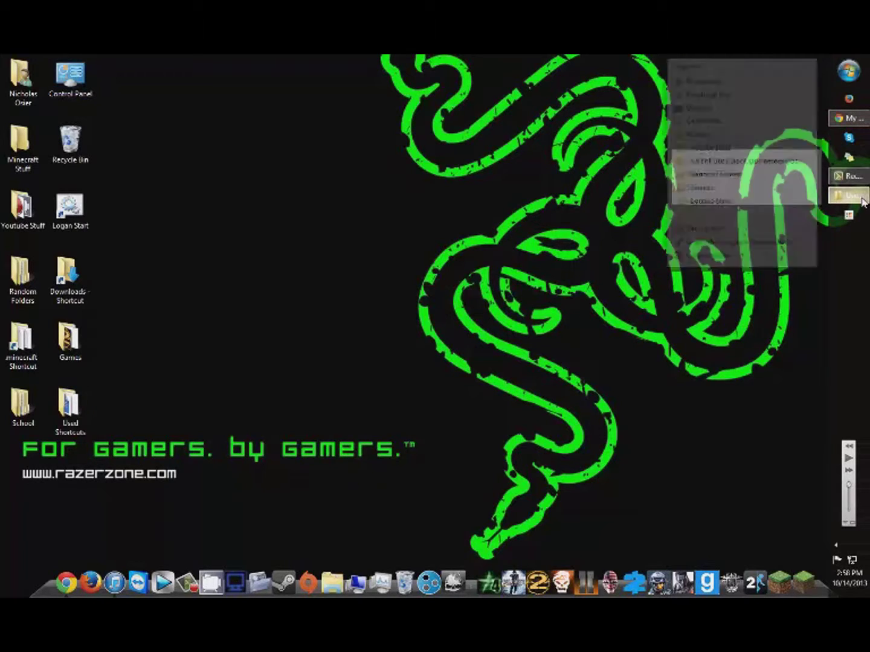
click(752, 256)
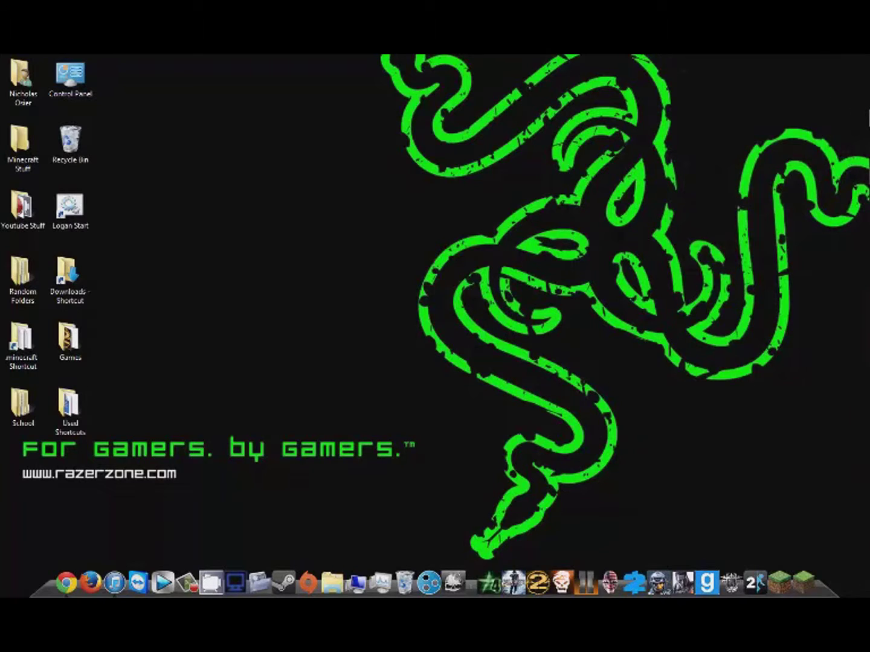
- Load rocketdock.com in Chrome and open its Download RocketDock page
key(alt+Tab)
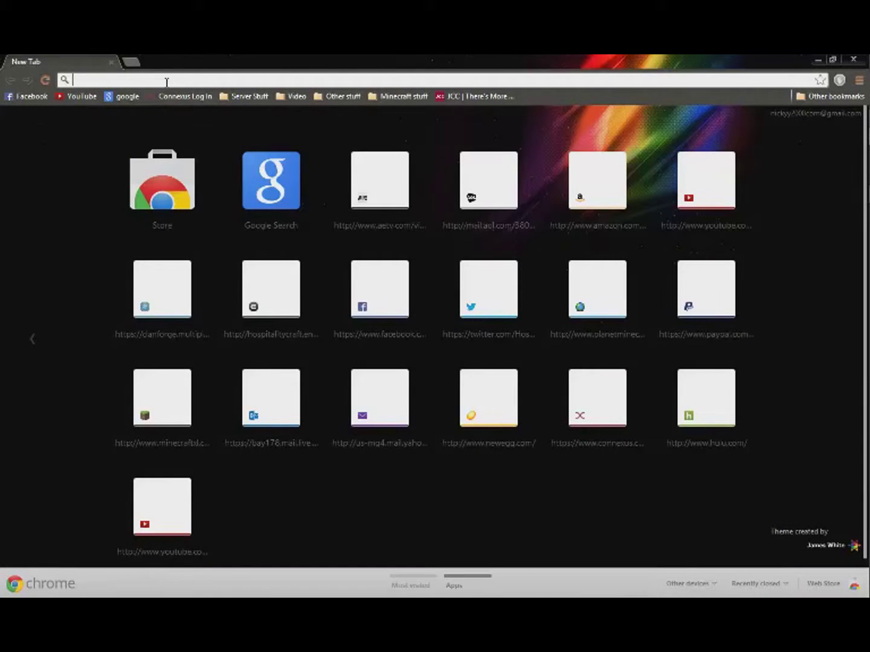
text(rocketdock.com)
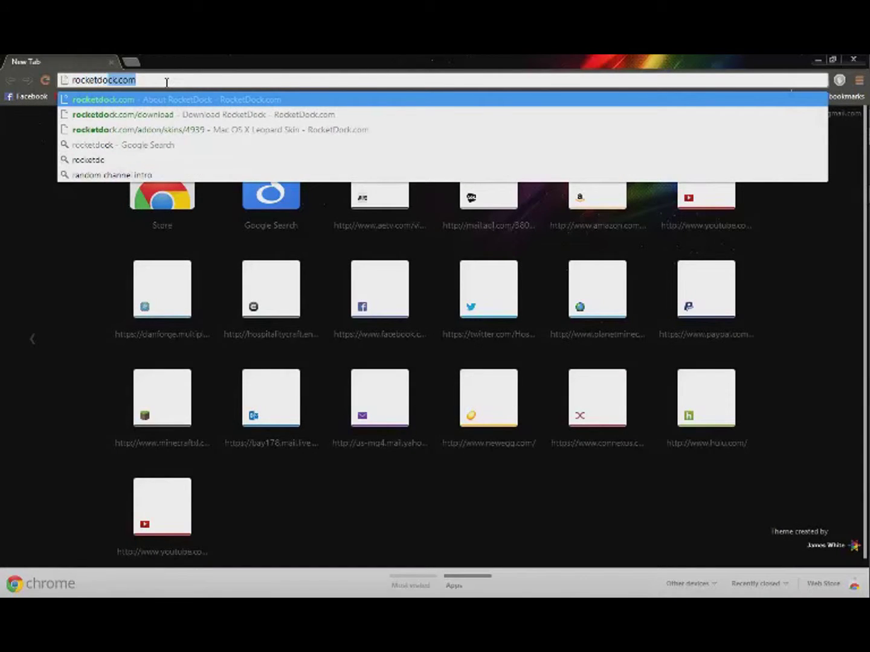
key(Return)
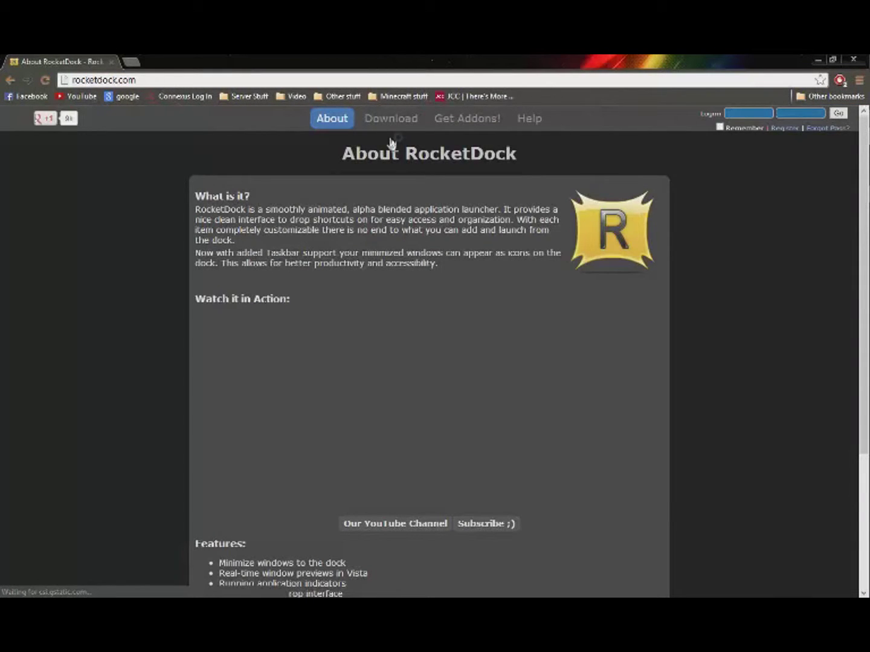
click(393, 121)
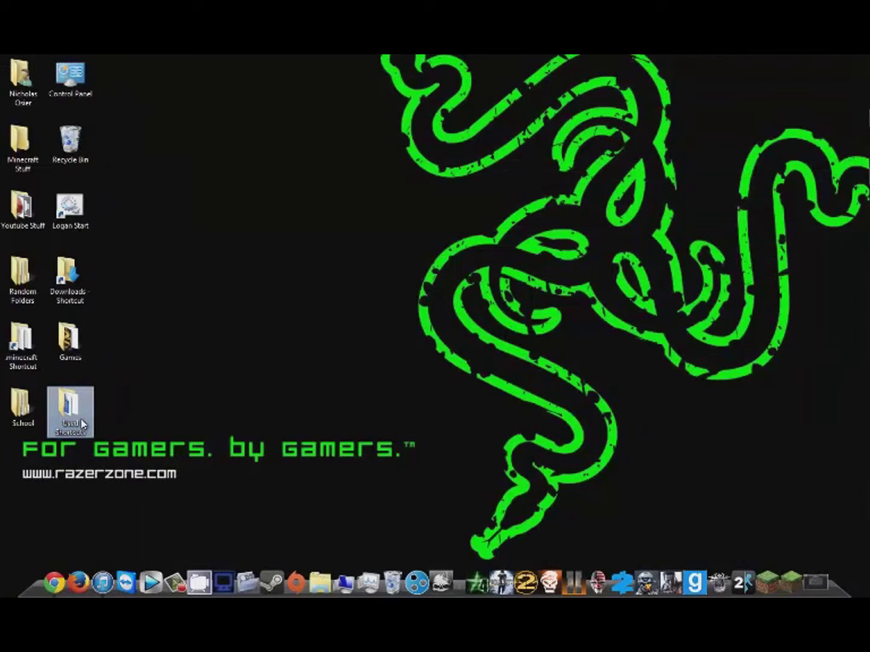
- Drag RocketDock.exe from the Used Shortcuts folder onto the desktop as a shortcut
double_click(83, 424)
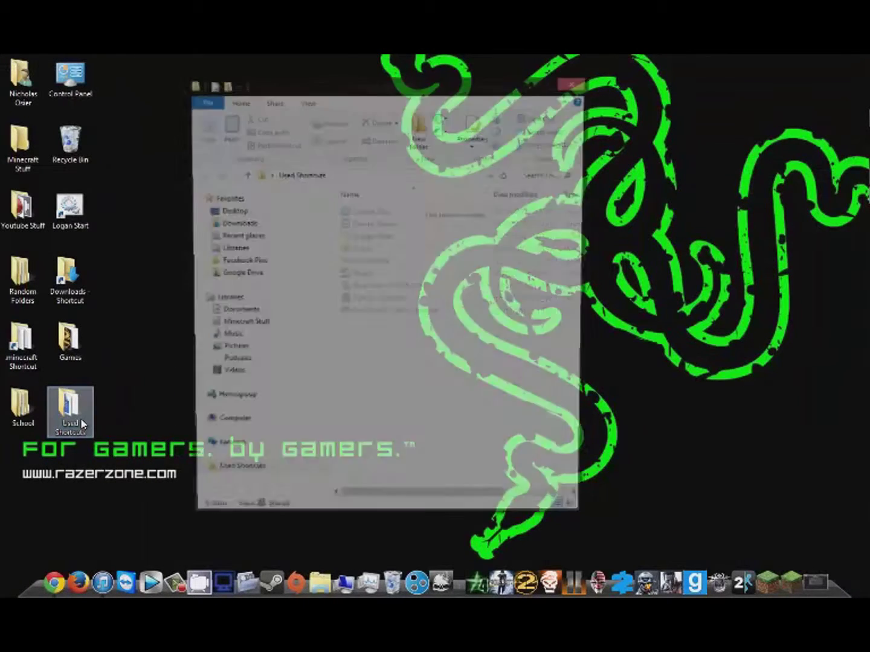
drag(363, 263, 258, 145)
click(574, 82)
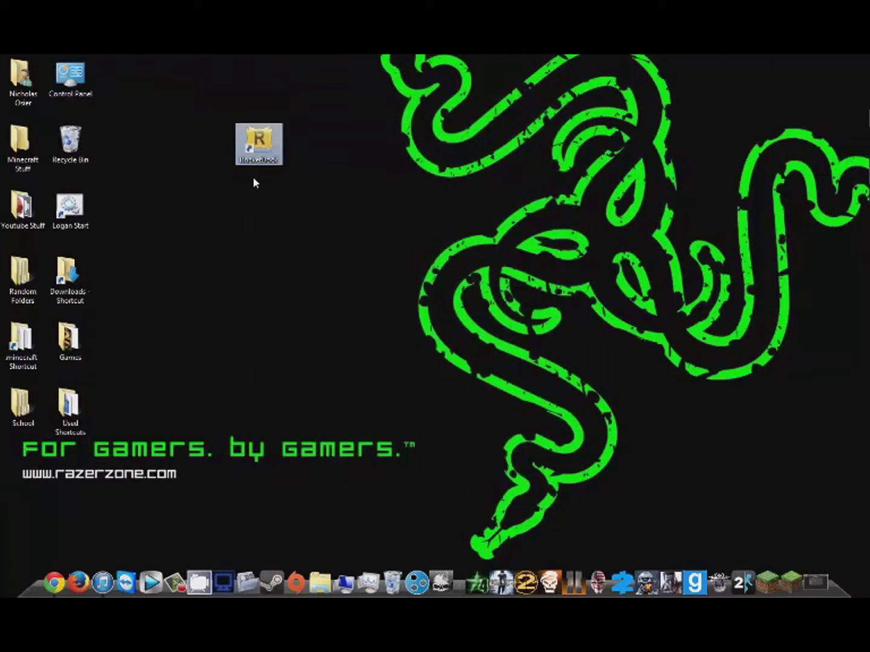
click(251, 228)
right_click(259, 135)
click(243, 219)
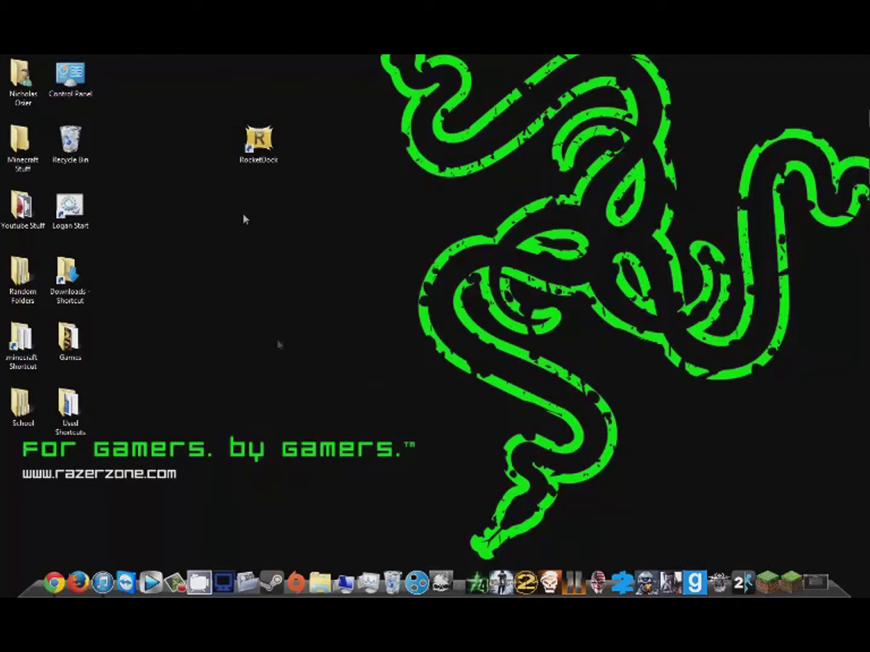
- Quit the dock and relaunch RocketDock from the new desktop shortcut
right_click(331, 577)
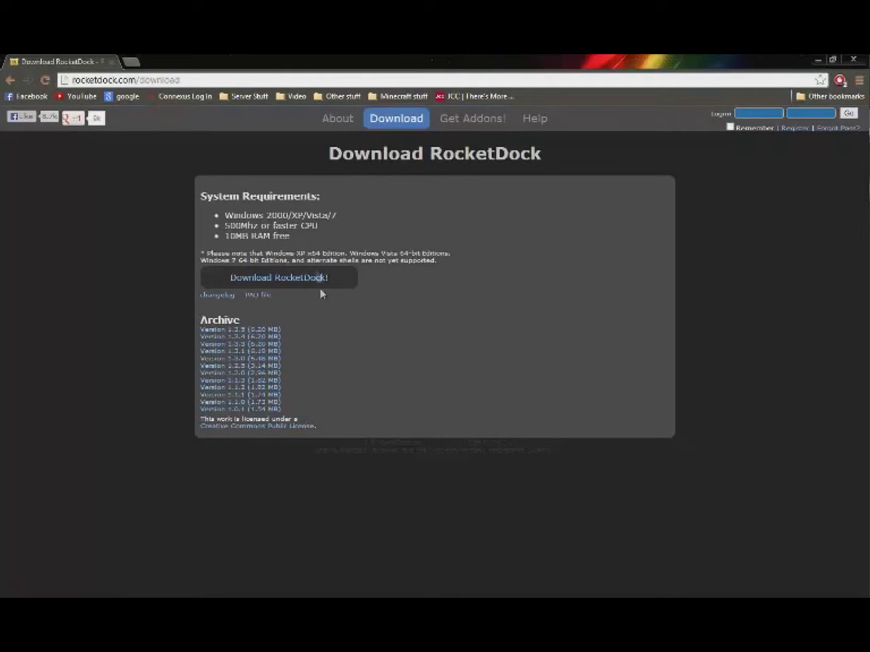
click(818, 59)
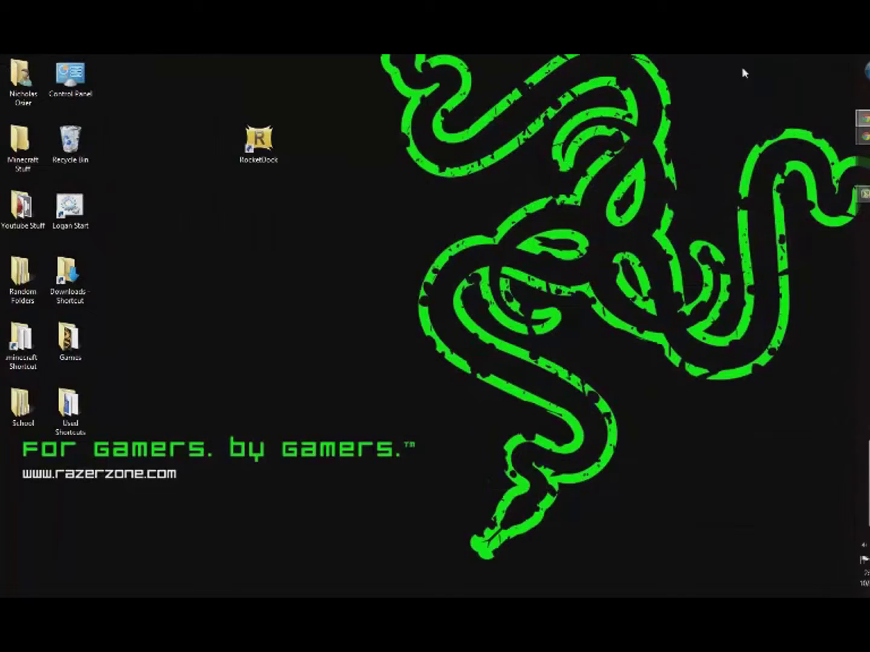
double_click(258, 152)
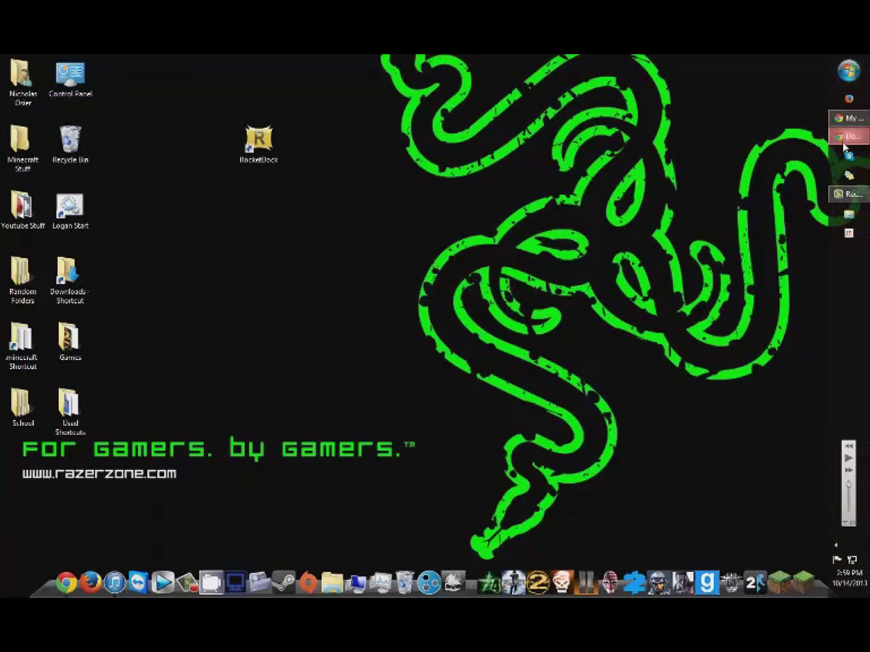
mouse_move(844, 145)
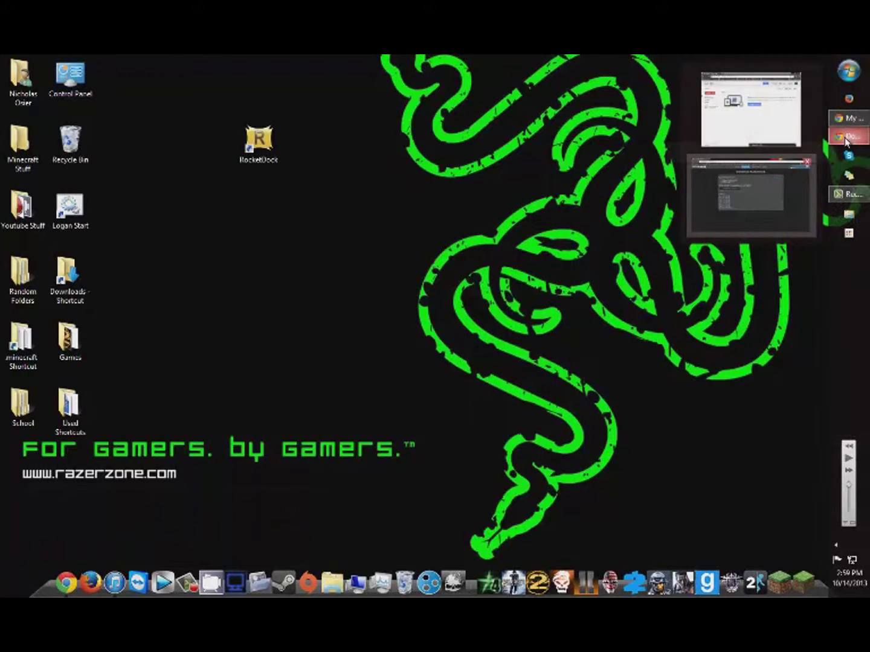
- Search Google for 'Mac OSX rocket dock skin' and open the Mac OS X Leopard Skin page
click(847, 138)
click(356, 77)
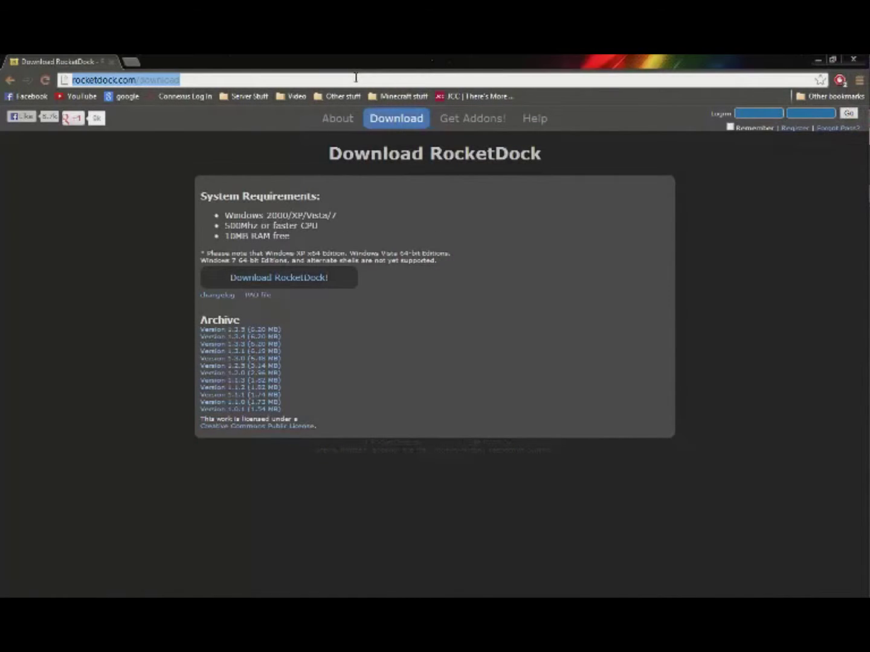
text(Mac)
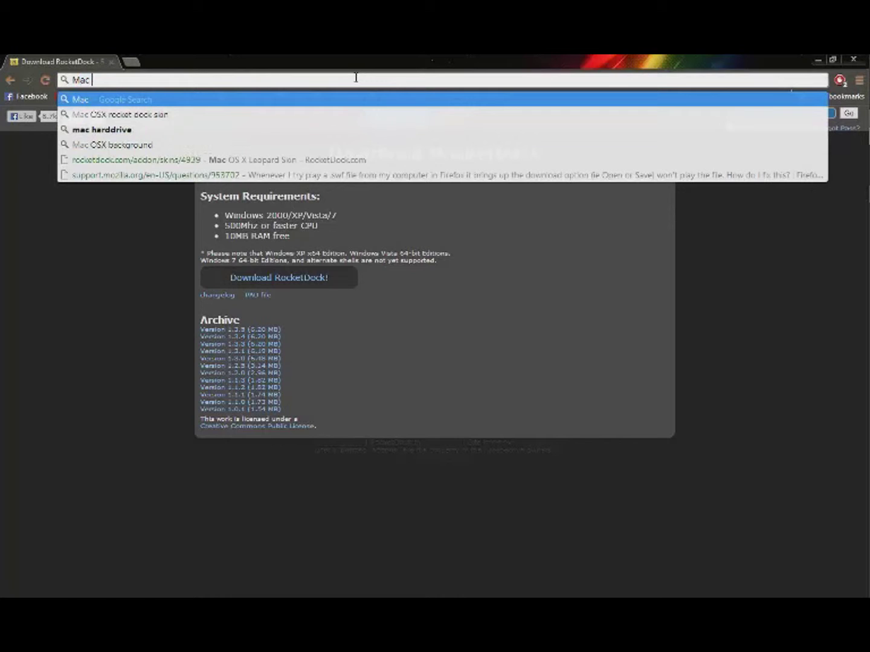
text( OS)
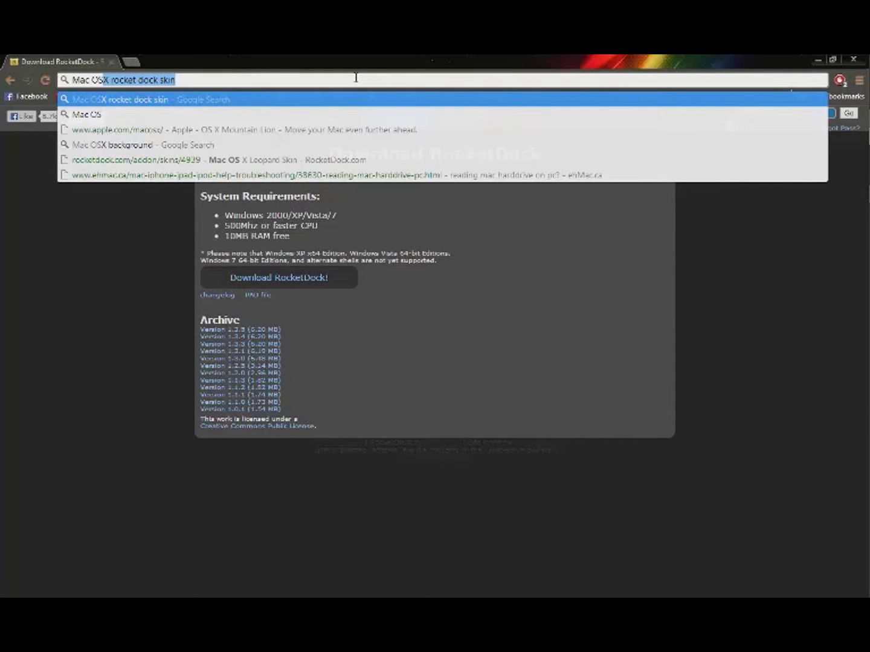
key(End)
key(Return)
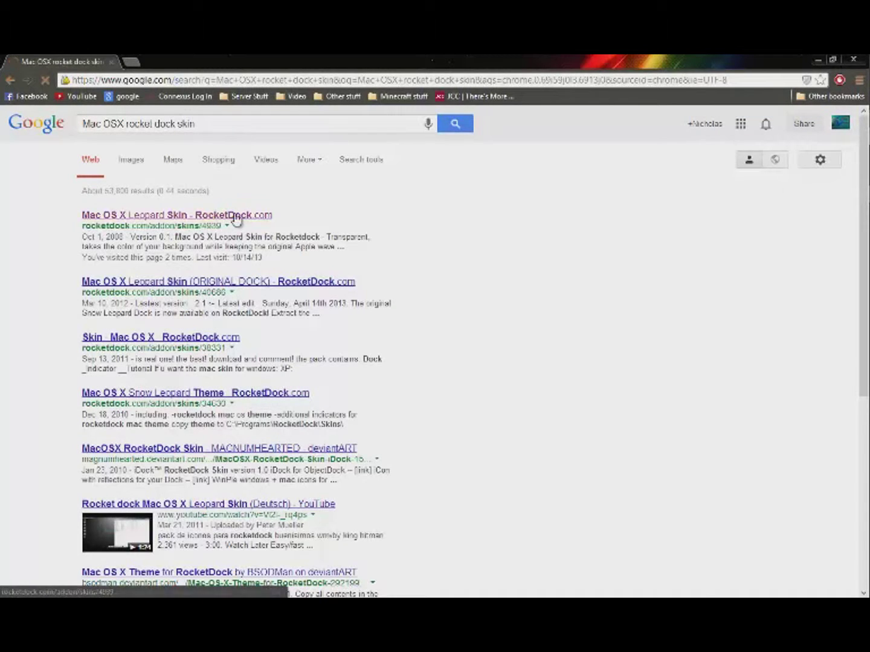
click(236, 215)
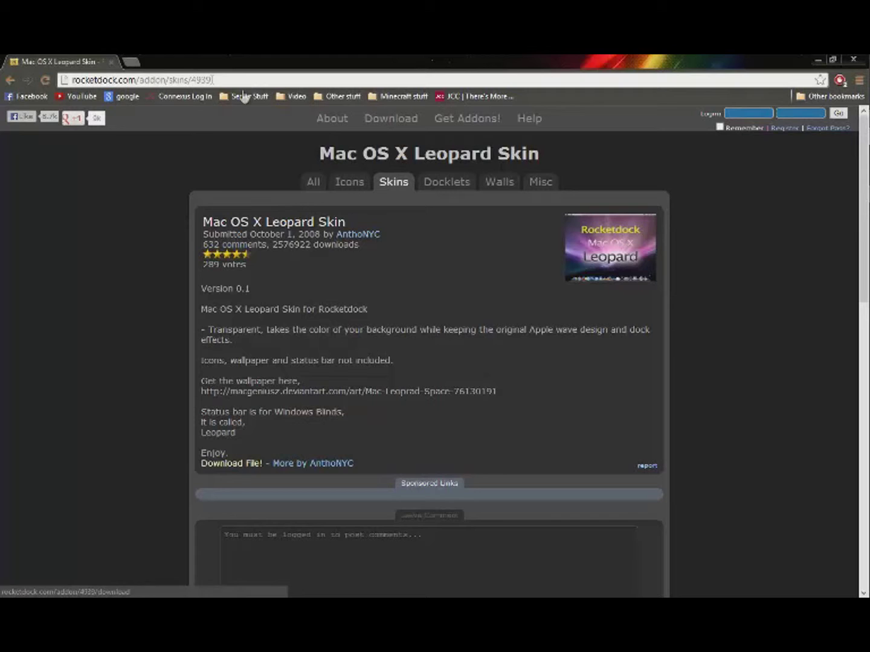
- Open Mac-OS-X-Leopard-1.zip from Chrome's downloads list, then close the archive
key(ctrl+j)
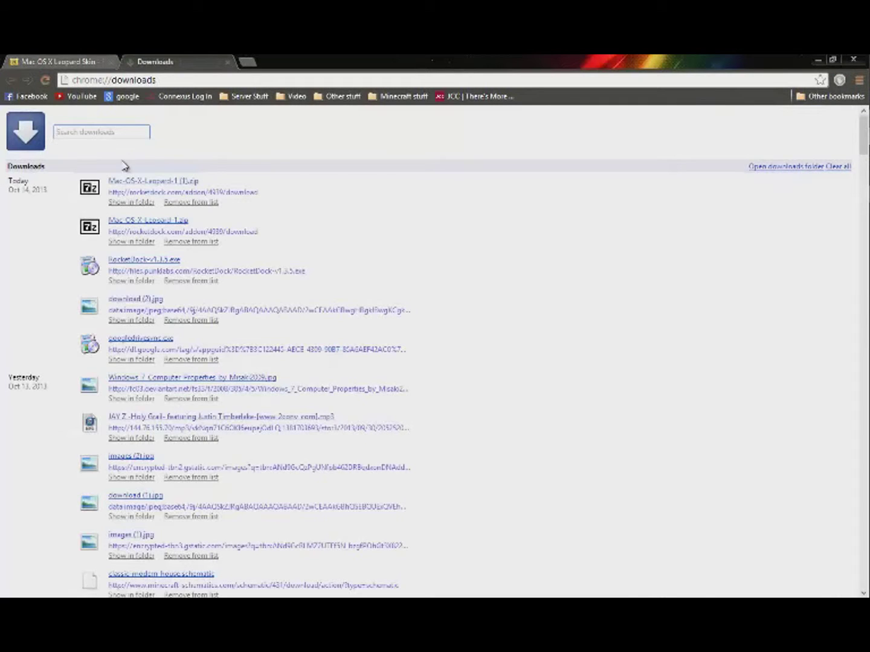
click(140, 225)
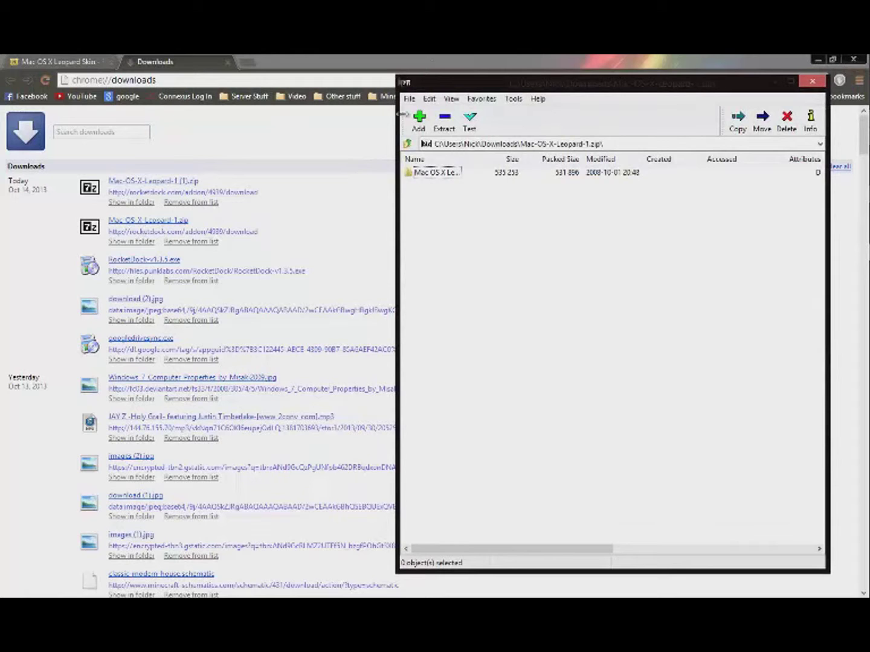
click(812, 79)
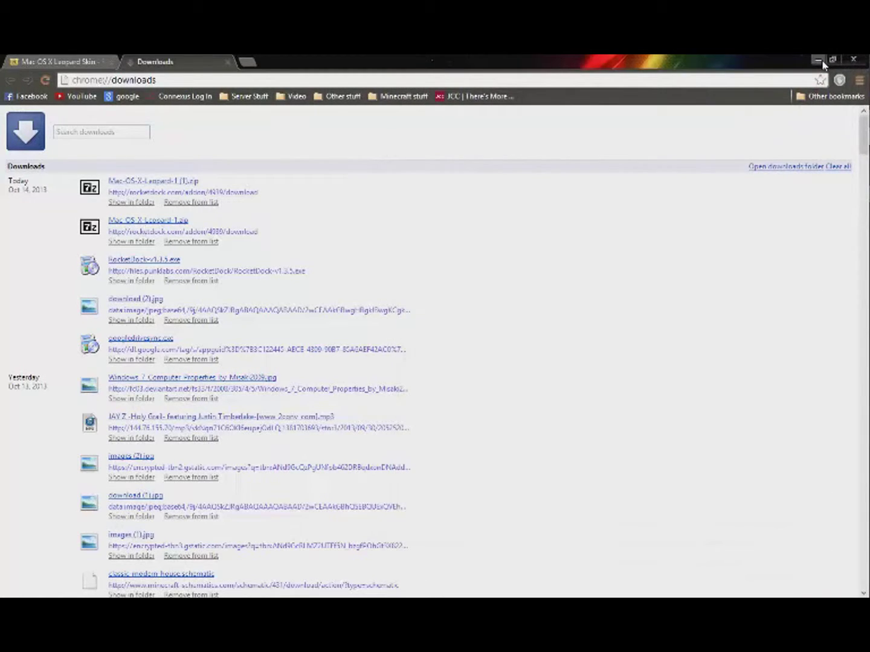
- Confirm Mac OS X Leopard is in RocketDock's Skins folder, then move the RocketDock shortcut lower
click(818, 60)
right_click(258, 156)
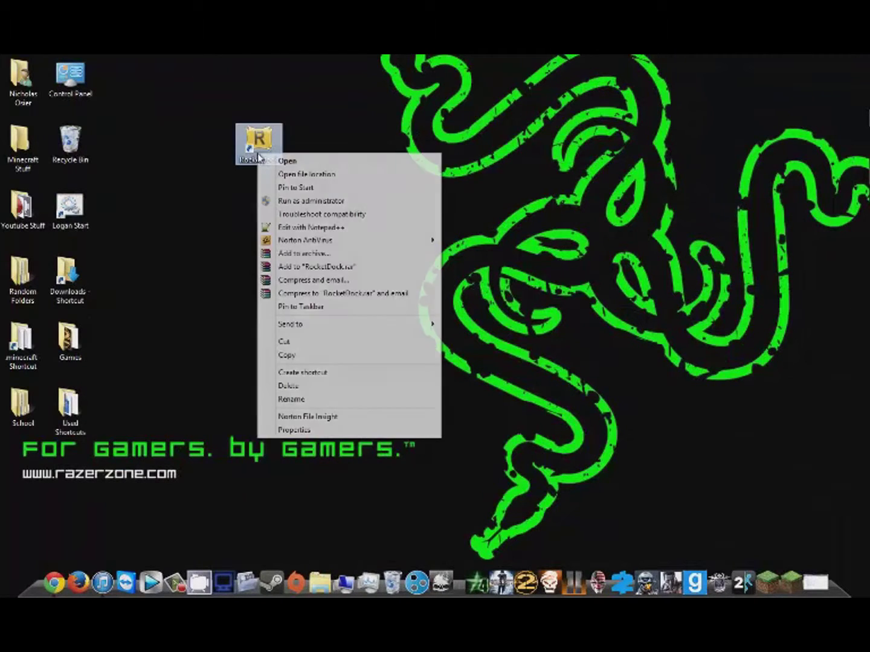
click(285, 174)
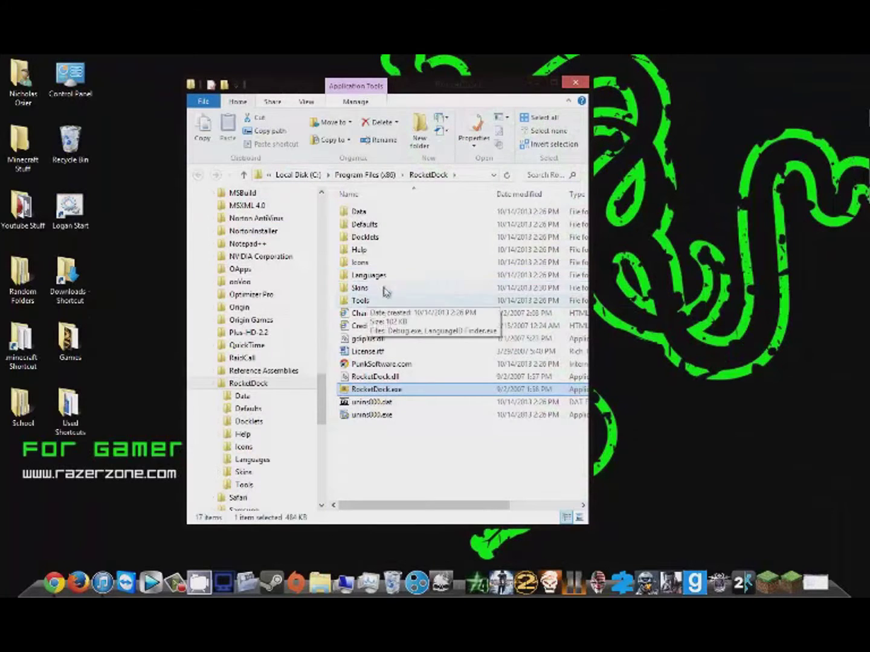
double_click(384, 290)
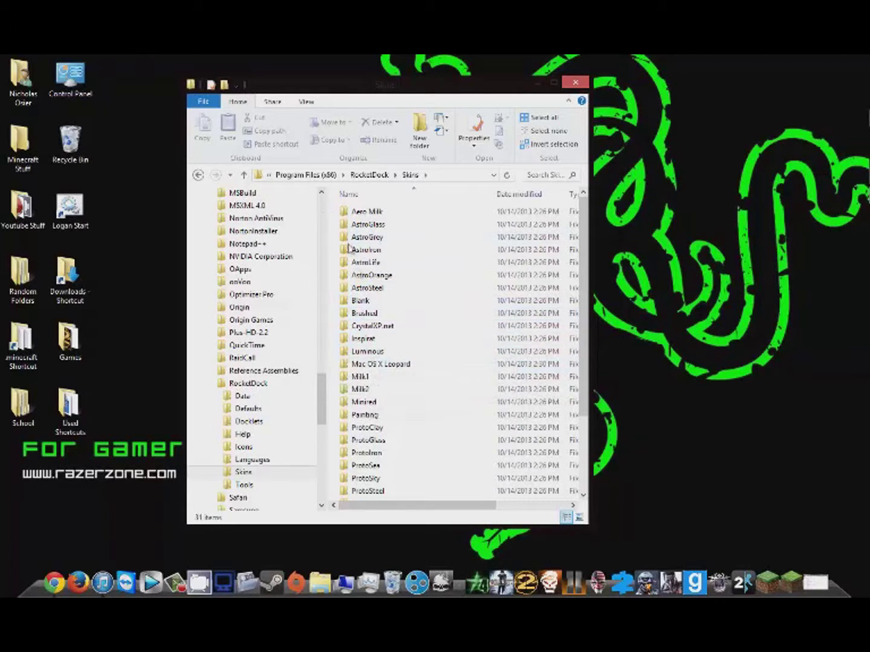
mouse_move(350, 248)
mouse_down()
mouse_move(422, 539)
mouse_move(380, 206)
mouse_move(383, 476)
mouse_move(379, 253)
mouse_move(396, 543)
mouse_move(336, 229)
mouse_up()
click(568, 86)
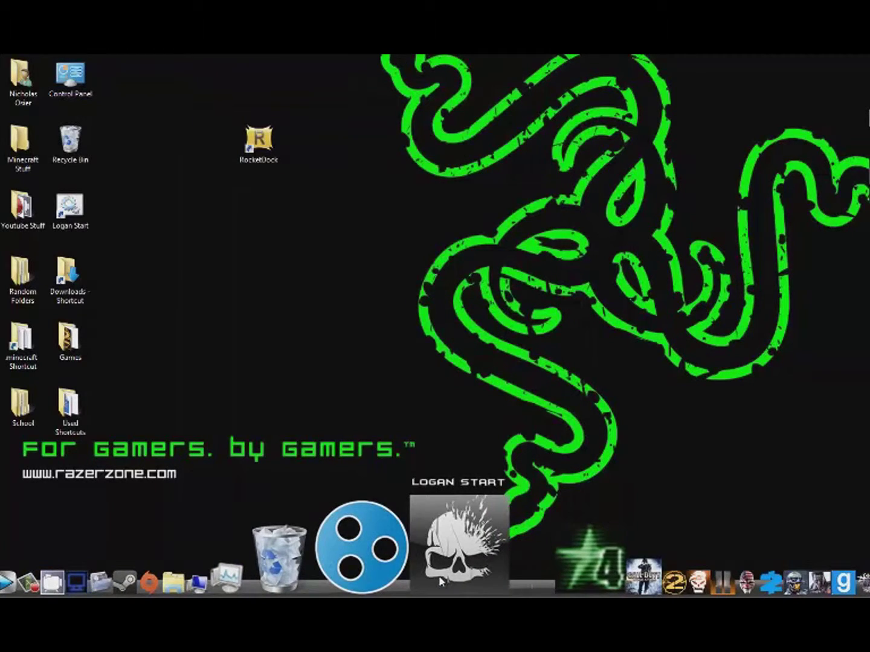
drag(259, 140, 165, 343)
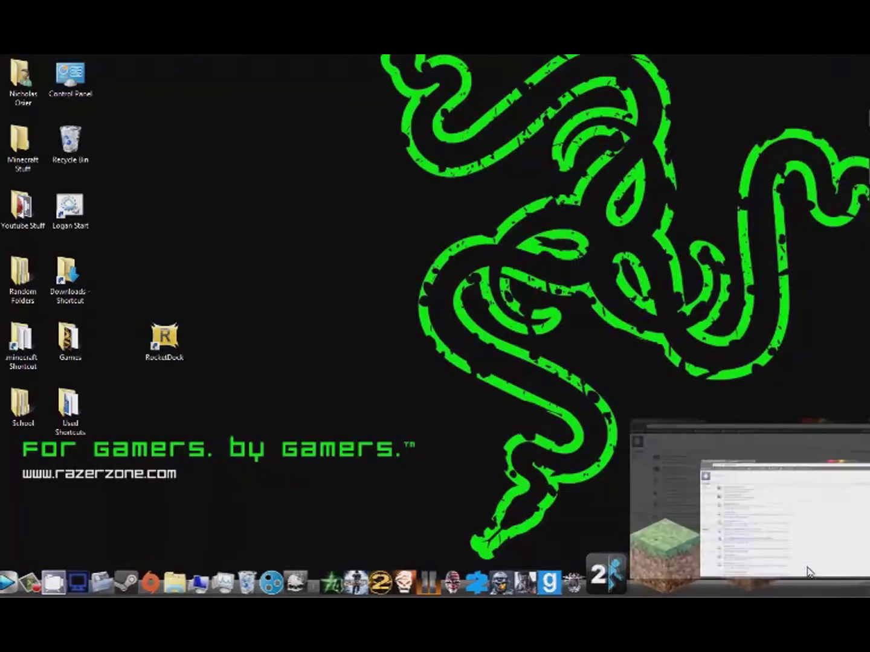
- Load dafont.com in Chrome and close the Mac OS X Leopard Skin tab
click(810, 572)
click(289, 80)
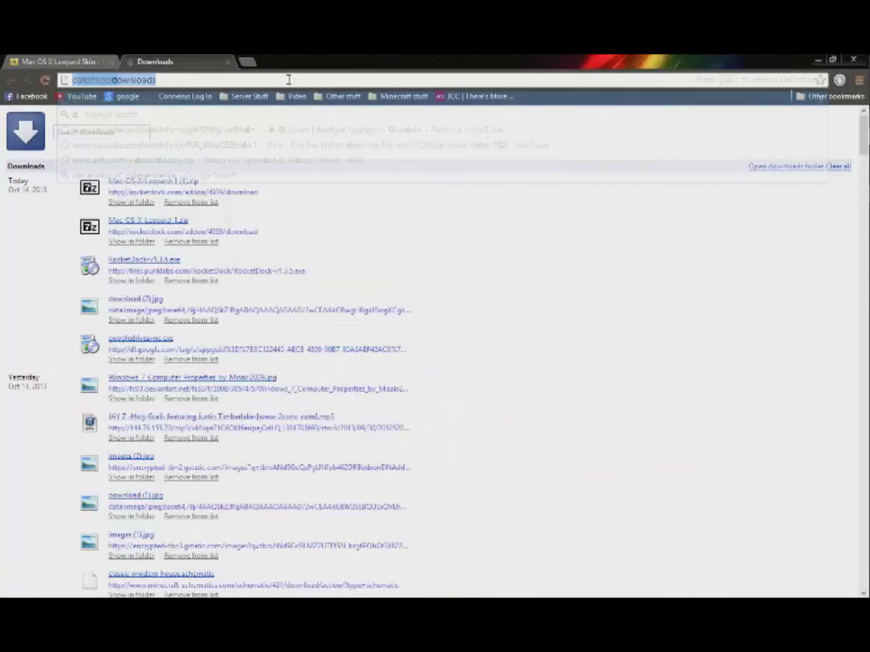
text(dafont.com)
key(Return)
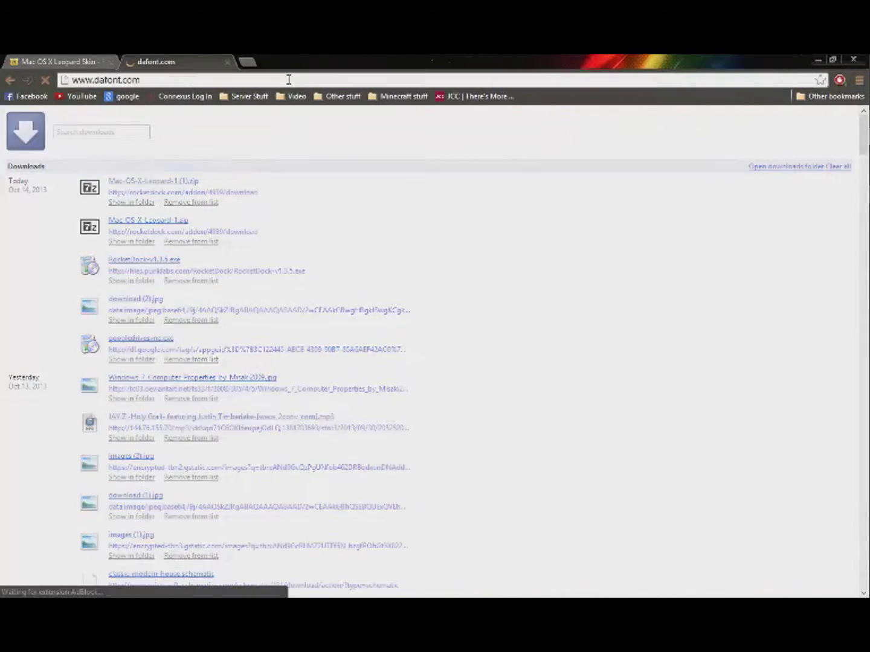
click(111, 62)
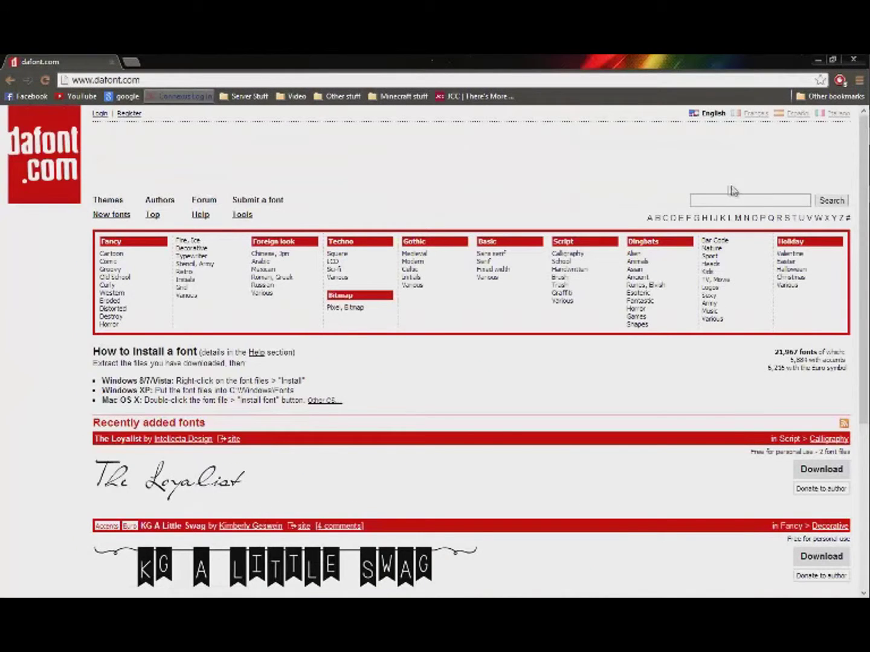
- Search dafont for Batmanforever, download batman_forever.zip, and inspect its two .ttf files
text(Batm)
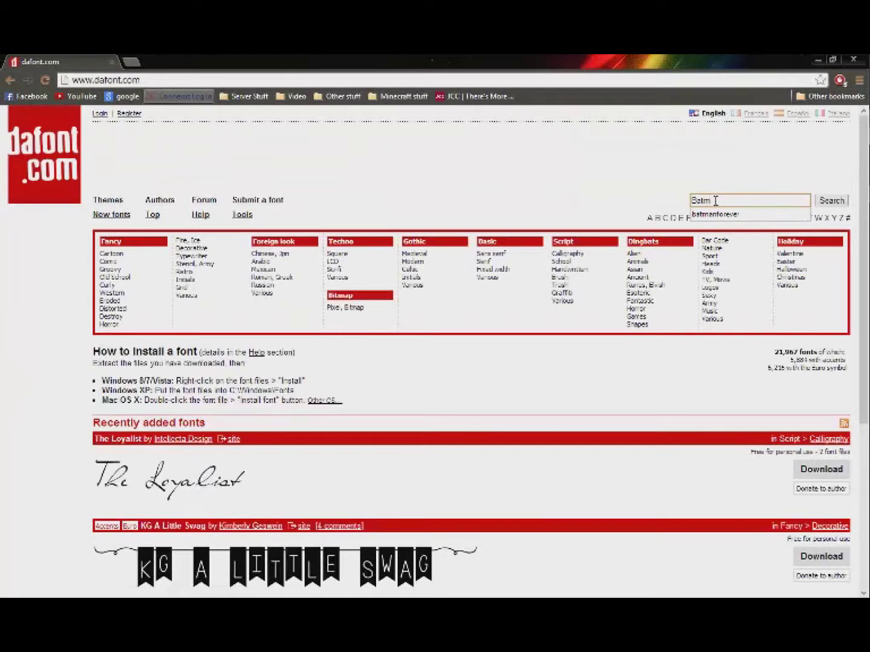
text(anforever)
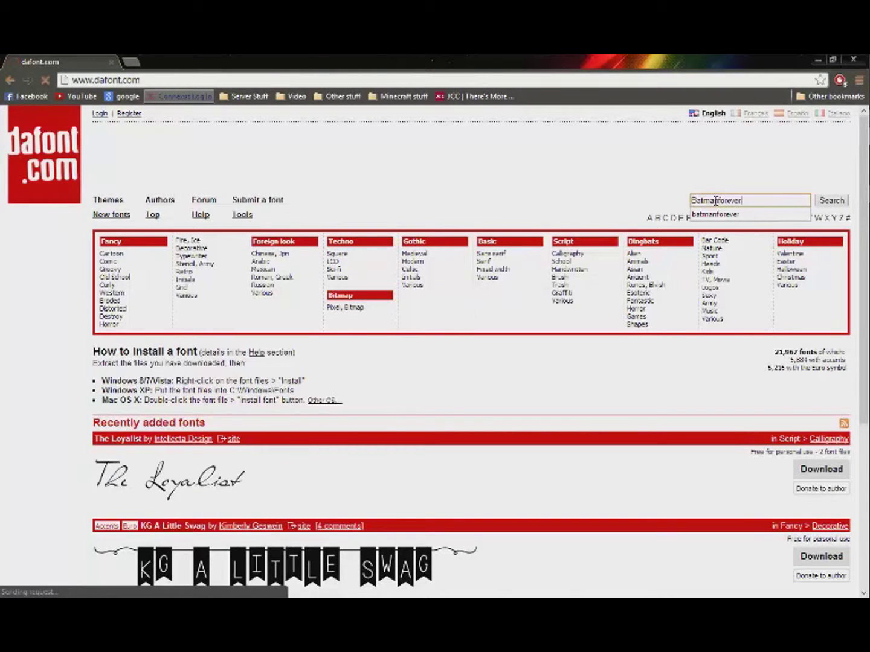
key(Return)
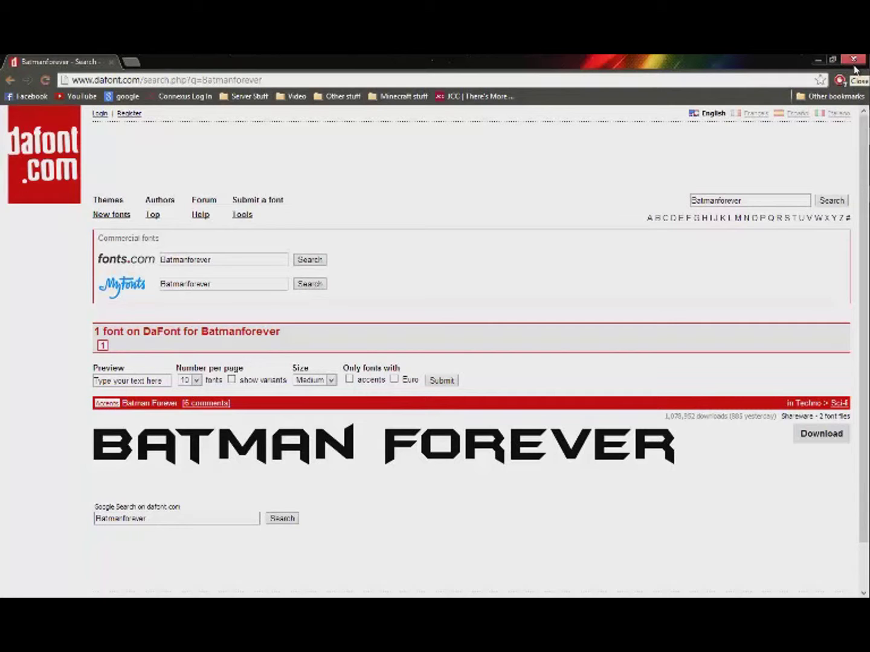
click(828, 434)
click(48, 581)
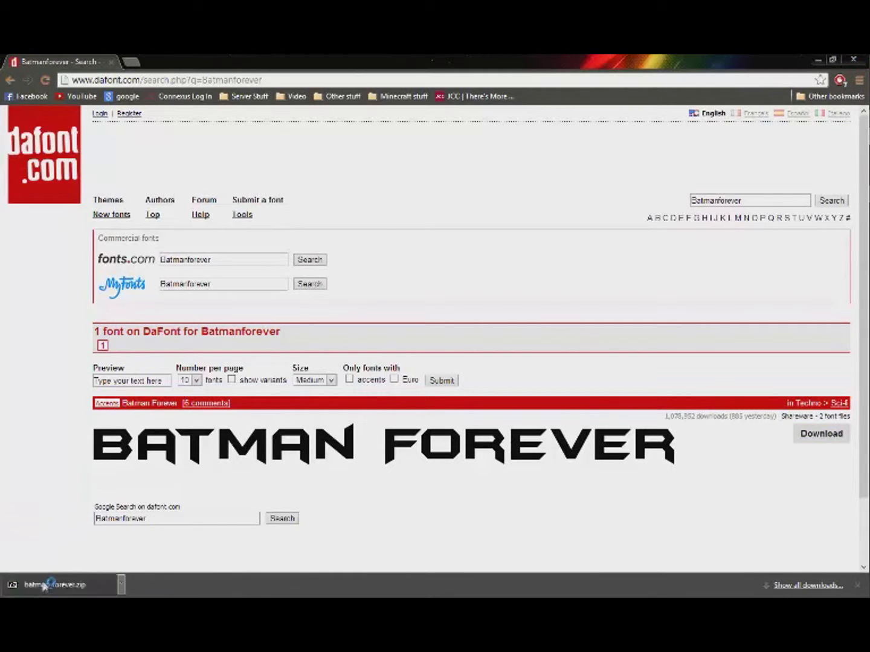
drag(475, 227, 545, 363)
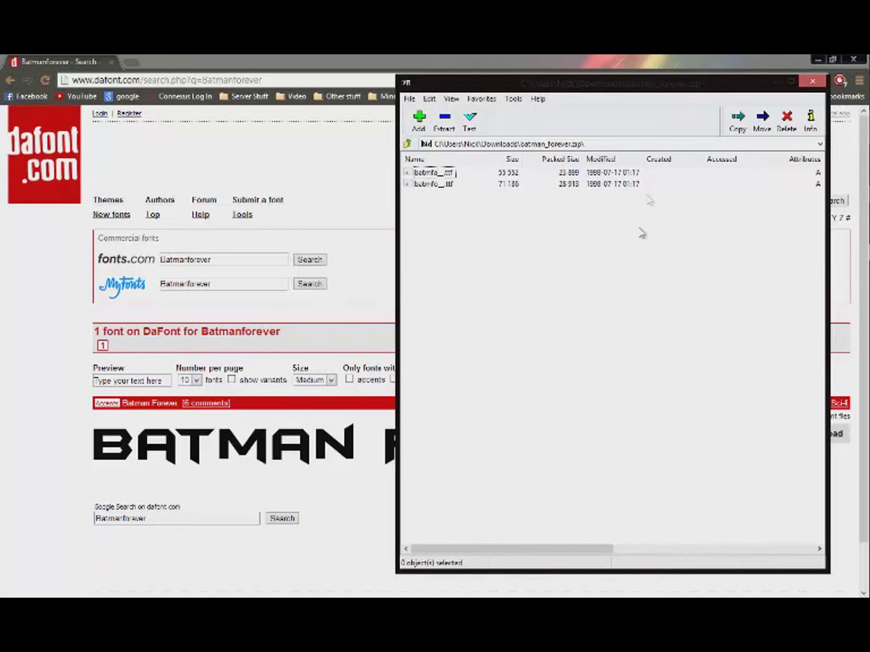
click(812, 81)
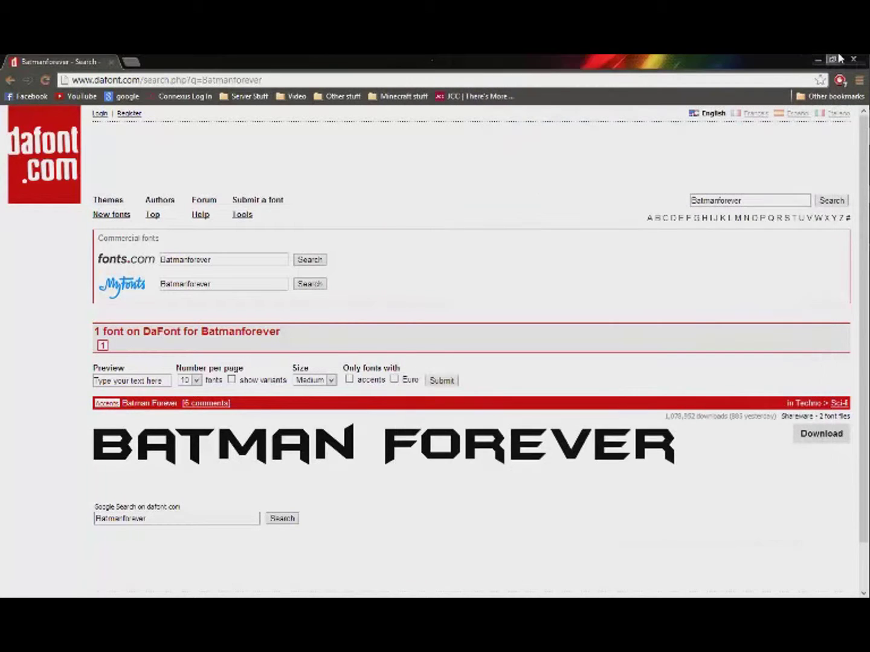
- Open RocketDock's Dock Settings from the dock's menu and show the General page
click(814, 60)
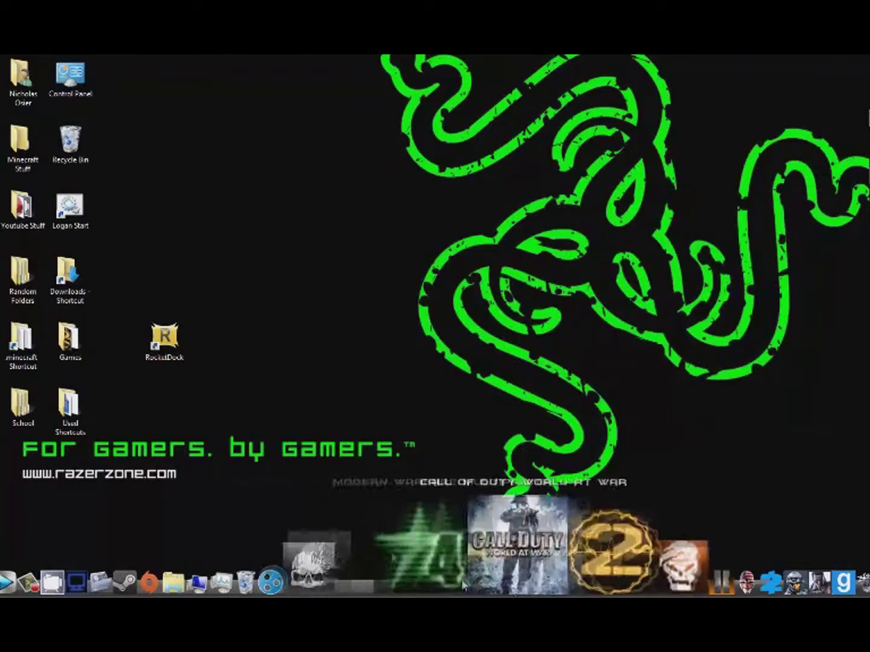
right_click(349, 580)
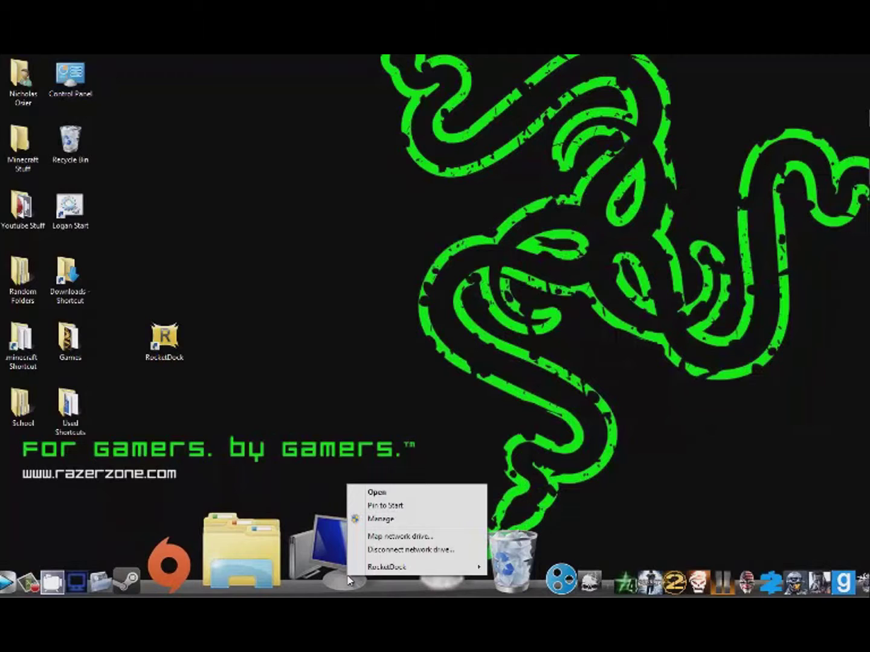
click(316, 480)
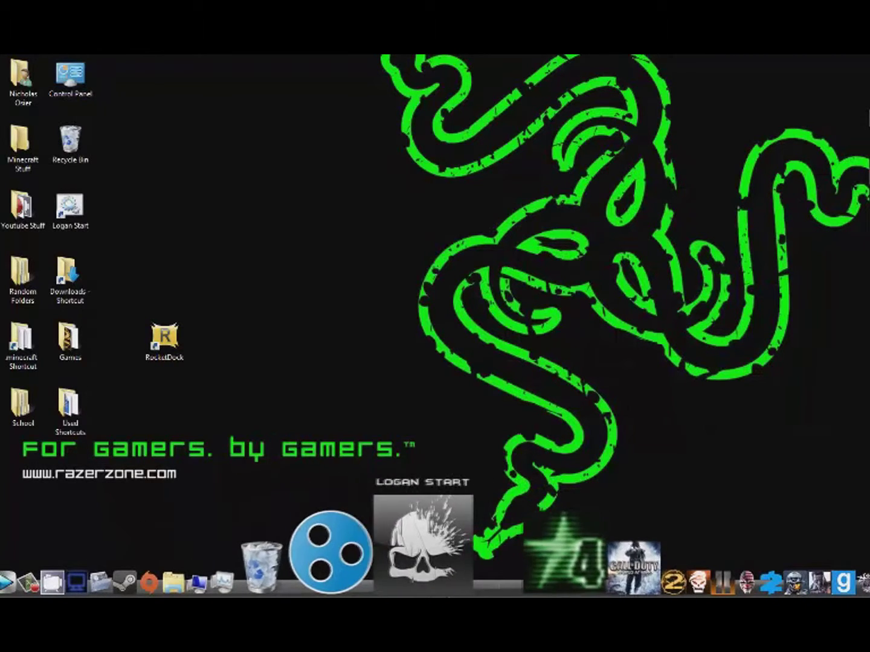
right_click(443, 584)
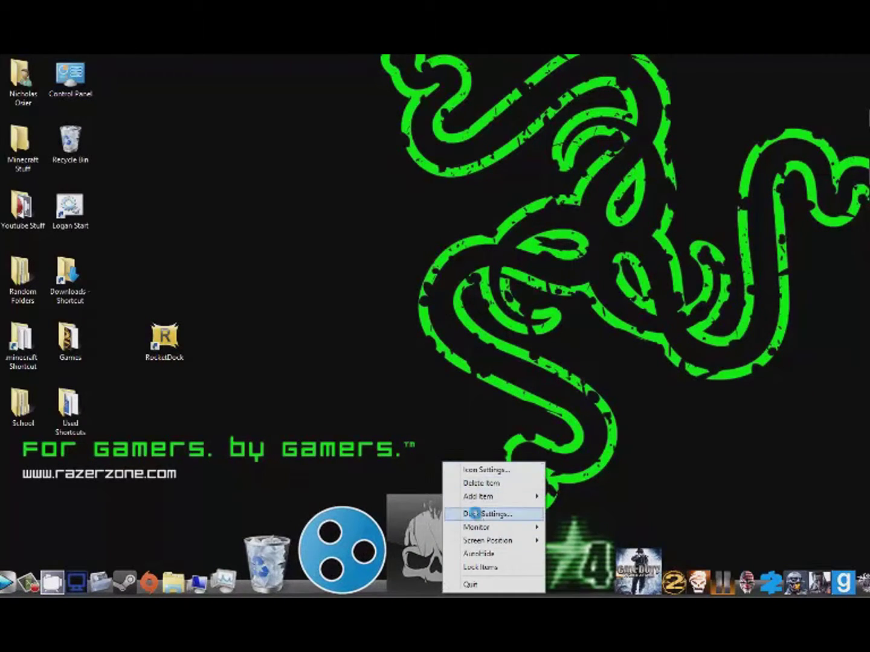
click(473, 514)
click(318, 204)
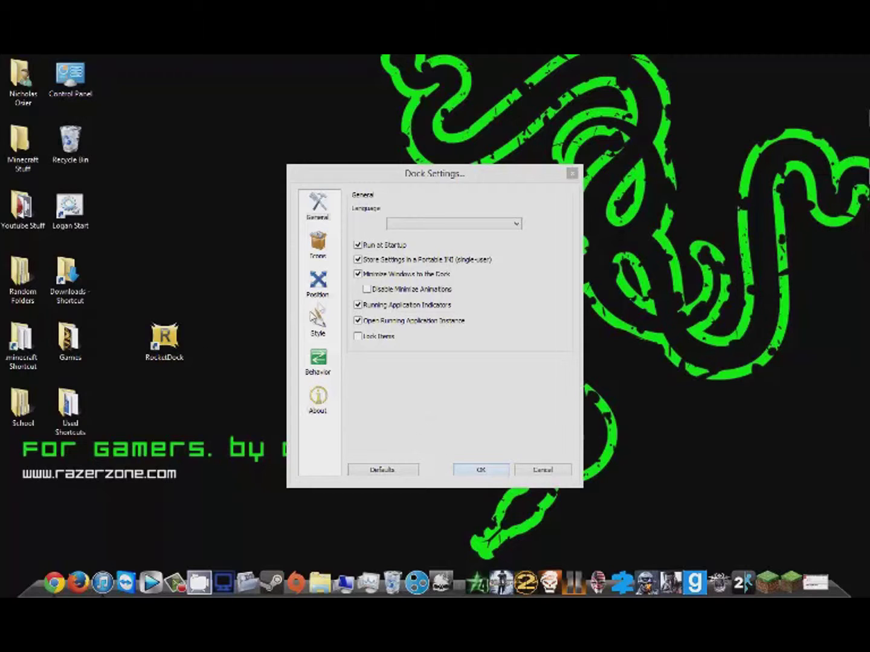
- Preview icon opacity and size, try Zoom: Flat and Plateau, keeping Zoom: Bubble
click(318, 244)
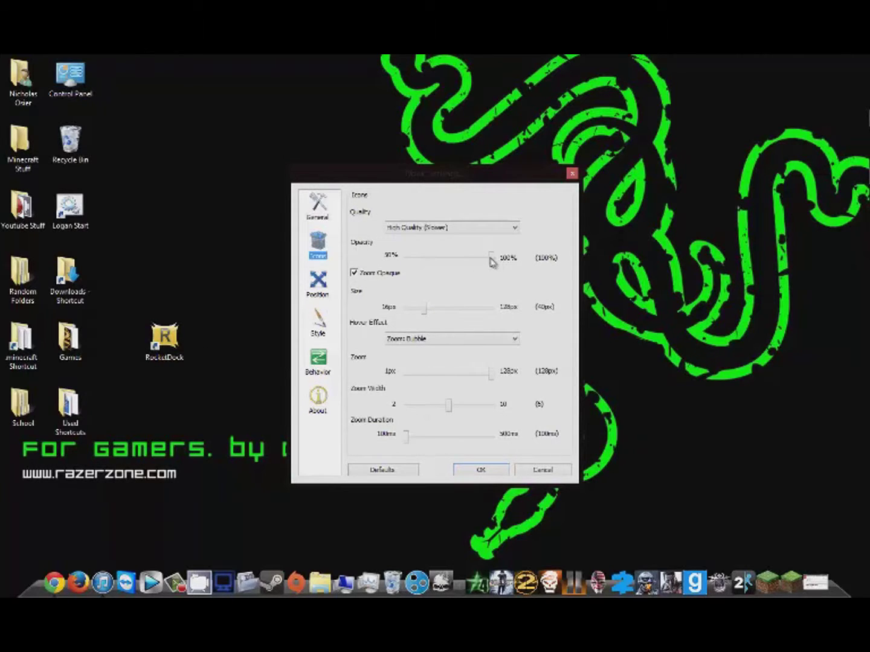
mouse_move(490, 258)
mouse_down()
mouse_move(403, 258)
mouse_move(491, 258)
mouse_up()
mouse_move(427, 313)
mouse_down()
mouse_move(508, 312)
mouse_move(410, 312)
mouse_move(425, 312)
mouse_move(427, 327)
mouse_up()
click(428, 342)
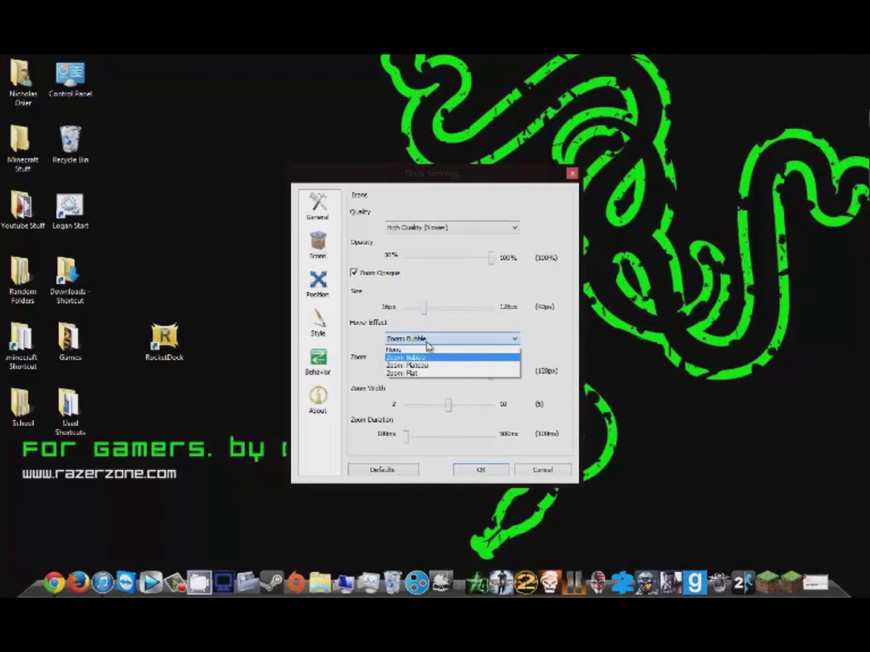
click(427, 373)
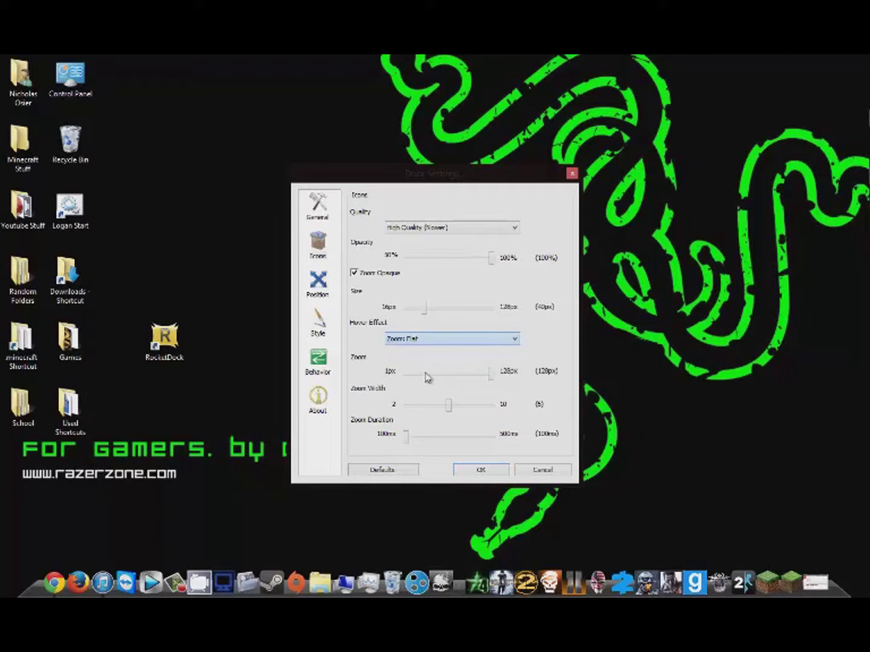
click(426, 339)
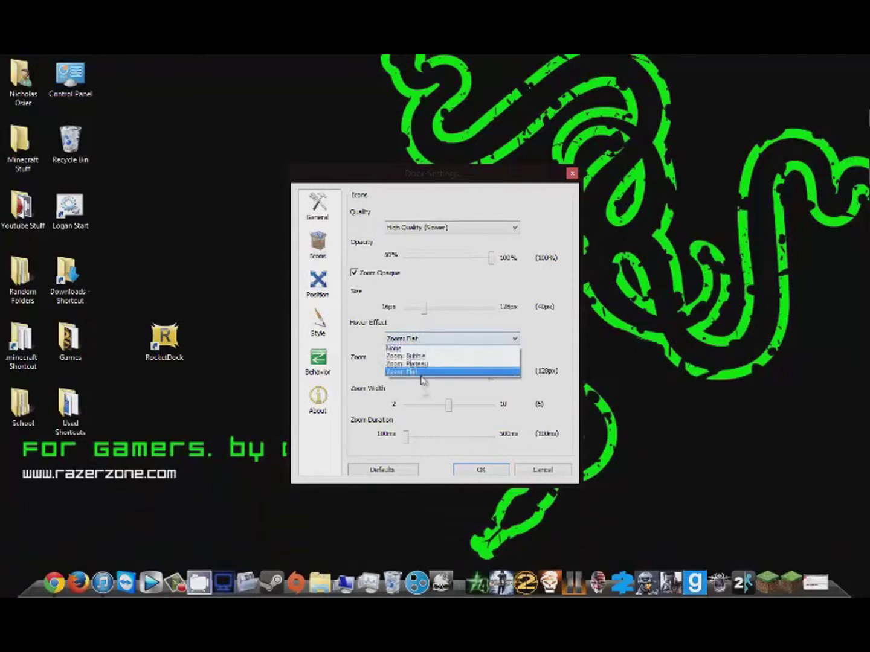
click(419, 365)
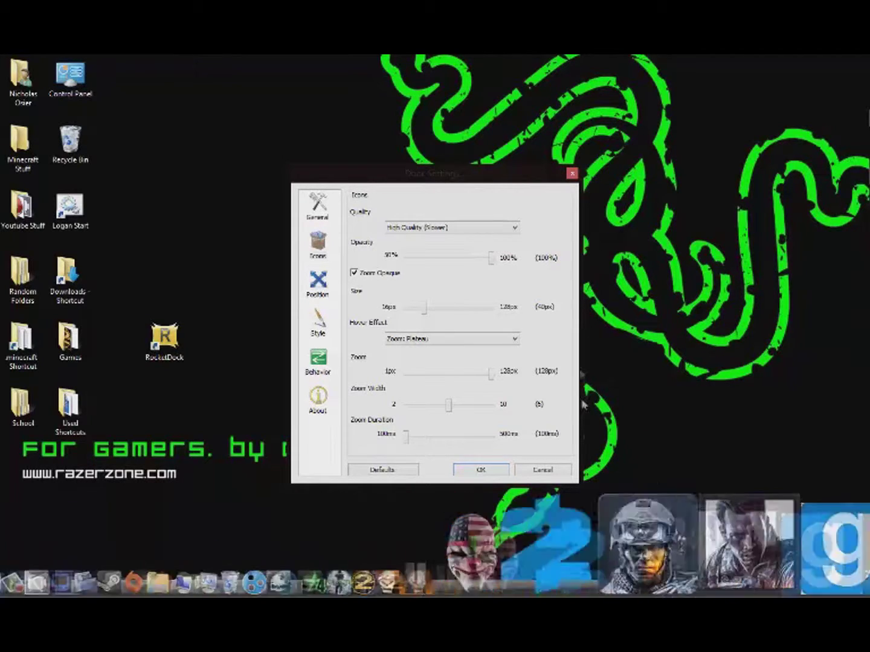
click(483, 339)
click(459, 357)
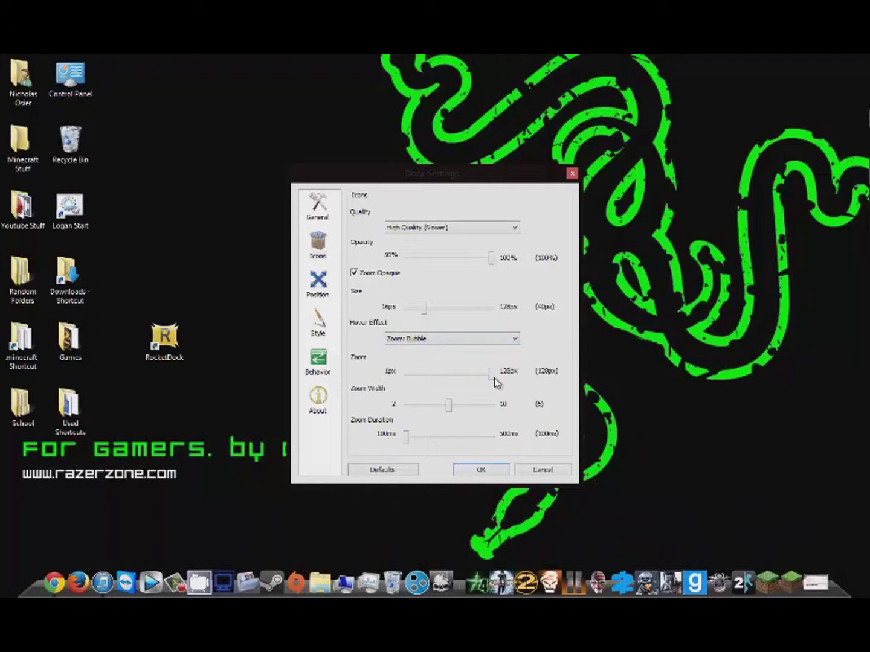
- Set hover zoom 128px, zoom width 5 and zoom duration 100ms, then view Position settings
drag(493, 377, 330, 375)
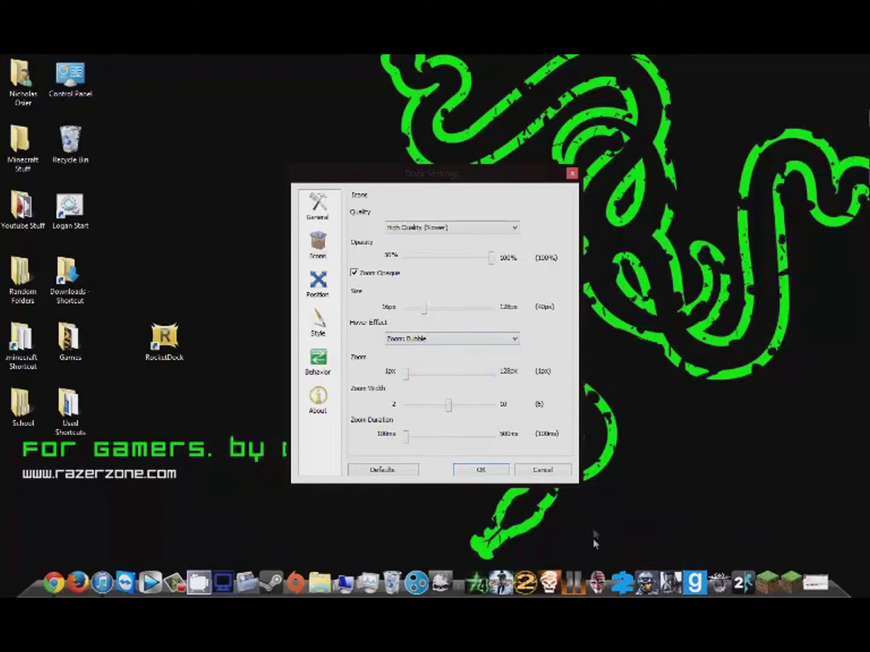
drag(407, 377, 426, 379)
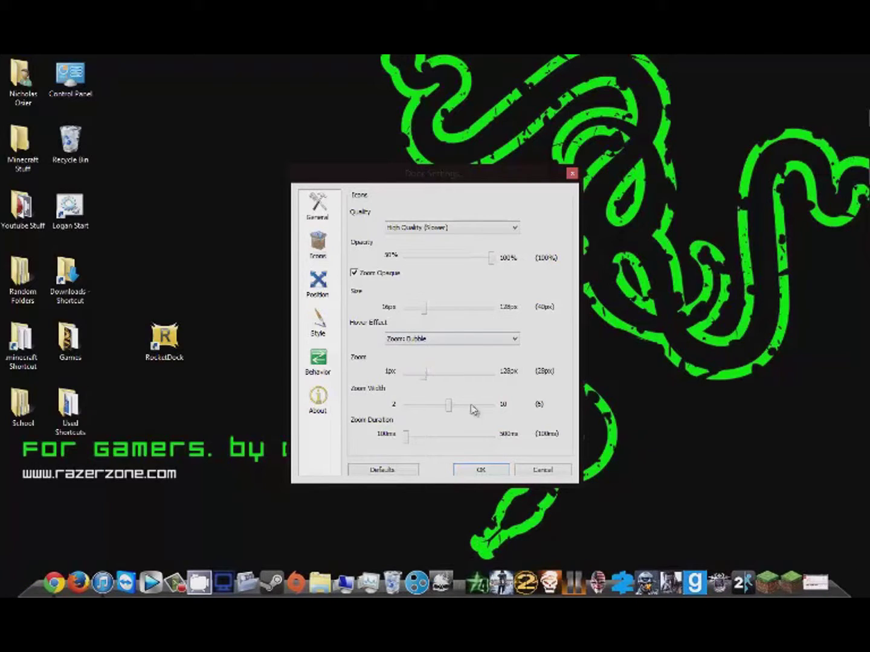
drag(426, 376, 493, 375)
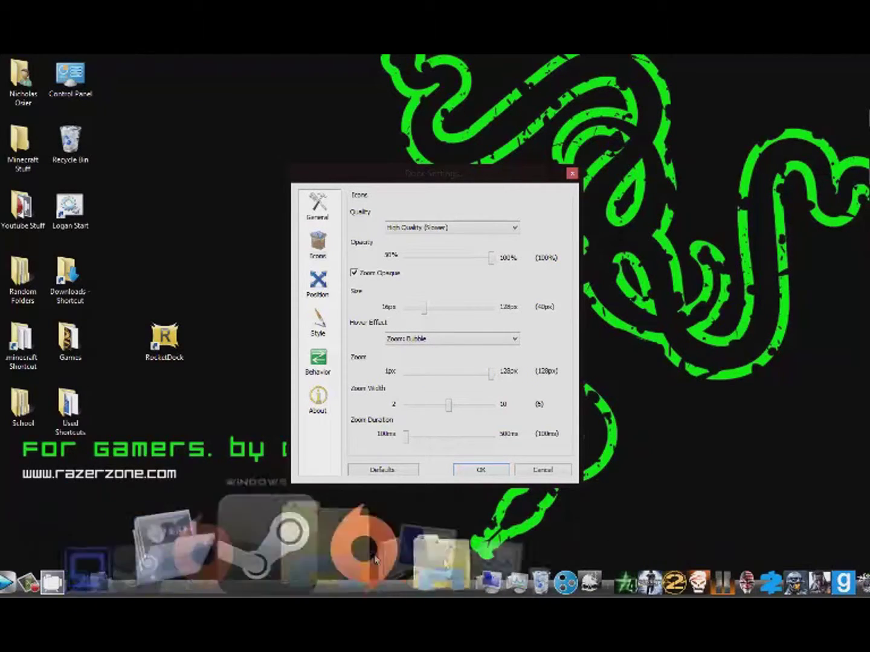
mouse_move(840, 573)
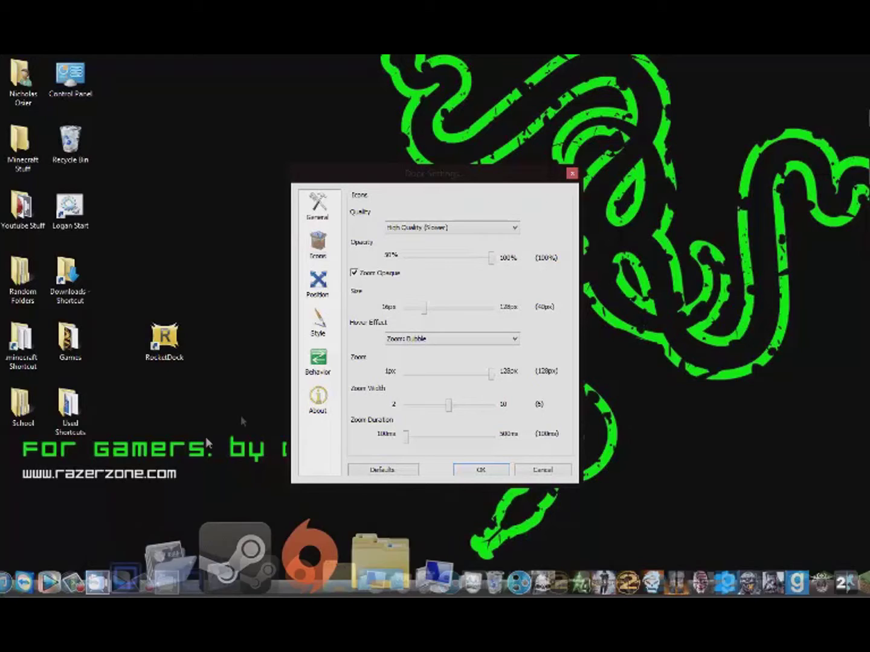
drag(457, 411, 523, 413)
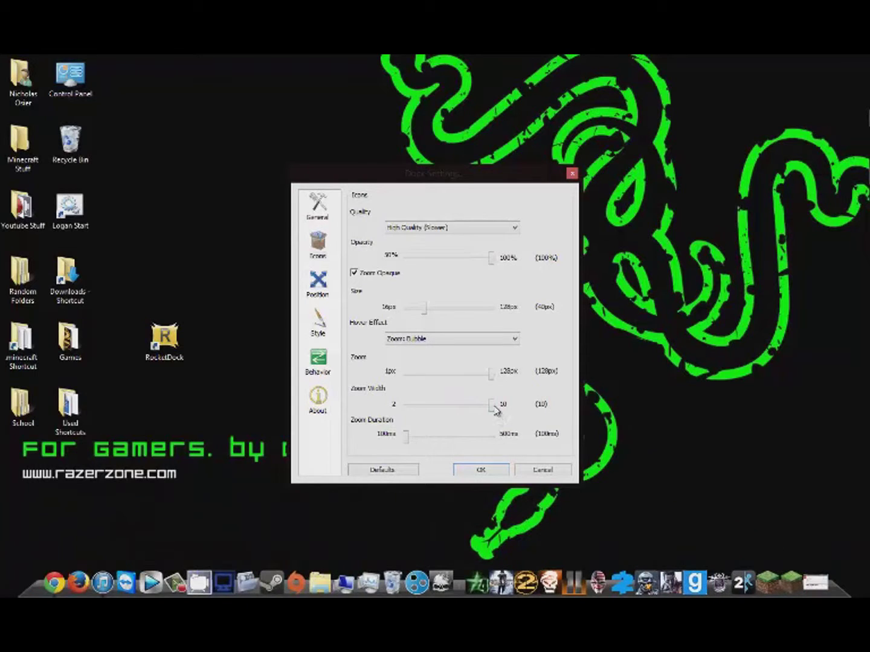
drag(493, 405, 404, 406)
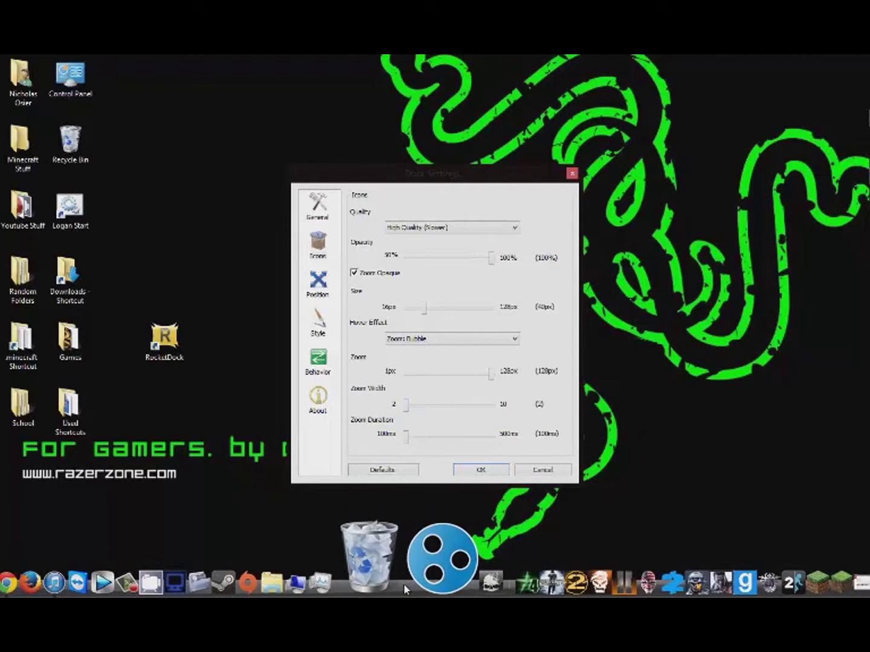
drag(406, 405, 446, 411)
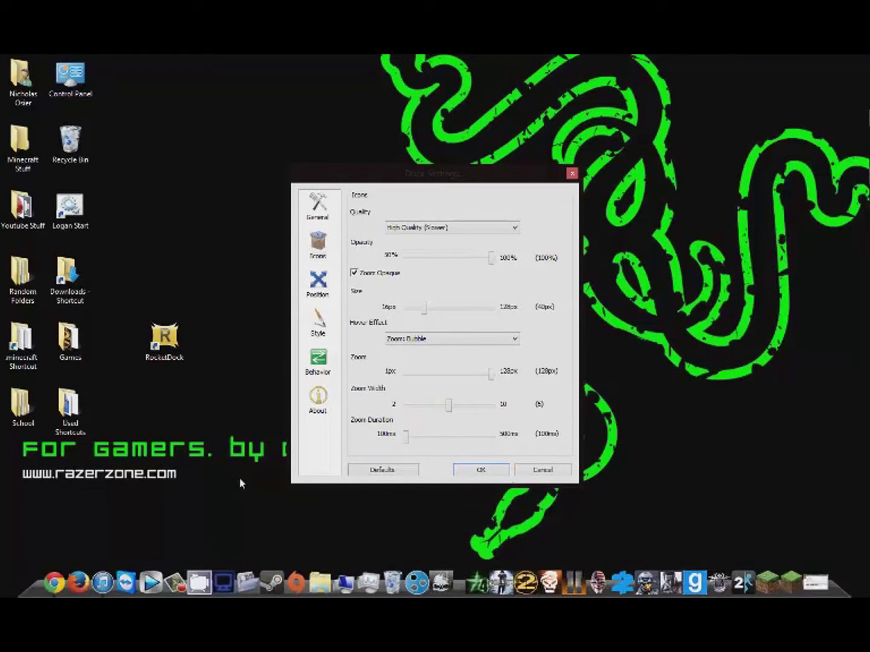
drag(408, 440, 503, 568)
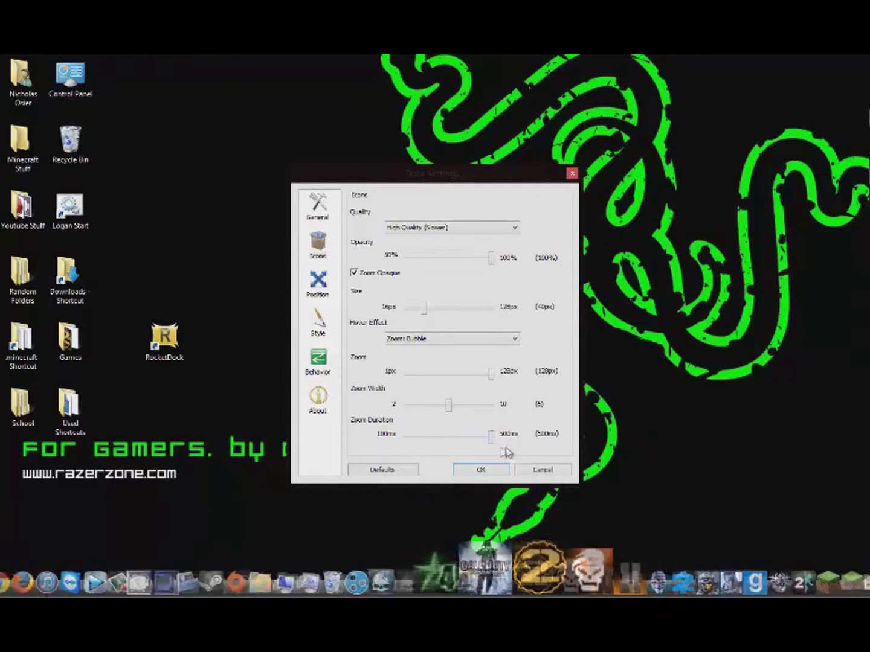
drag(468, 444, 357, 438)
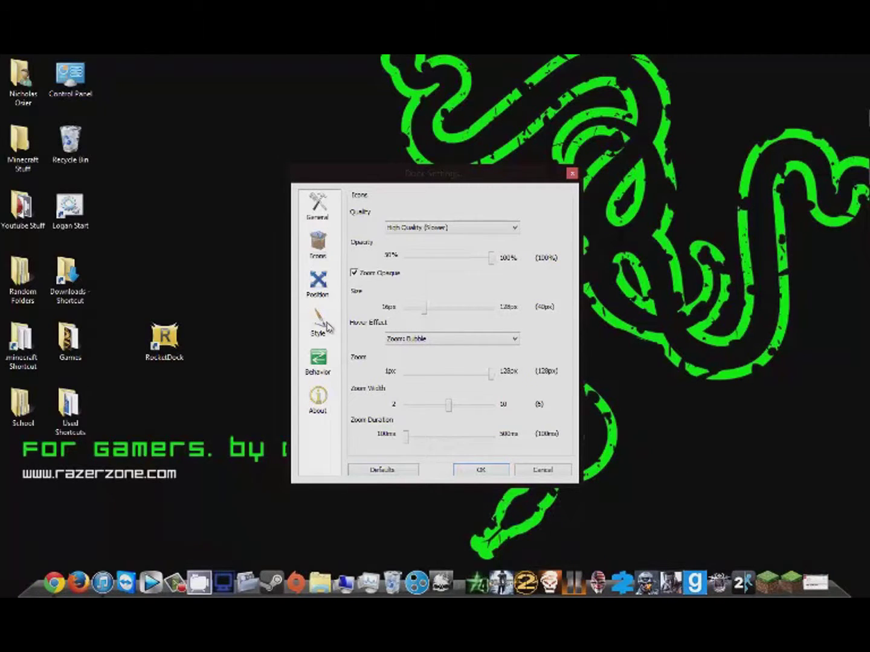
click(318, 284)
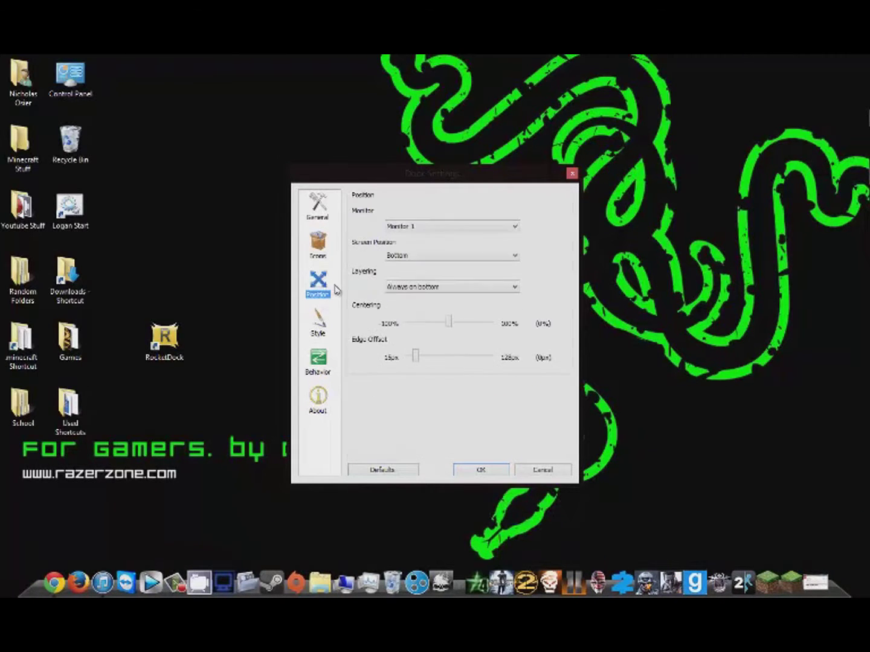
click(460, 232)
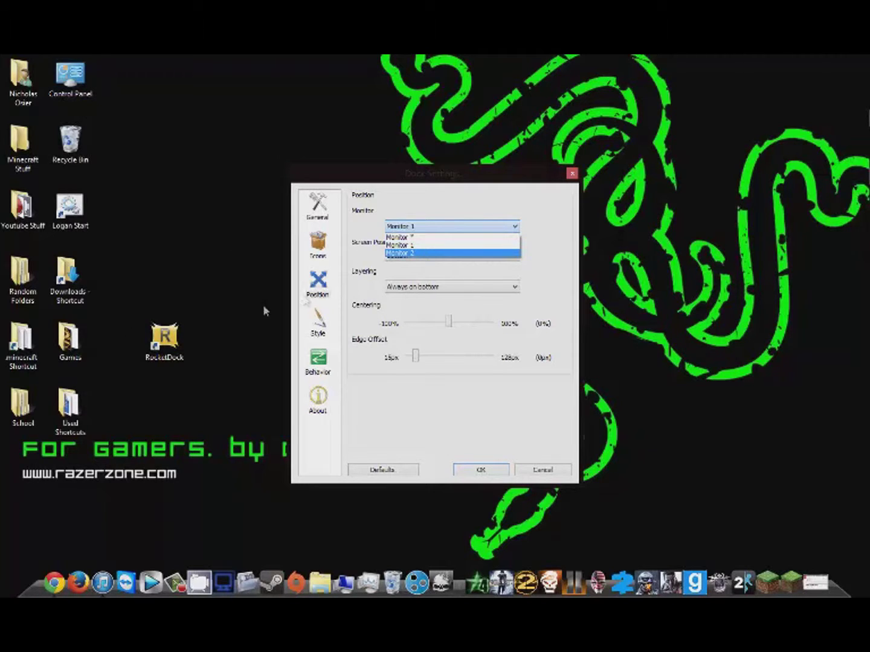
click(418, 247)
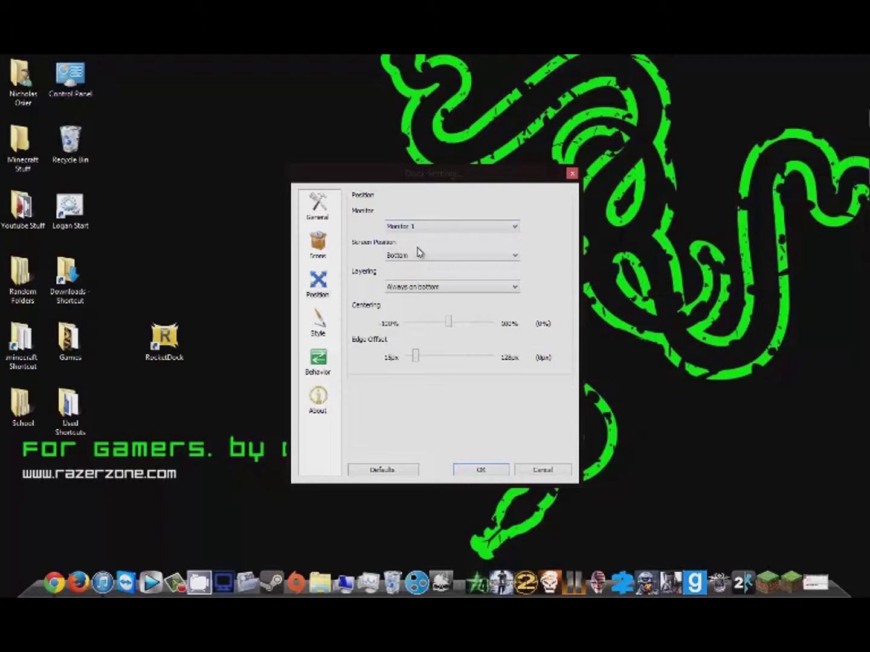
click(416, 262)
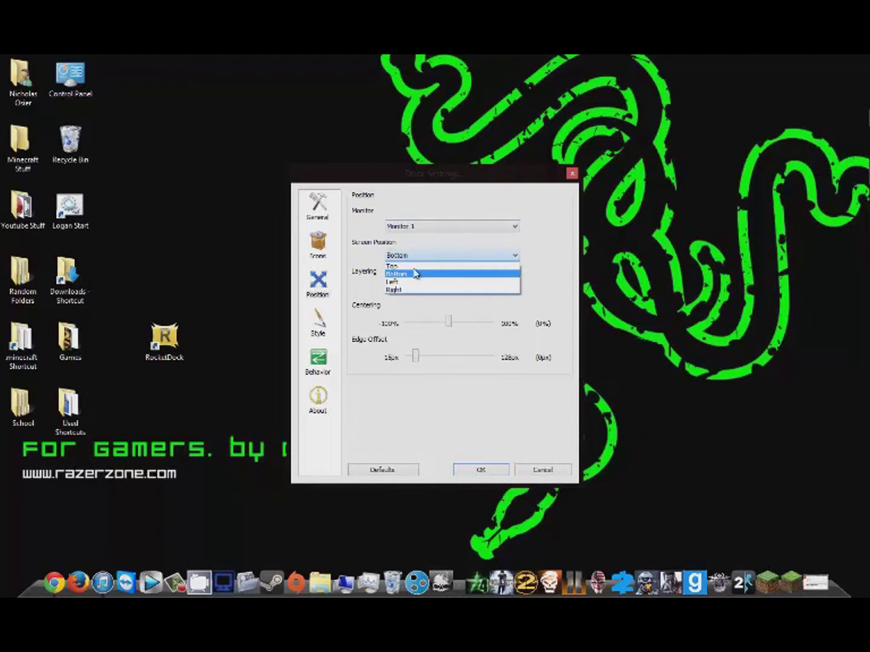
click(421, 266)
click(427, 260)
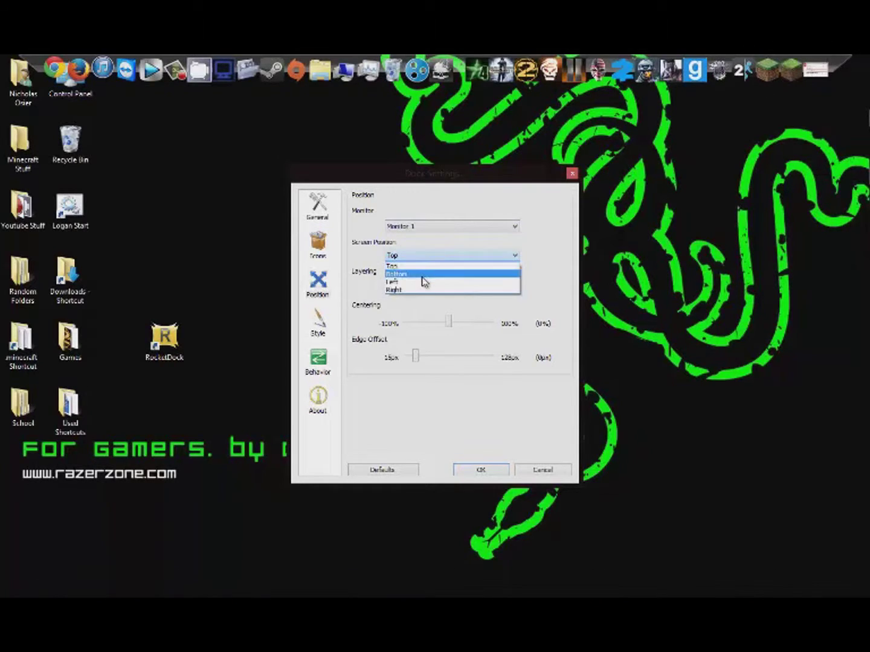
click(423, 282)
click(424, 257)
click(421, 289)
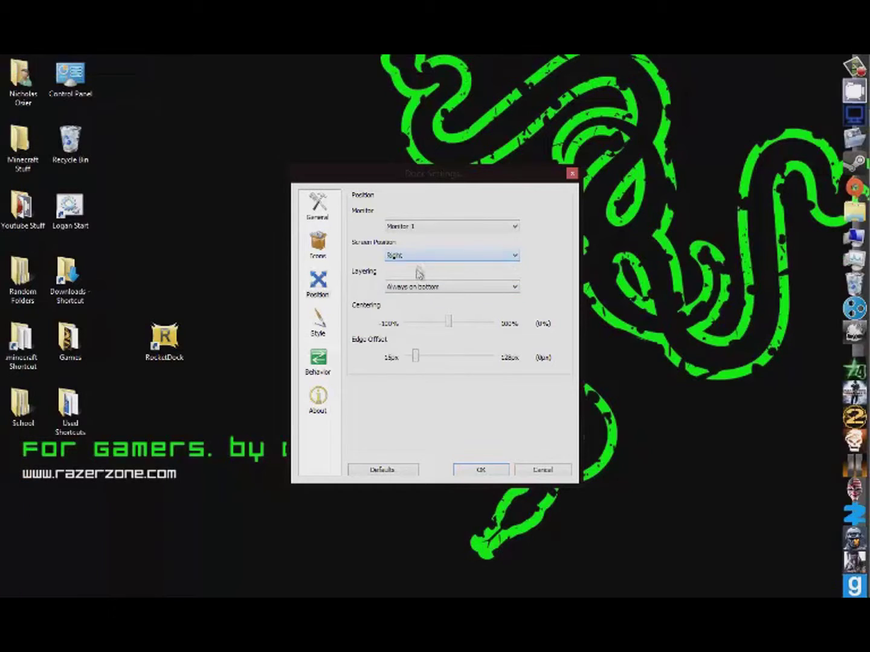
click(418, 258)
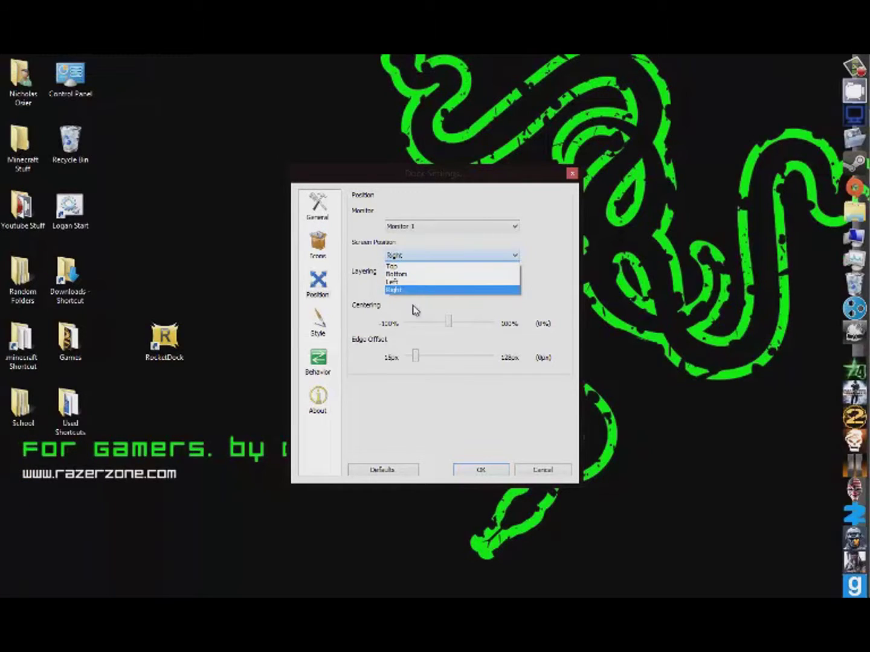
click(413, 275)
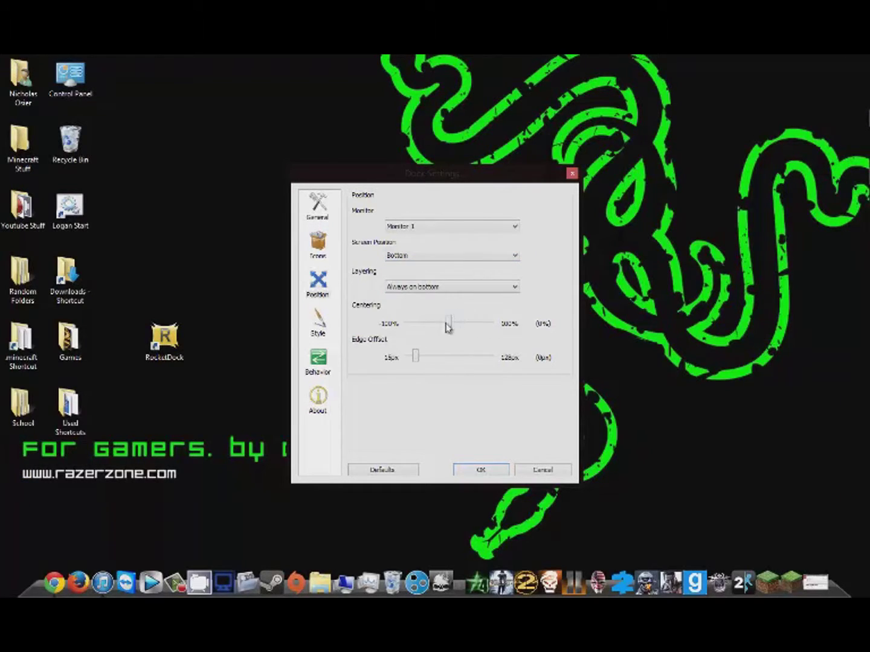
drag(448, 326, 418, 369)
- Keep the Mac OS X Leopard theme and set the dock background opacity to 100%
click(318, 320)
click(422, 226)
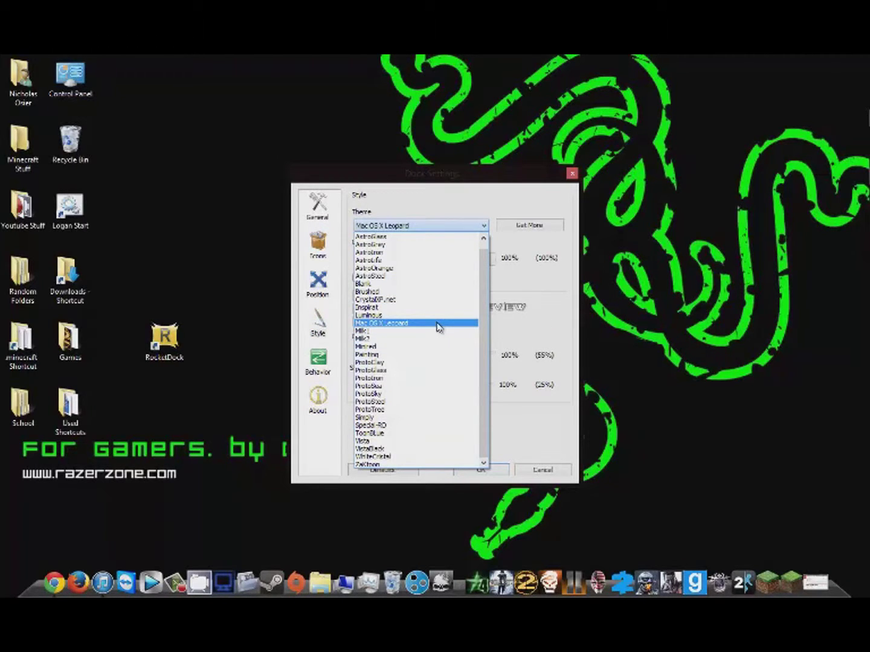
click(439, 324)
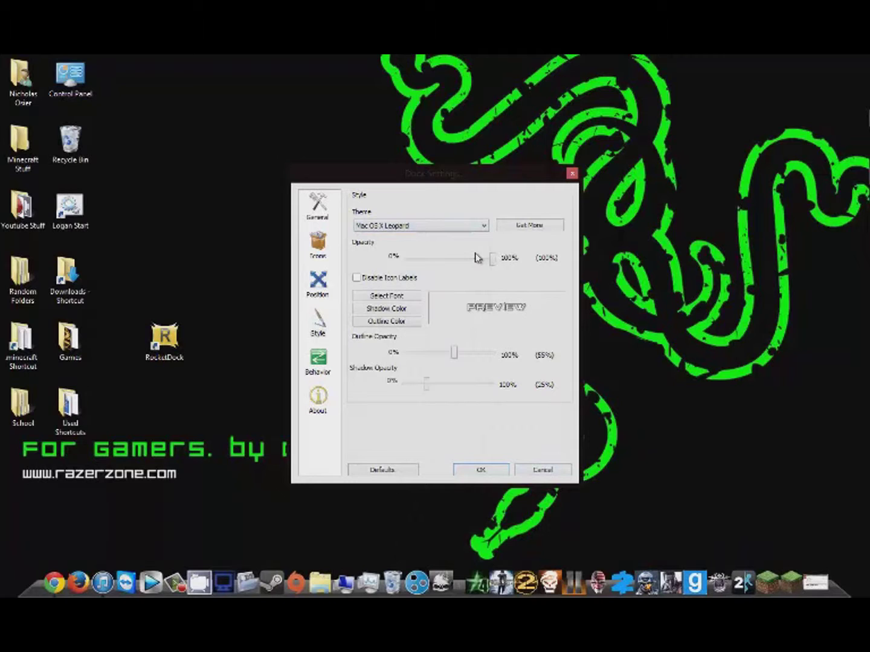
drag(490, 263, 372, 270)
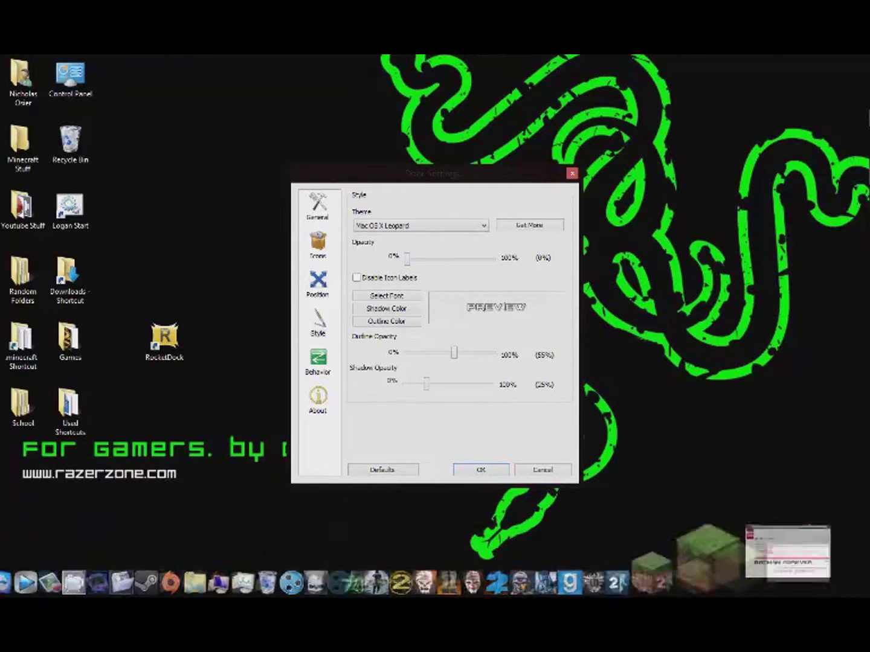
drag(407, 269, 617, 271)
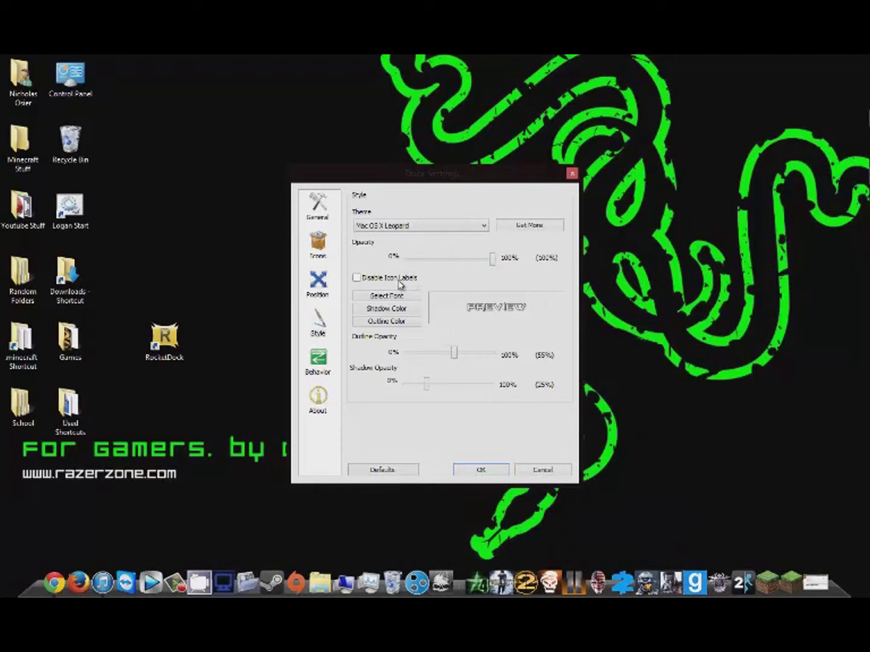
- Set the icon label font size to 14
click(387, 296)
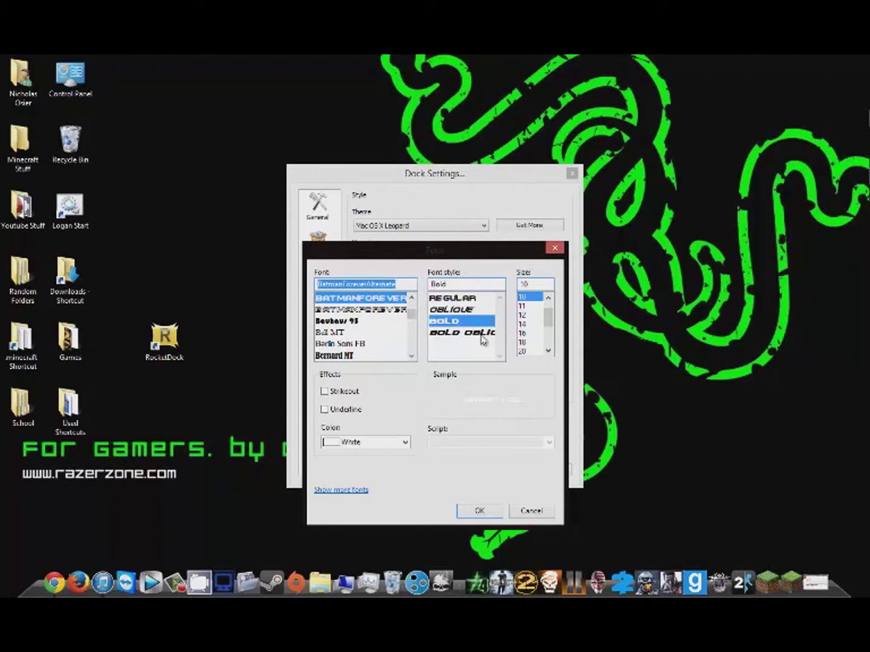
click(534, 325)
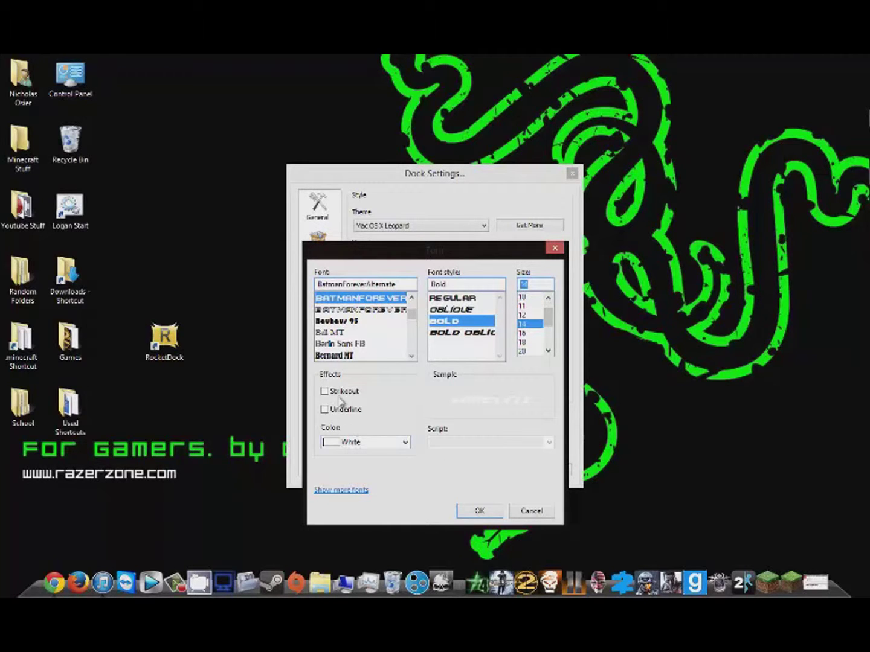
click(525, 514)
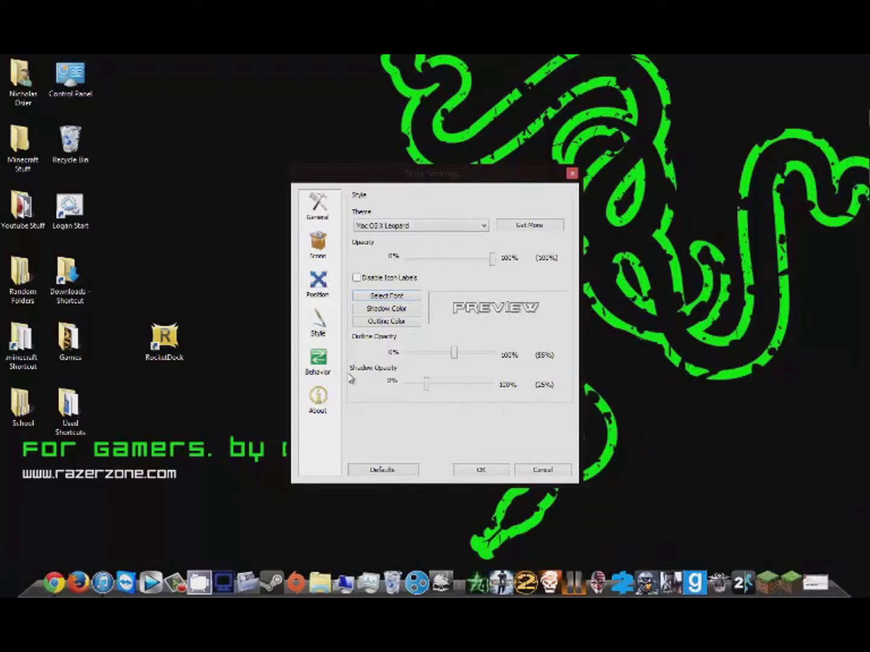
- Enable the Icon Attention Effect and apply the dock settings with OK
click(318, 360)
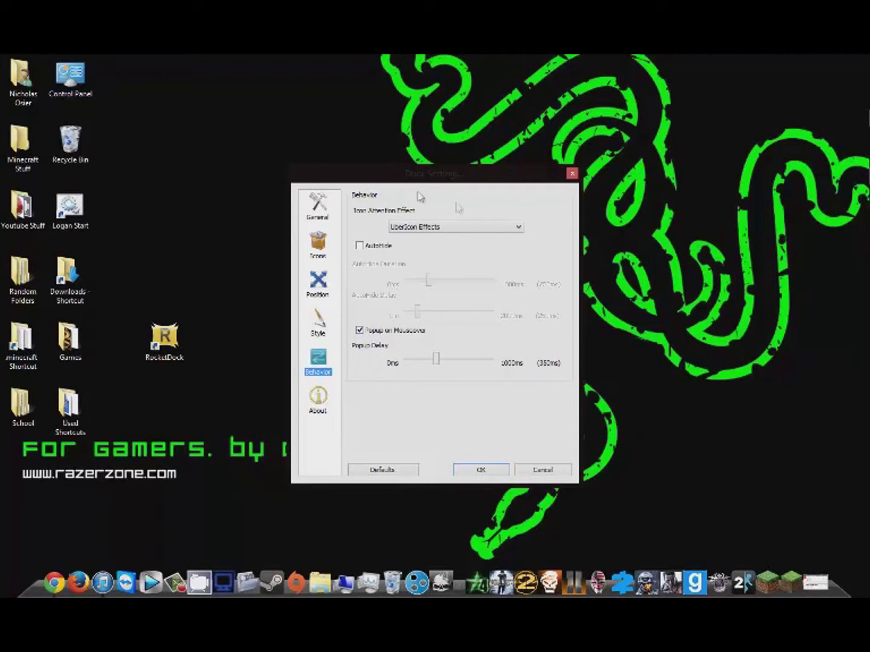
double_click(458, 235)
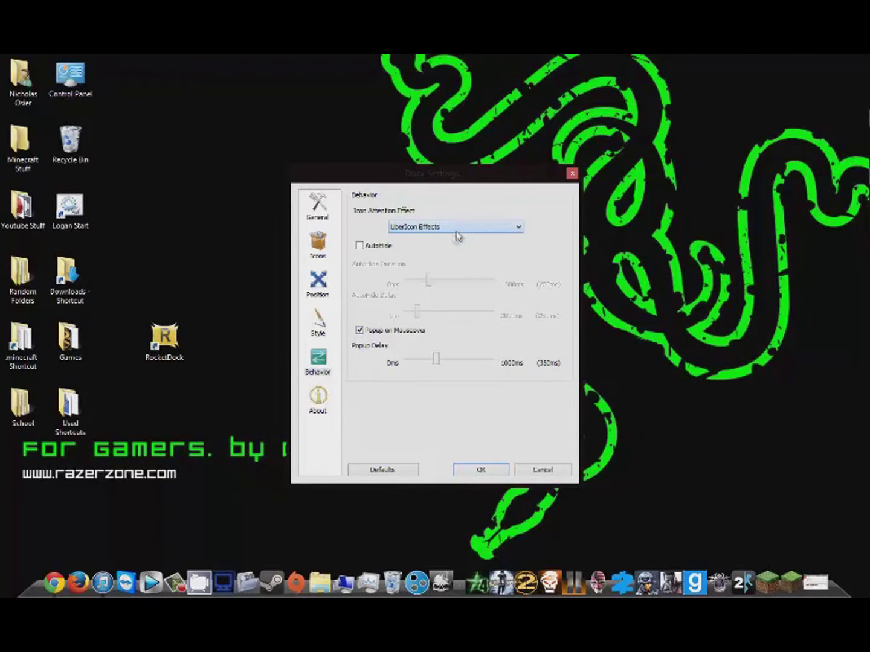
click(483, 470)
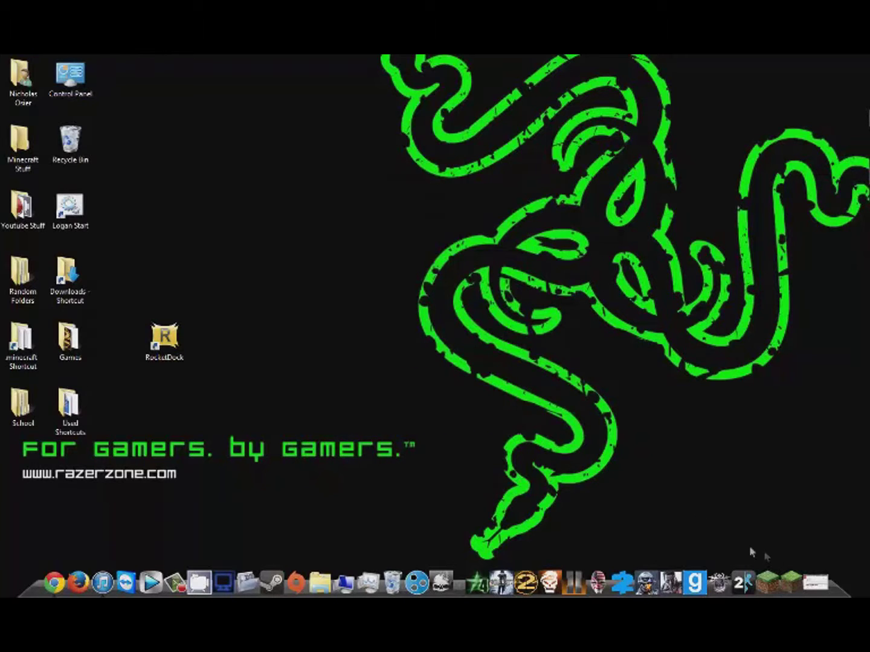
- Reopen Chrome's dafont Batman Forever page from the dock, then close the browser
click(809, 563)
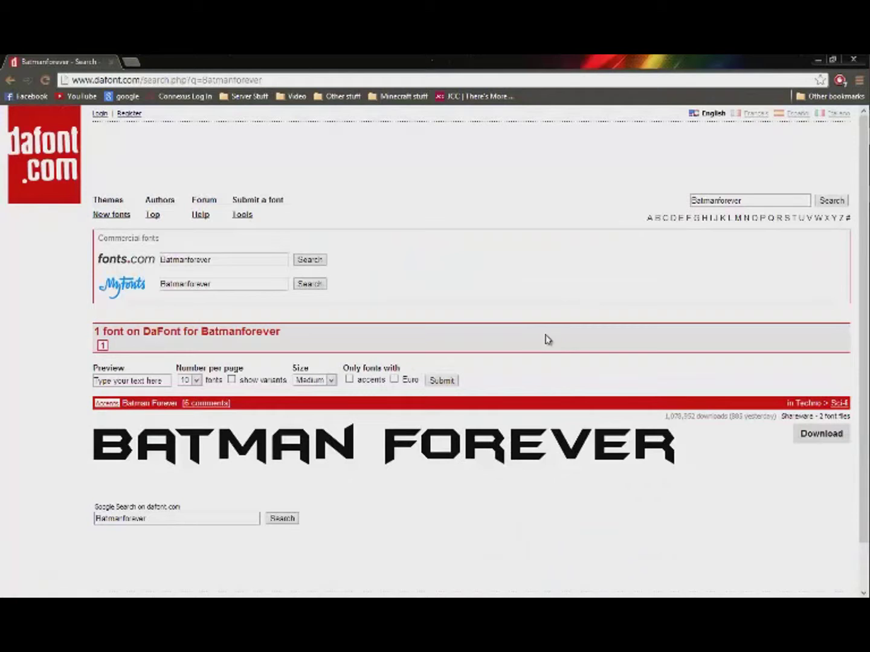
mouse_move(440, 574)
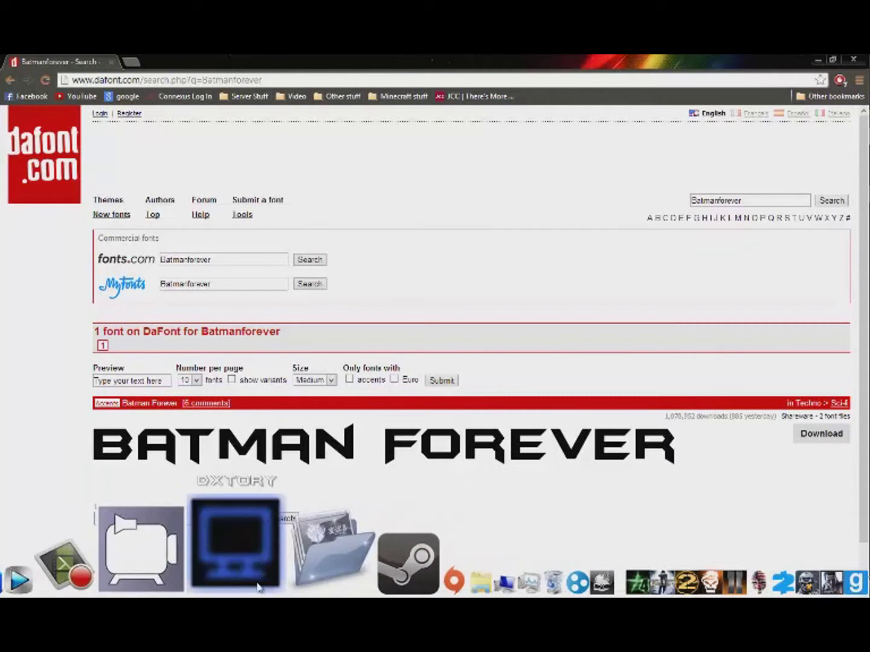
click(853, 59)
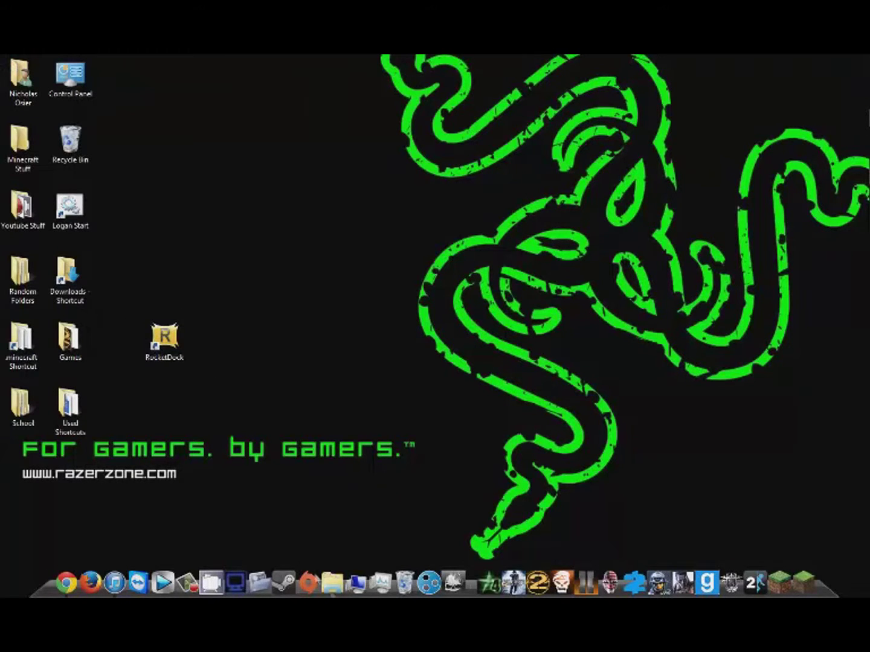
- Check the File Explorer item and dock context menus, then bring up the RocketDock desktop shortcut's actions
right_click(336, 513)
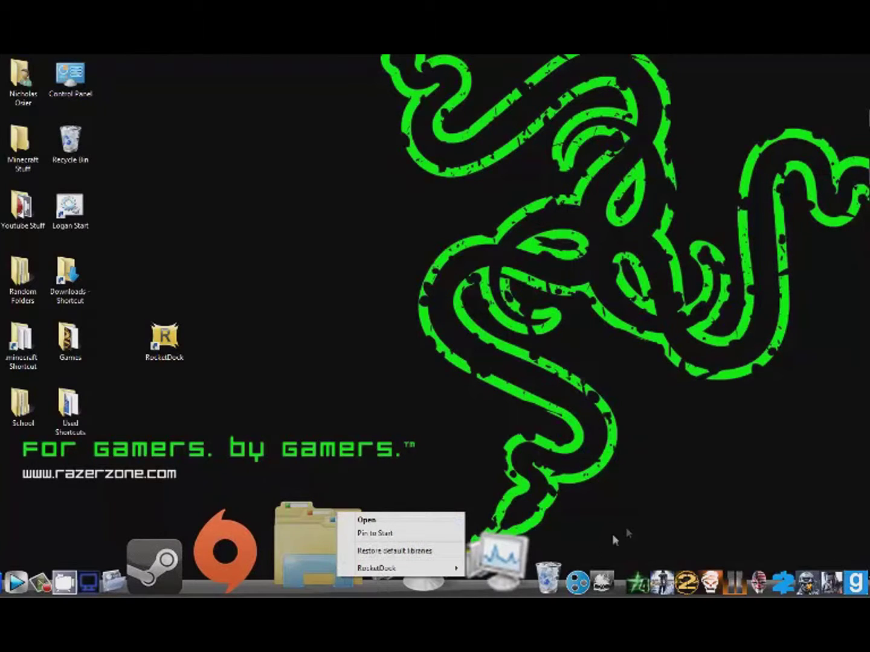
right_click(629, 497)
click(514, 565)
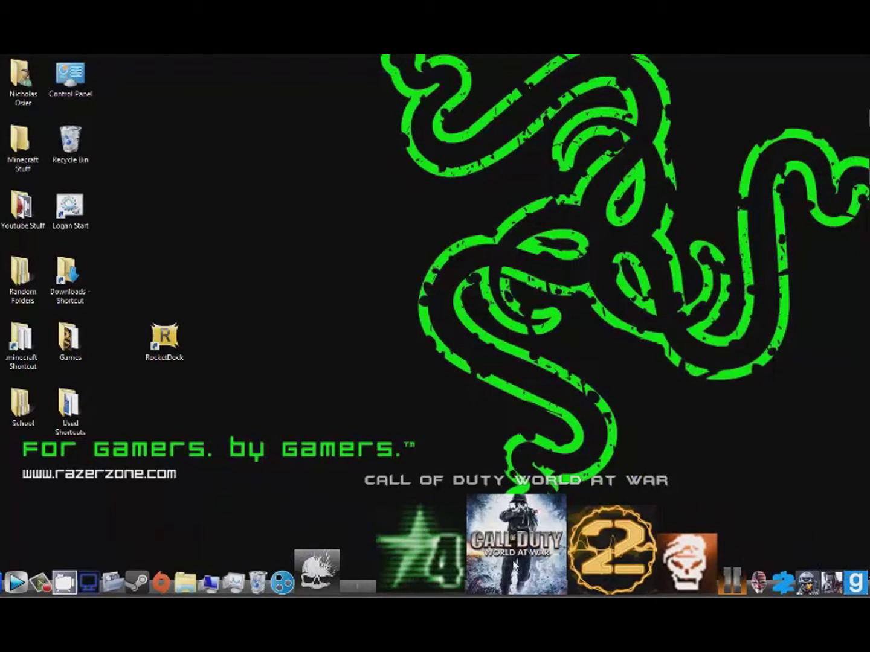
right_click(514, 565)
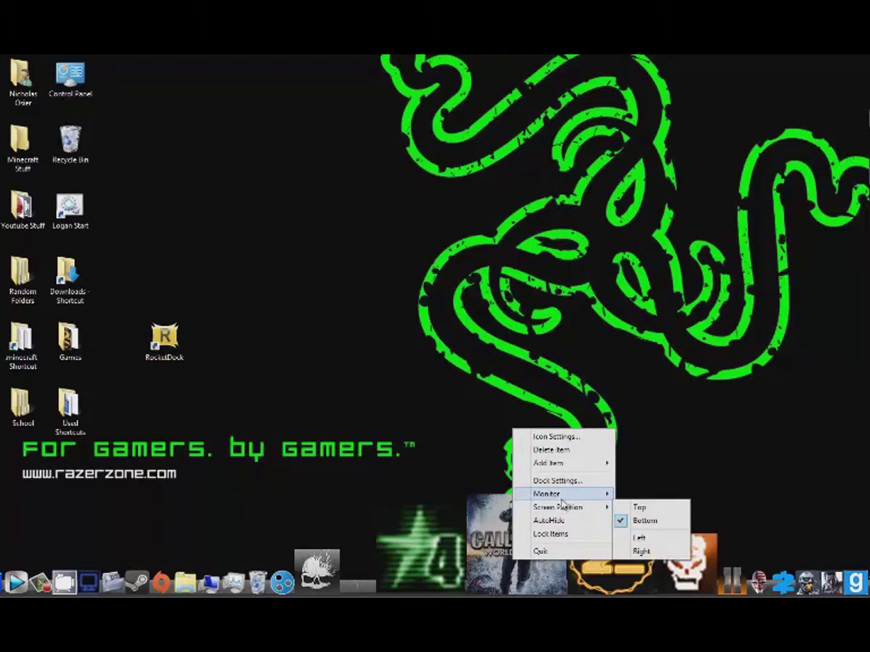
mouse_move(561, 501)
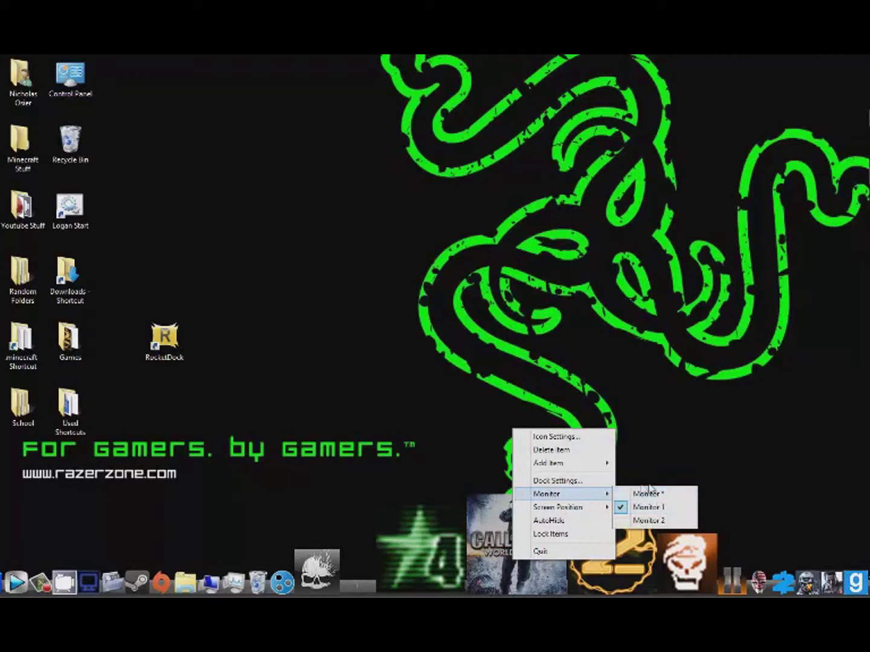
click(653, 426)
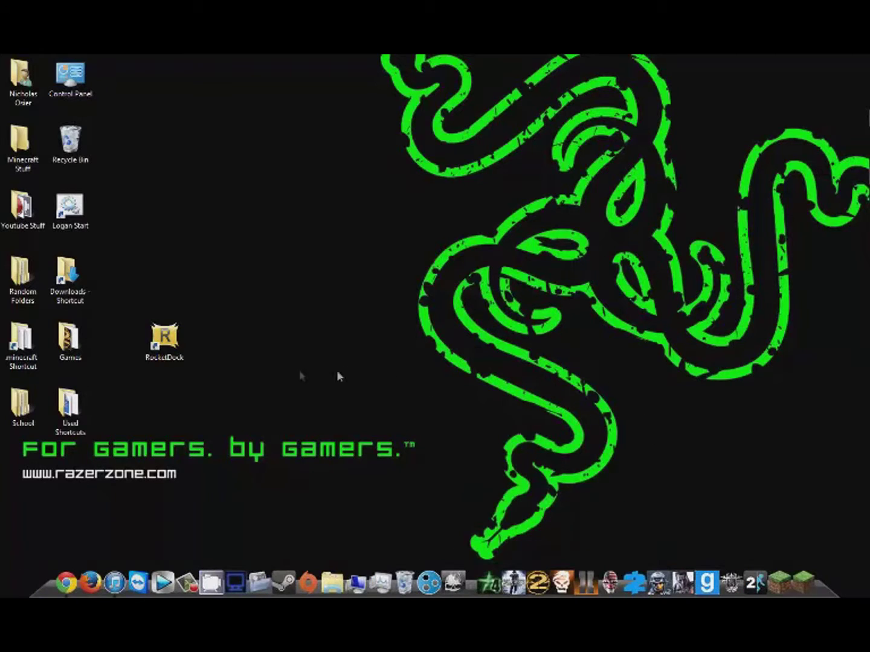
right_click(170, 342)
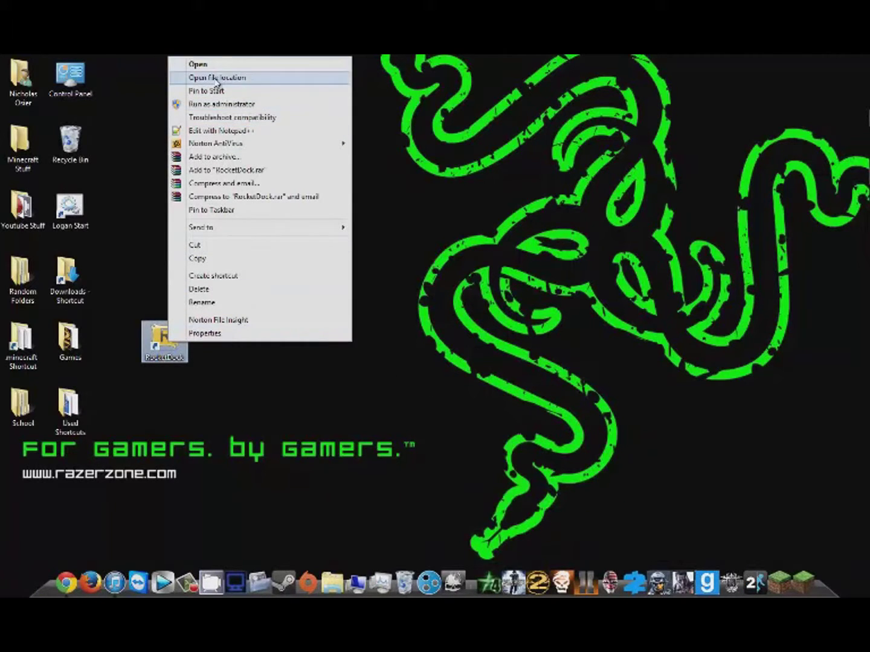
- Open RocketDock's install folder and peek into its Data, Tools, Docklets, Defaults and Help subfolders
click(221, 77)
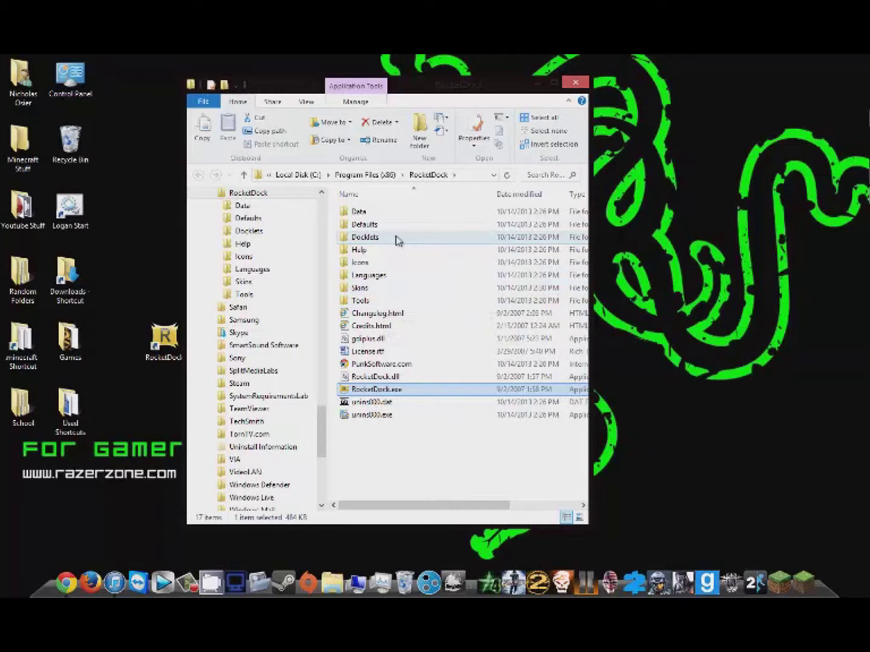
double_click(398, 214)
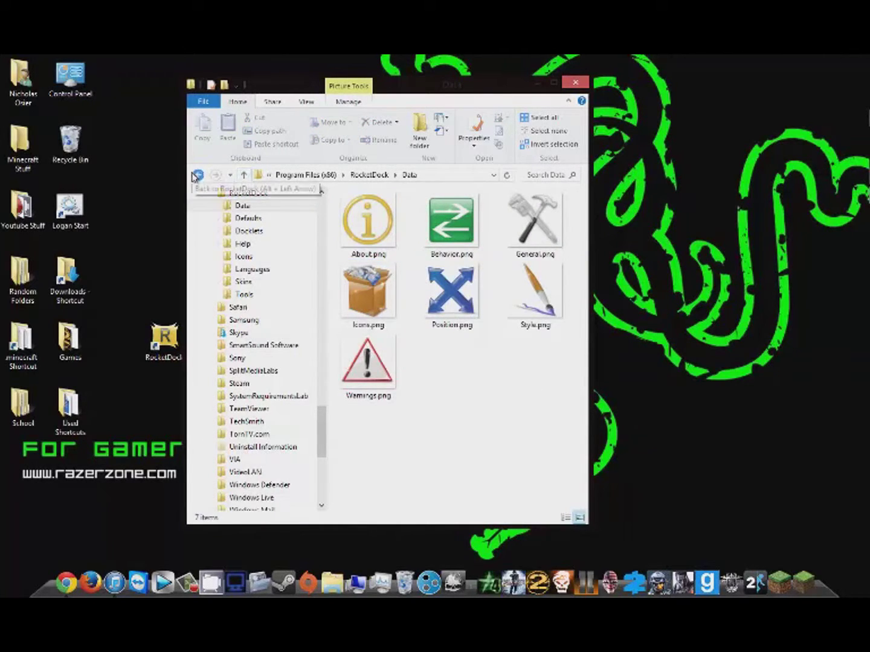
click(197, 176)
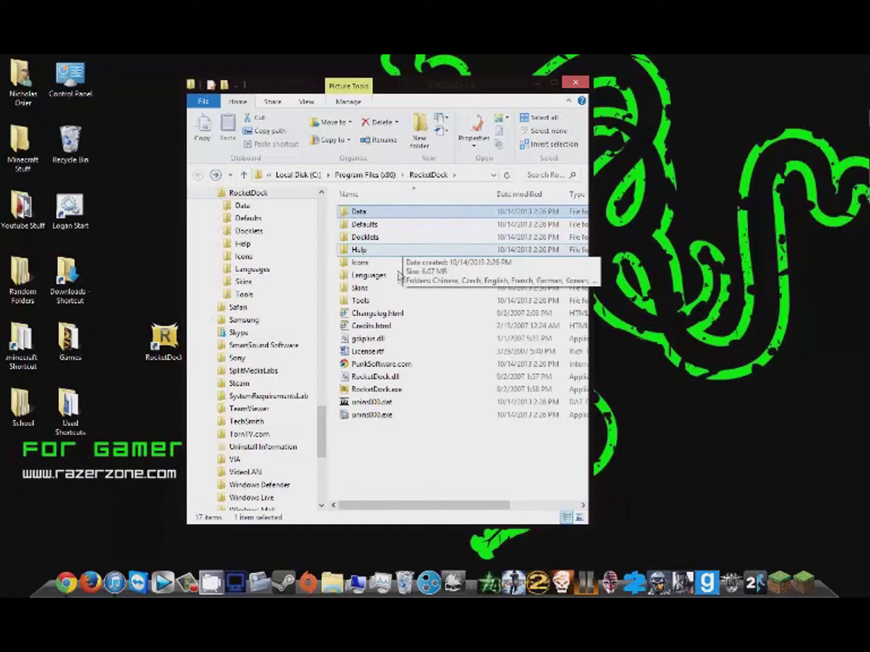
double_click(372, 300)
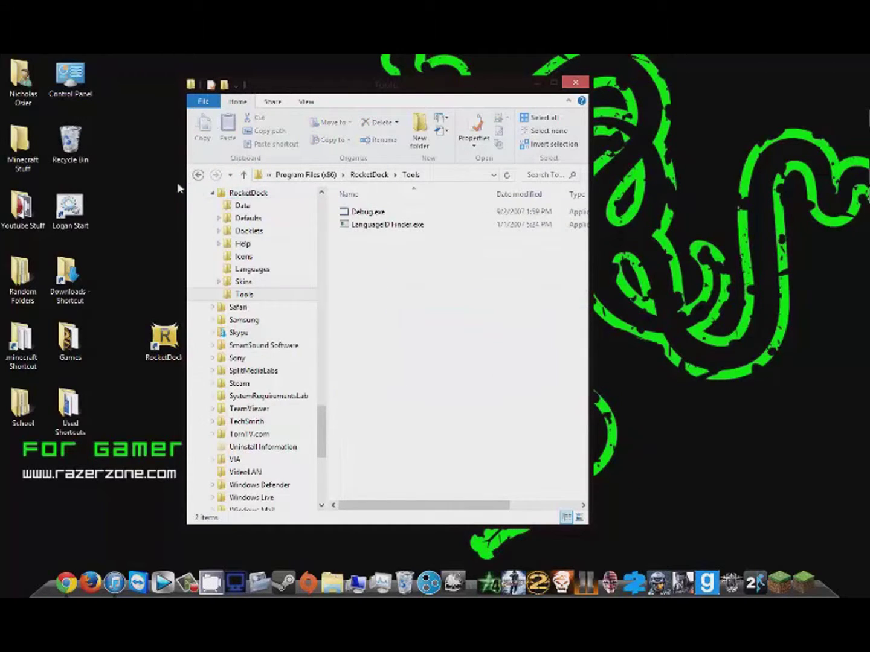
click(197, 175)
double_click(388, 237)
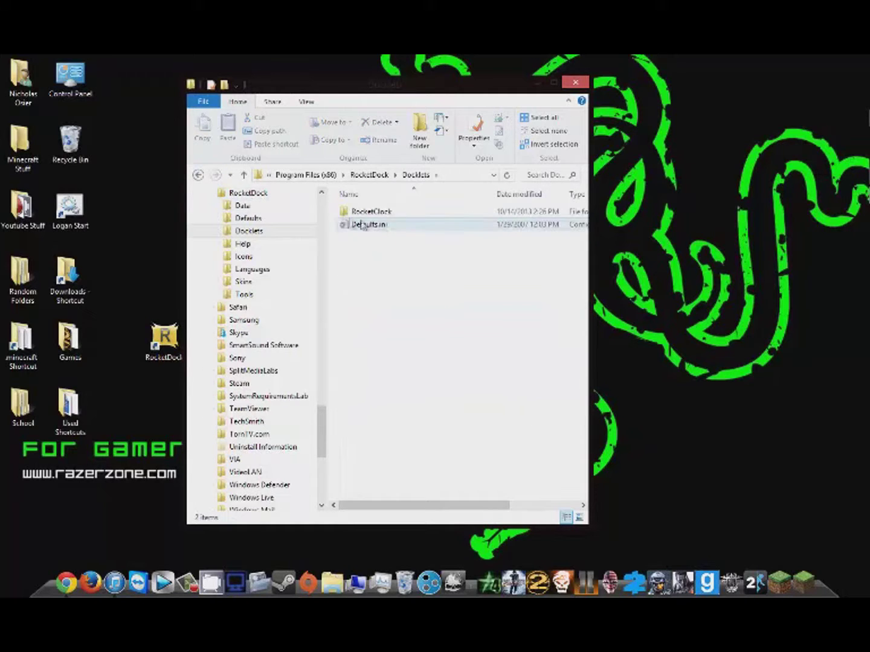
click(197, 176)
double_click(399, 225)
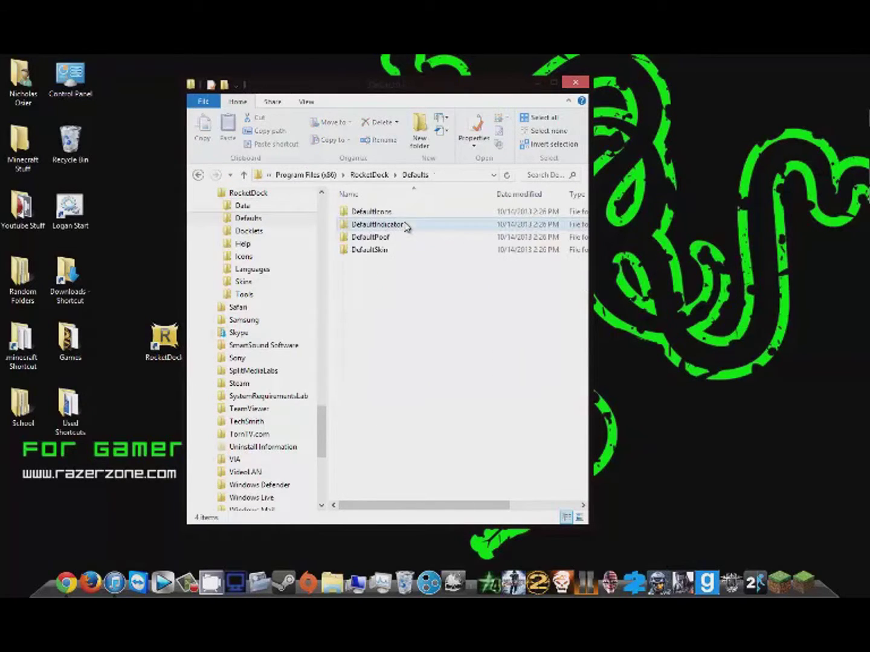
click(196, 175)
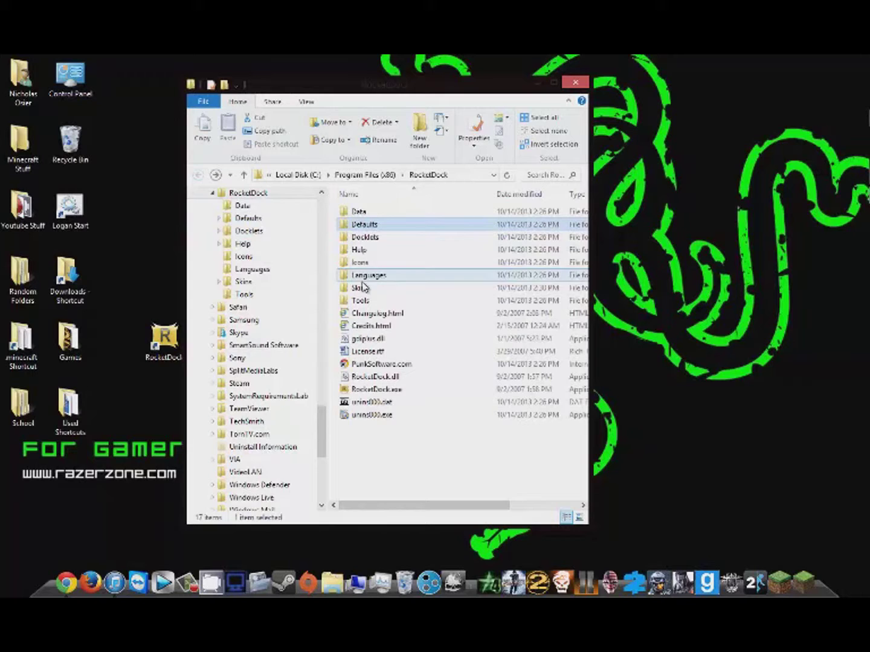
double_click(388, 249)
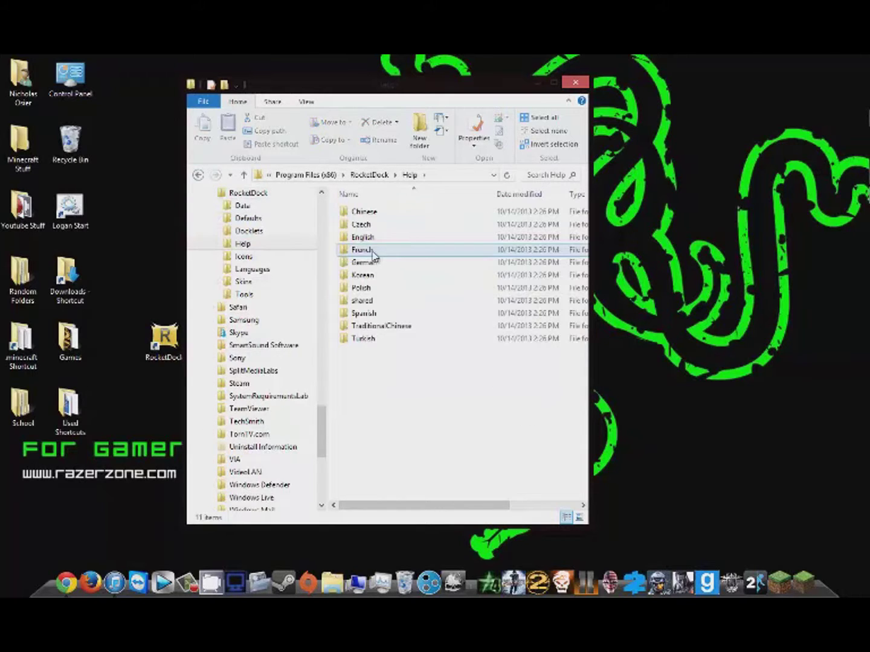
click(199, 176)
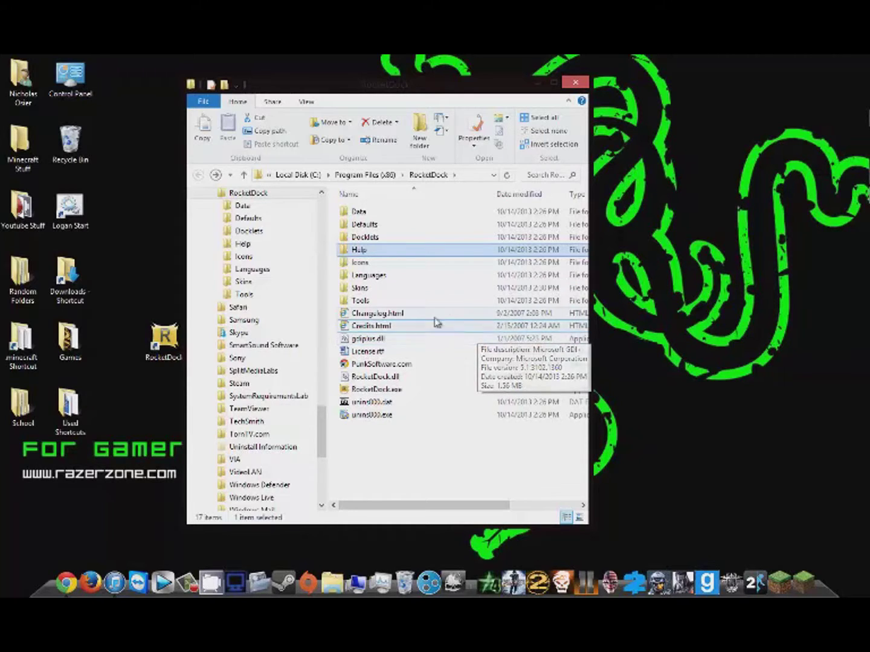
- Revisit Tools, Data and Defaults, select all items, then close the RocketDock folder window
right_click(420, 305)
click(402, 304)
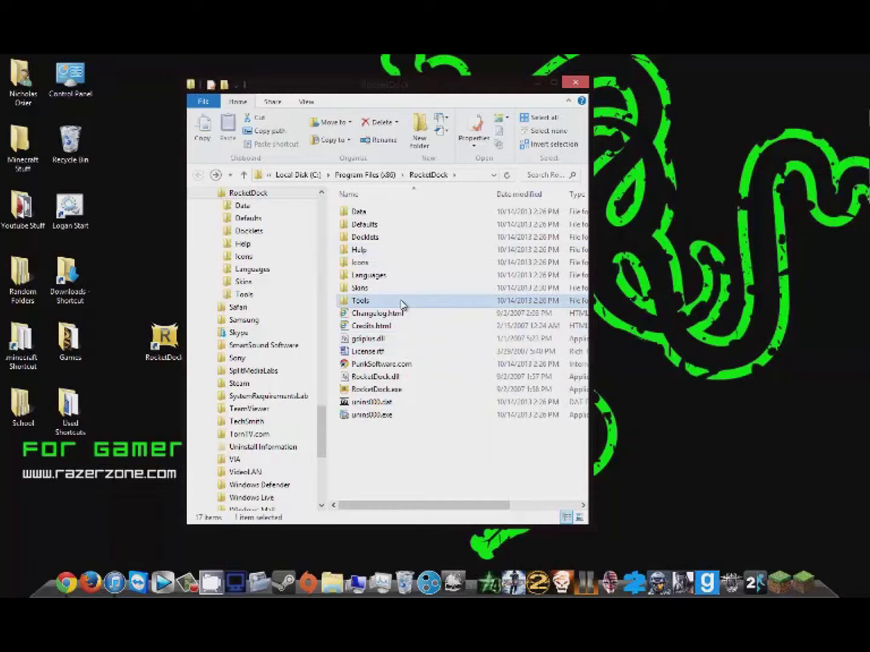
double_click(402, 306)
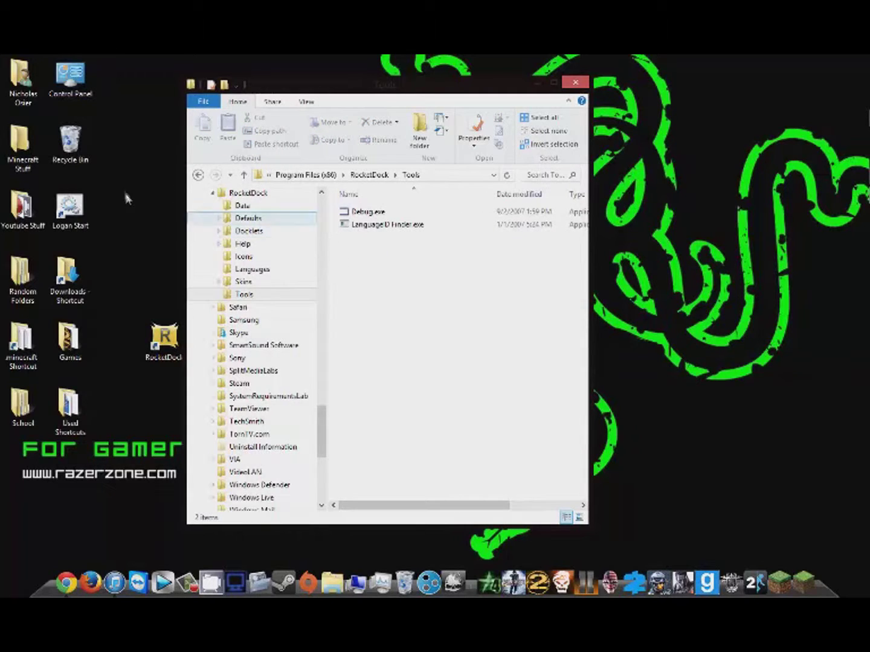
click(197, 175)
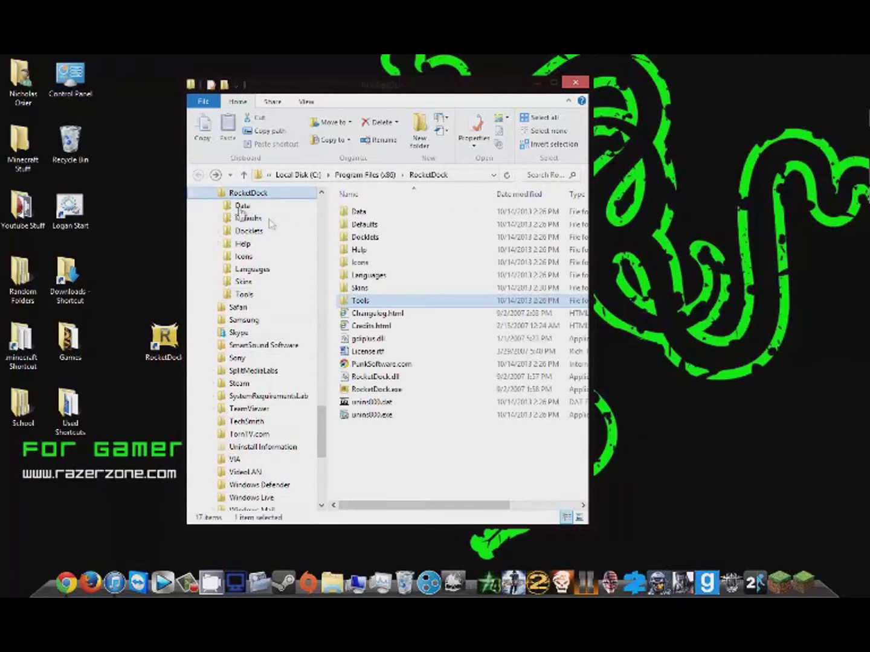
double_click(420, 213)
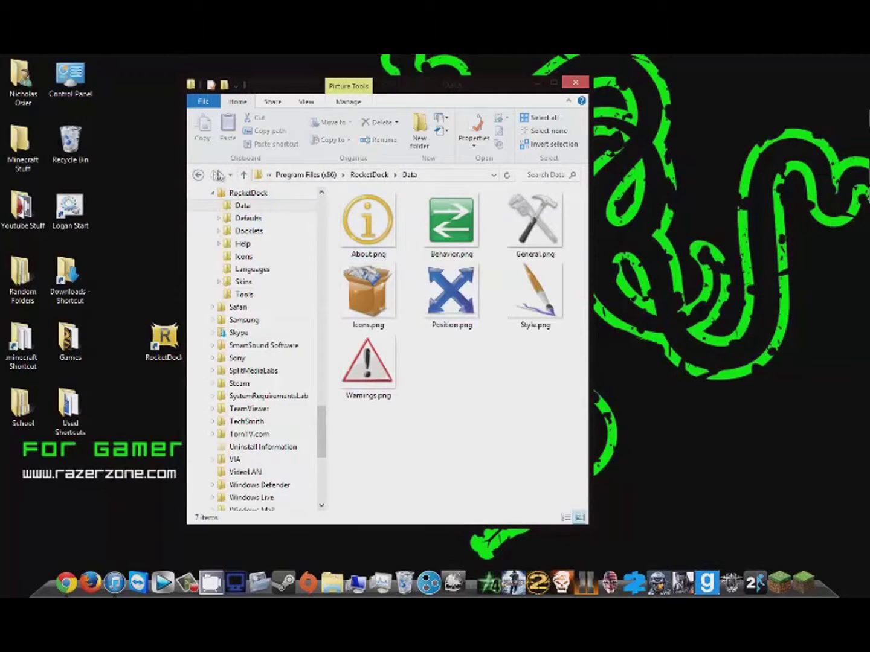
click(202, 175)
double_click(399, 224)
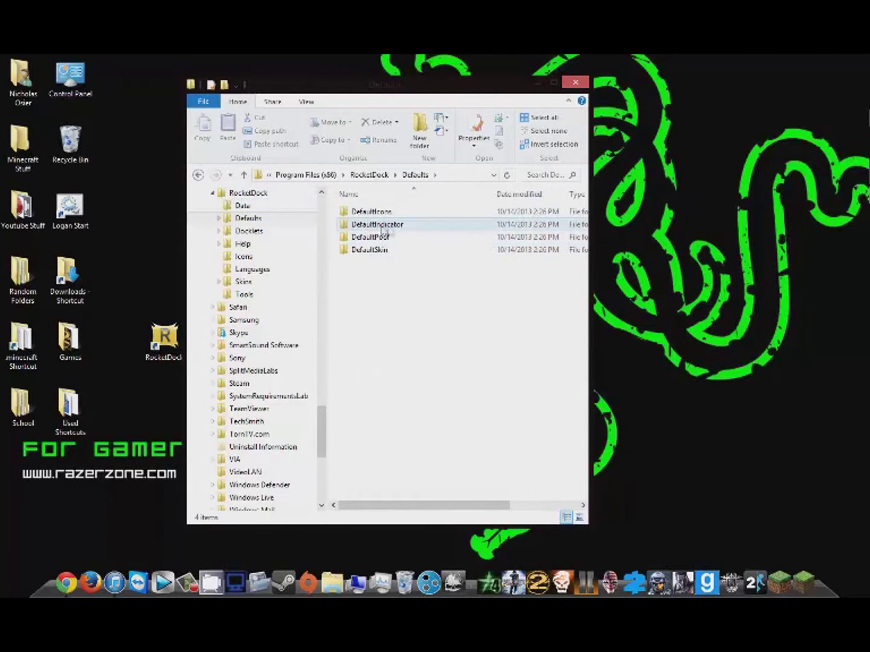
click(197, 175)
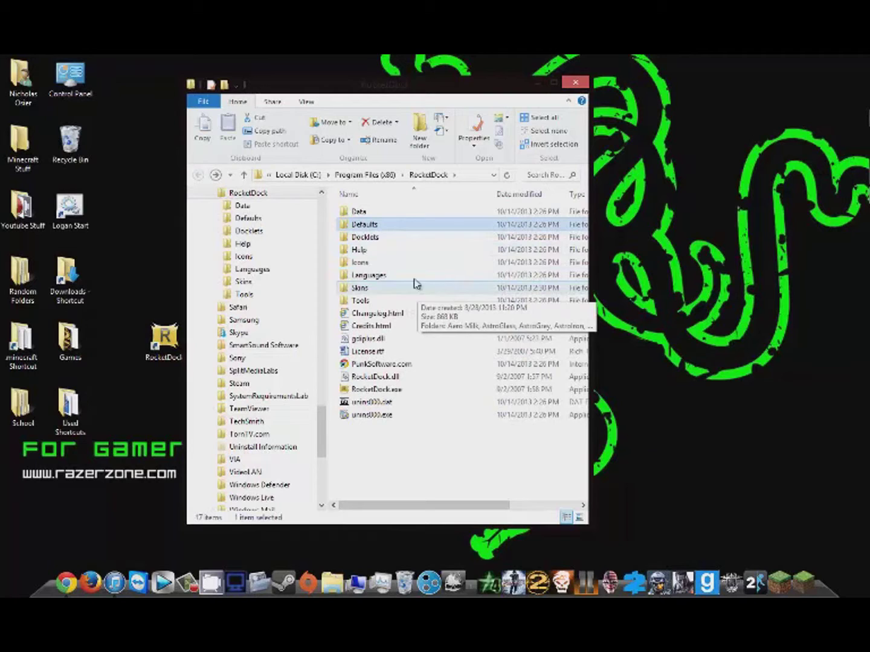
drag(434, 475, 402, 453)
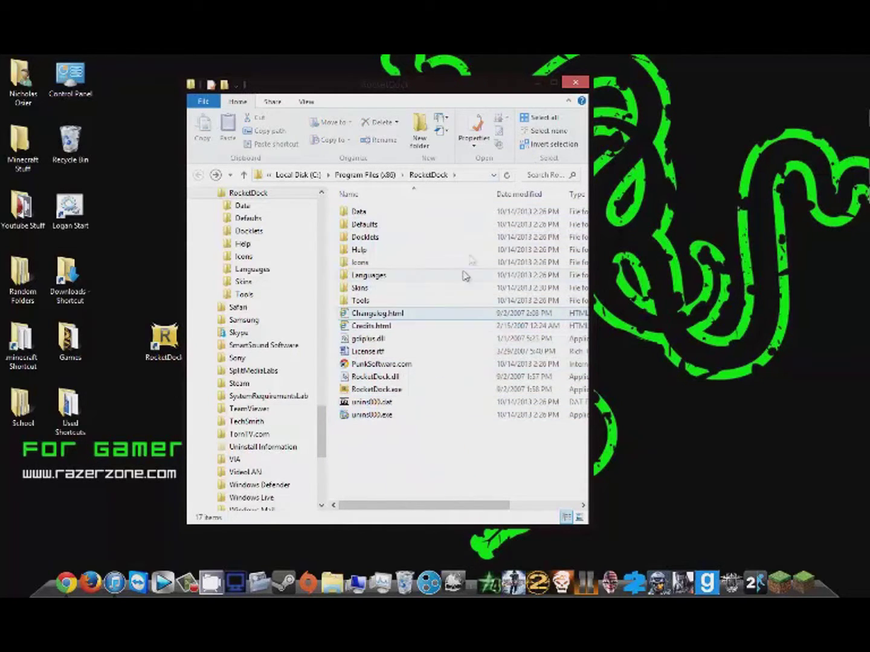
click(575, 84)
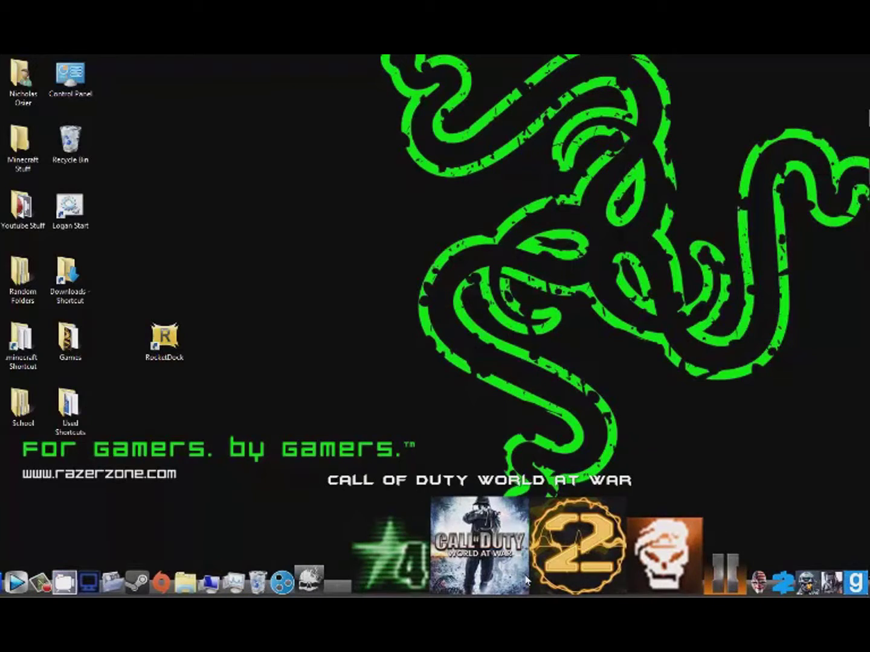
- After checking the dock menu, insert an Add Item > Separator beside the skull icon
right_click(530, 571)
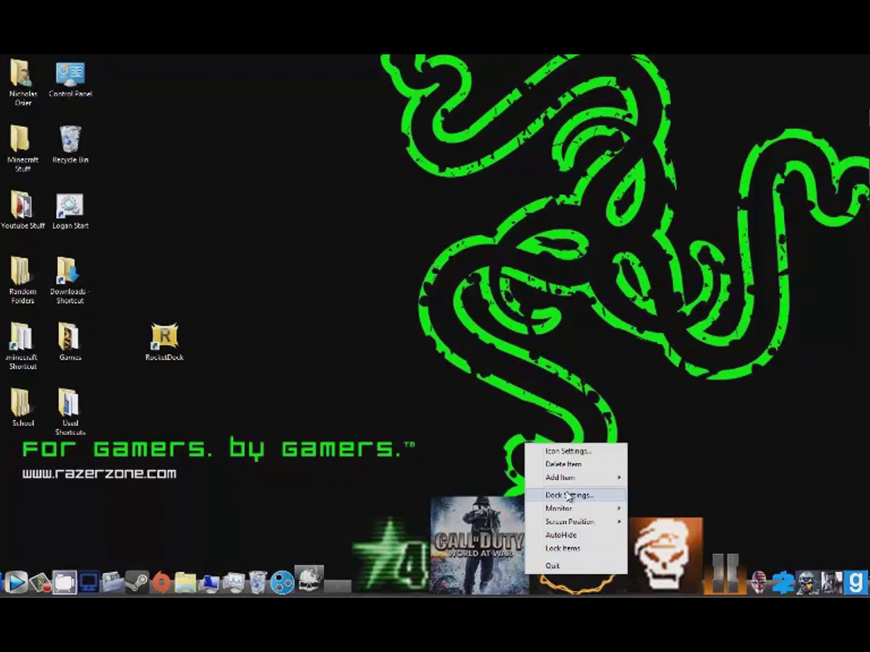
click(354, 497)
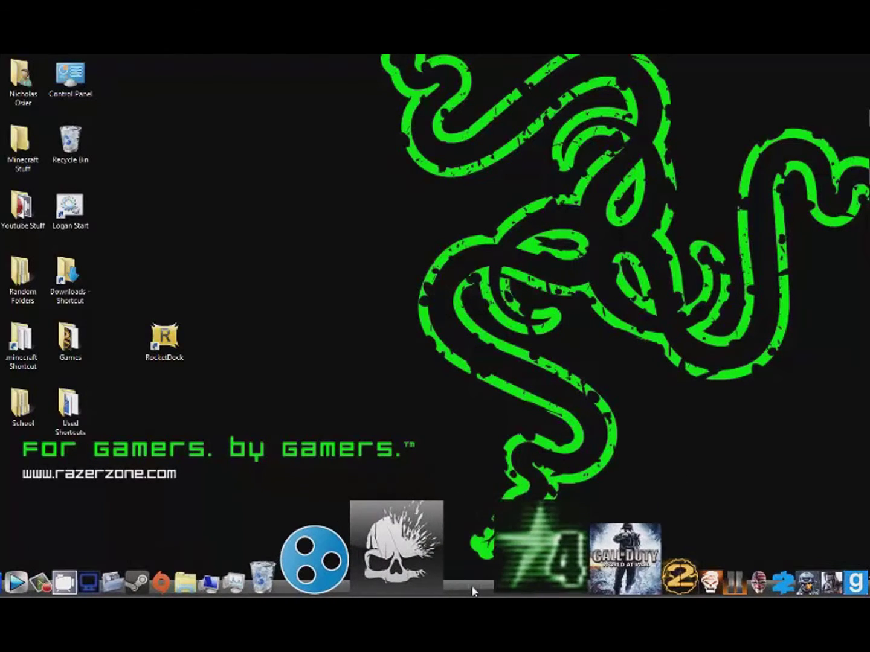
right_click(474, 590)
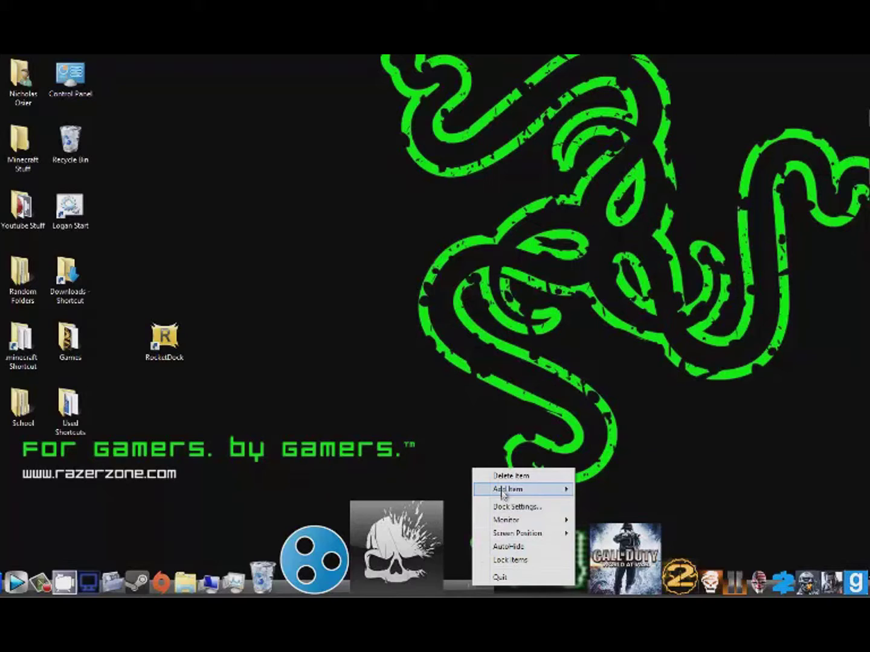
key(Escape)
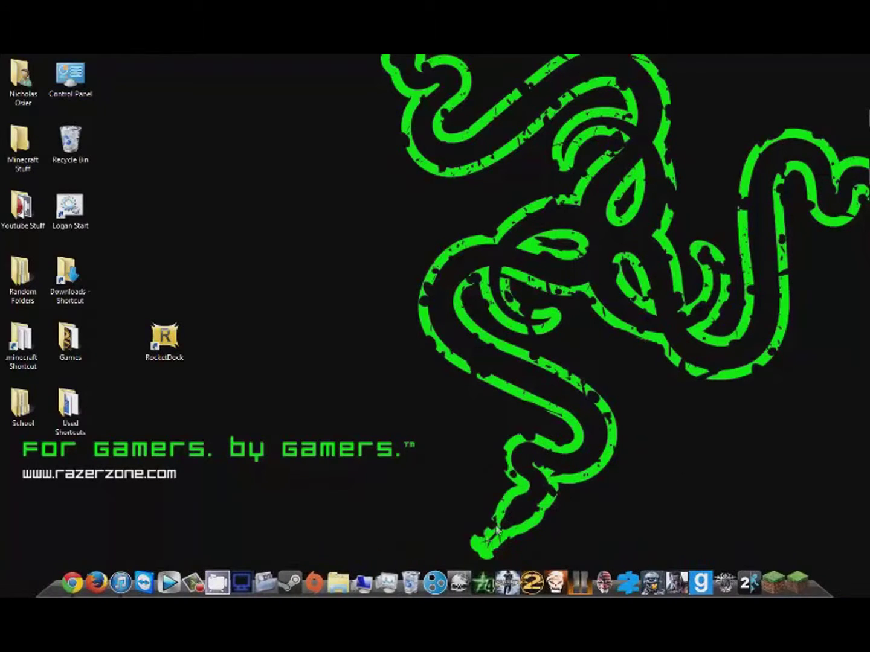
right_click(464, 584)
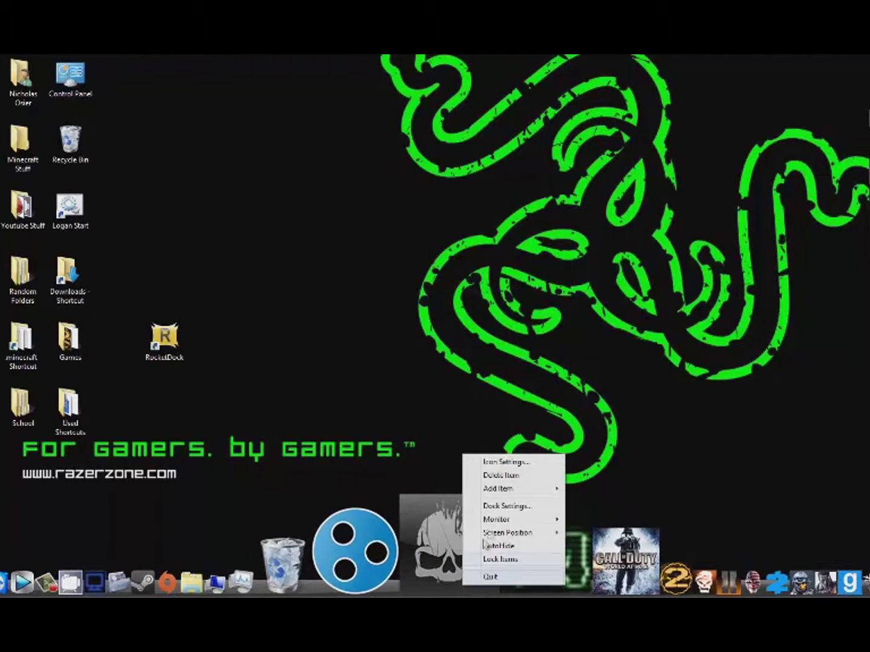
mouse_move(508, 489)
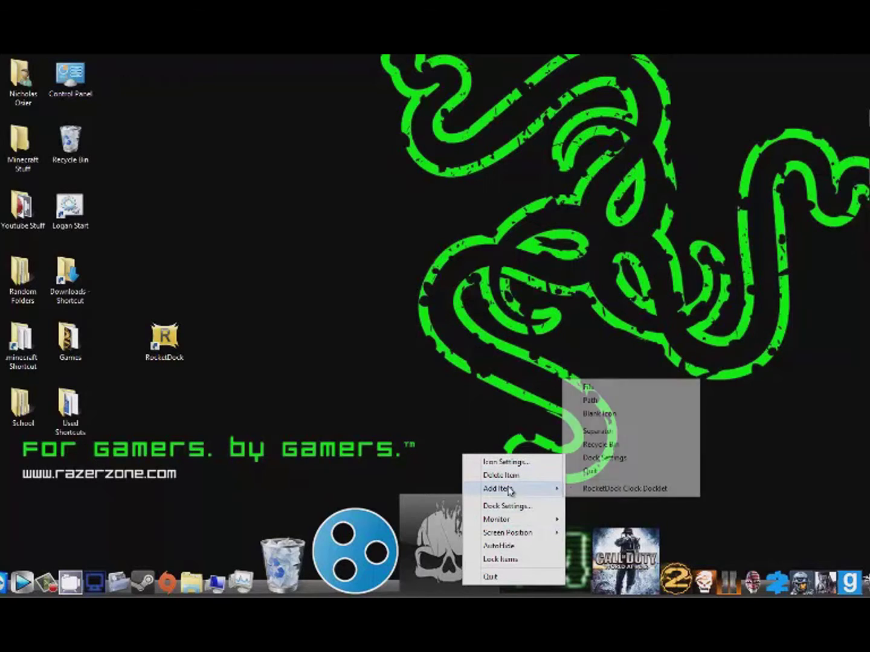
click(623, 432)
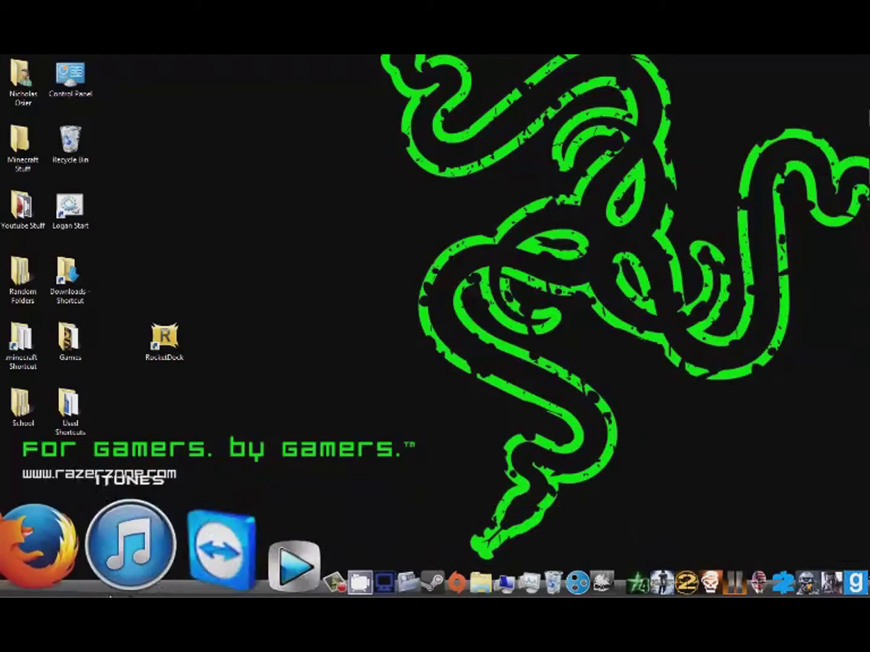
right_click(475, 581)
- Add a Dock Settings item, close its window, and delete the hammer item from the dock
mouse_move(508, 479)
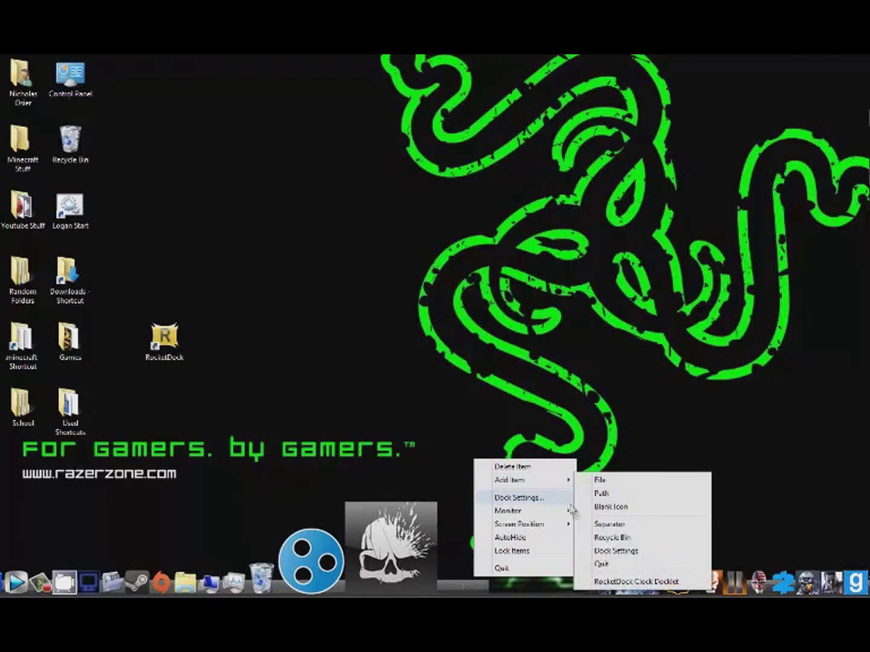
click(625, 555)
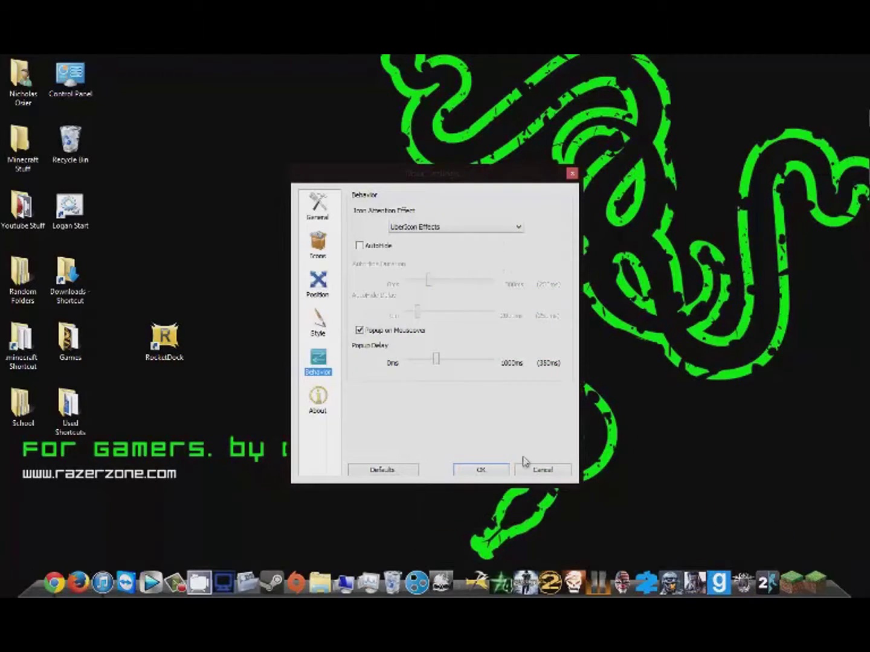
key(Escape)
right_click(468, 531)
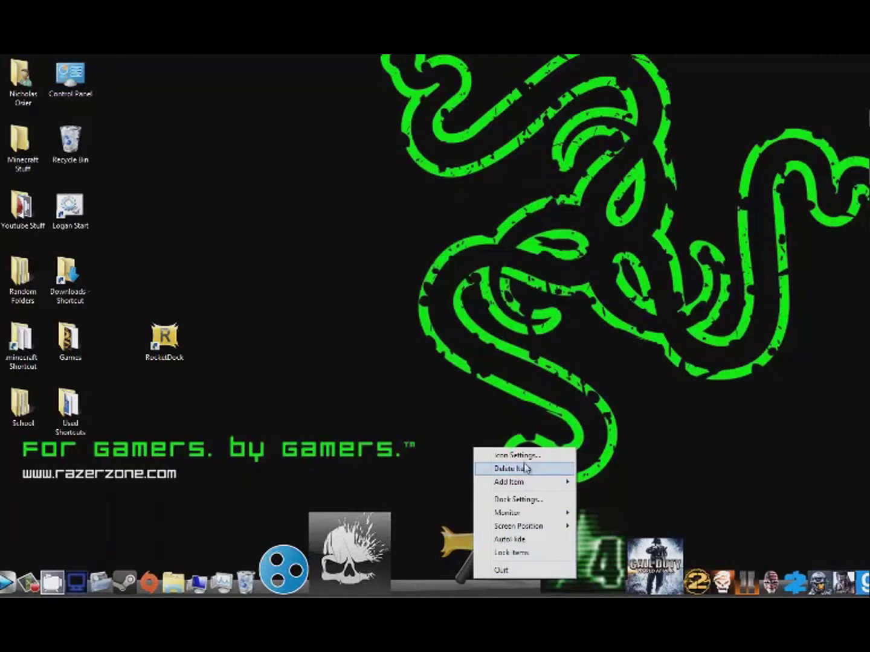
click(524, 473)
- Add the RocketDock Clock Docklet, showing an analog clock and the date, beside the skull icon
right_click(477, 580)
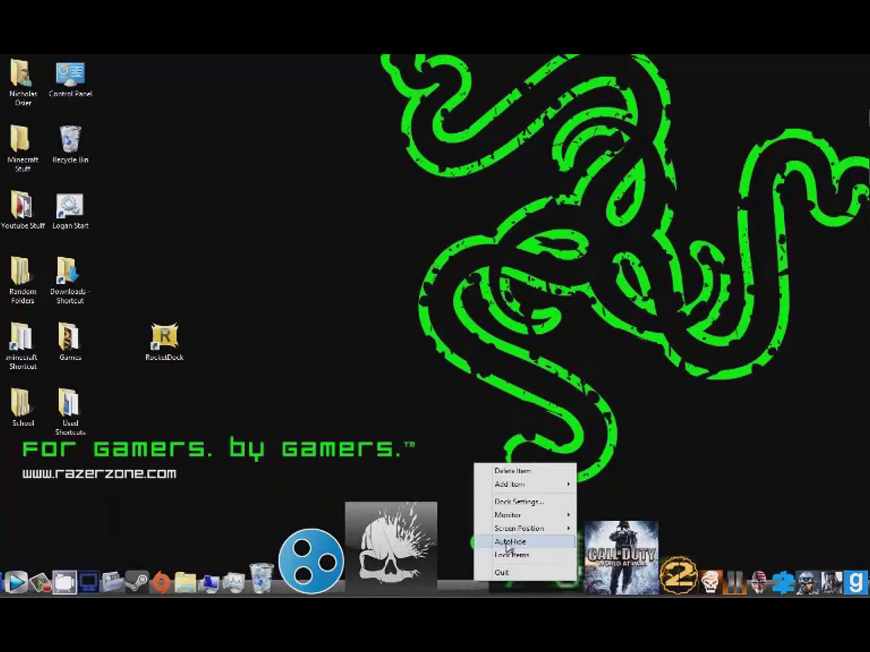
mouse_move(519, 529)
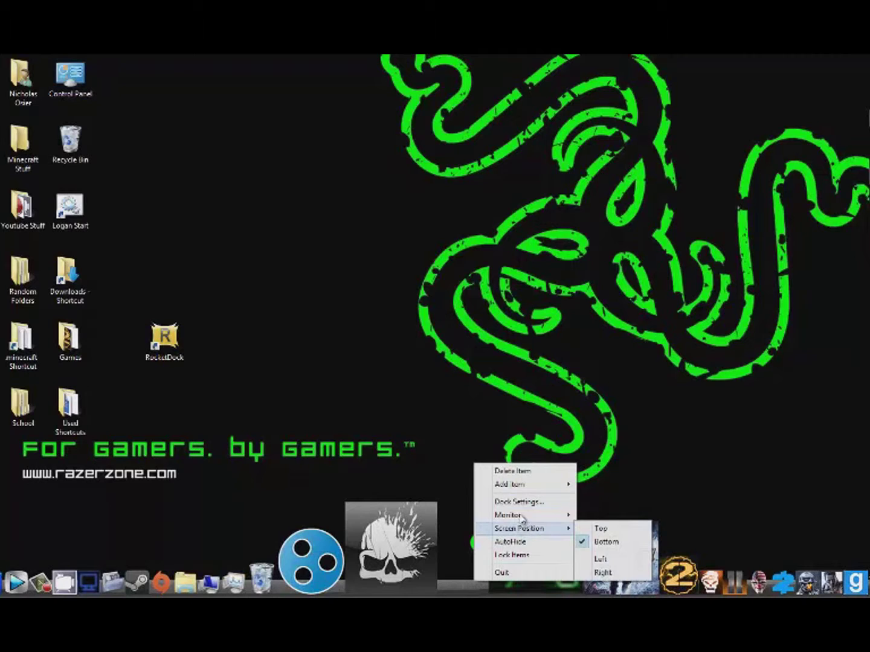
mouse_move(537, 483)
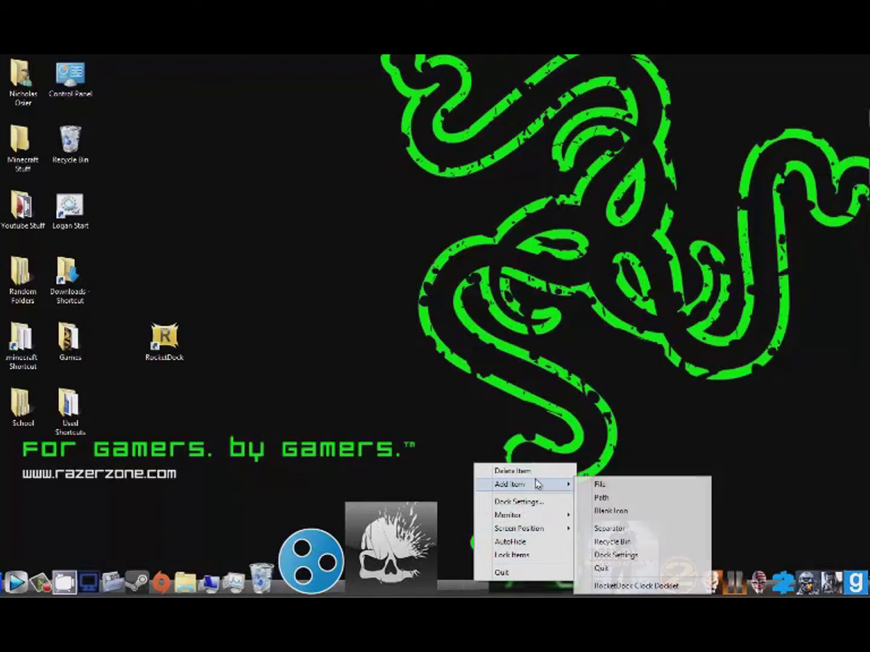
click(596, 584)
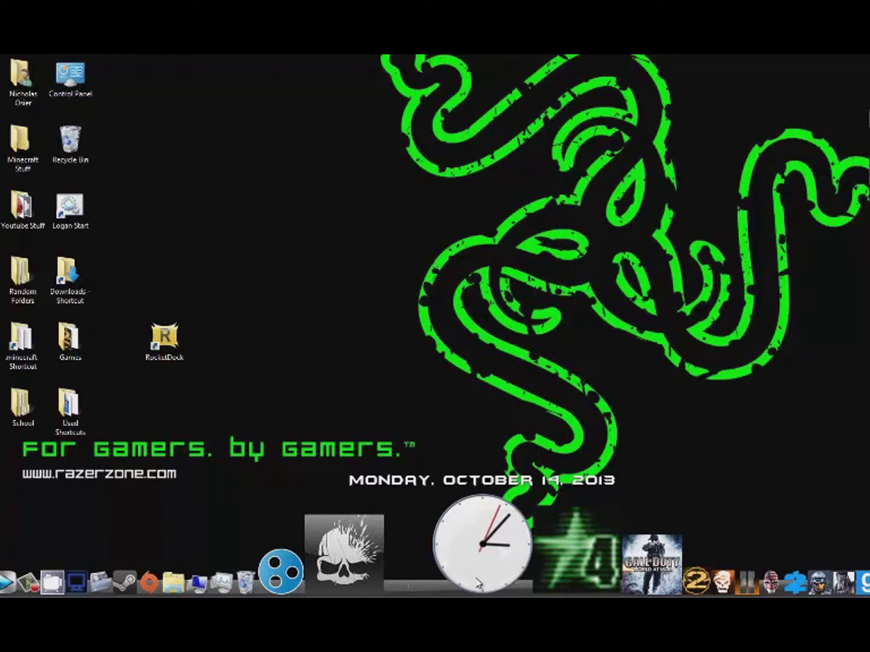
- Delete the clock docklet and add a Recycle Bin item right after the skull icon
drag(363, 200, 518, 452)
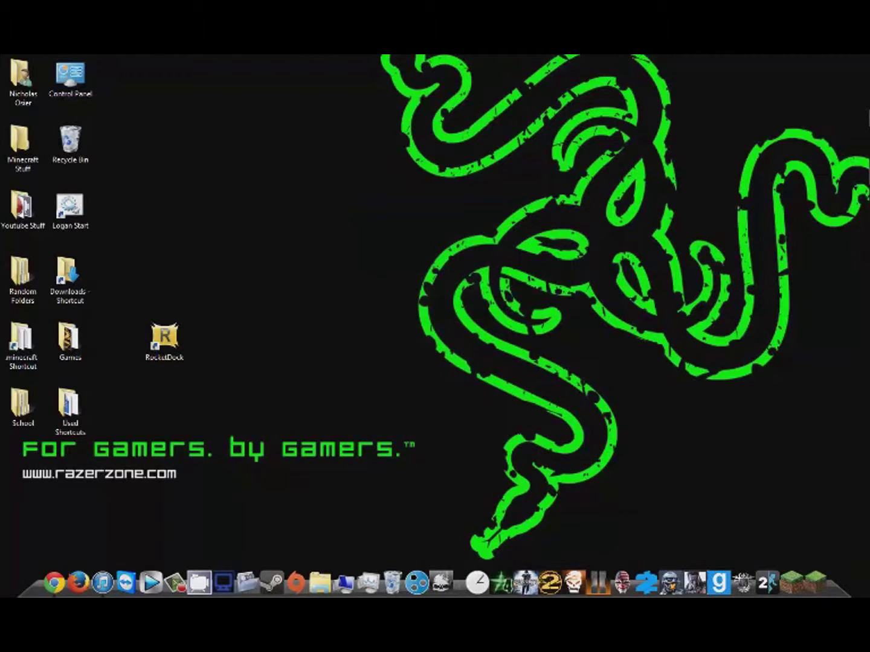
mouse_move(841, 379)
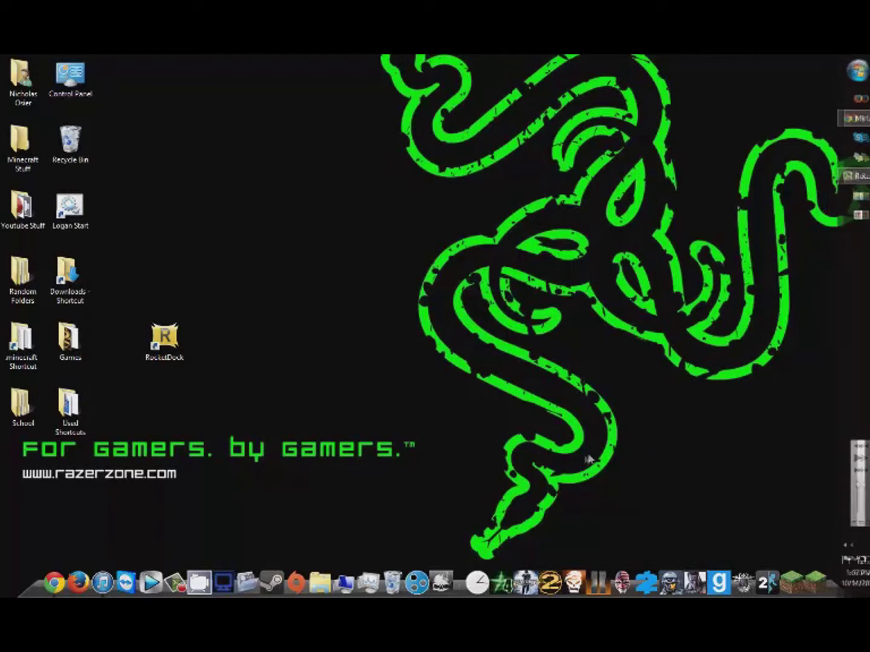
right_click(489, 571)
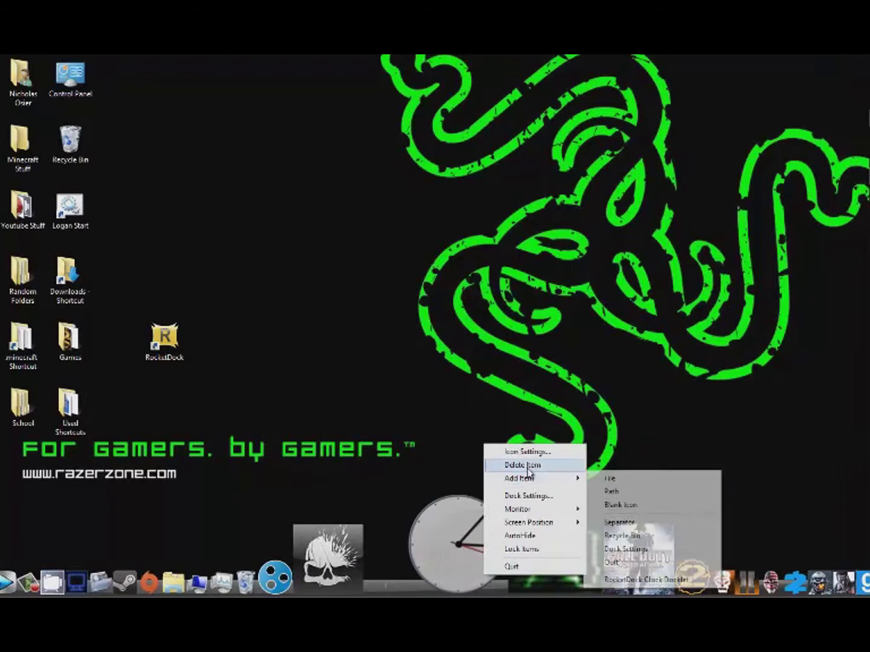
click(504, 464)
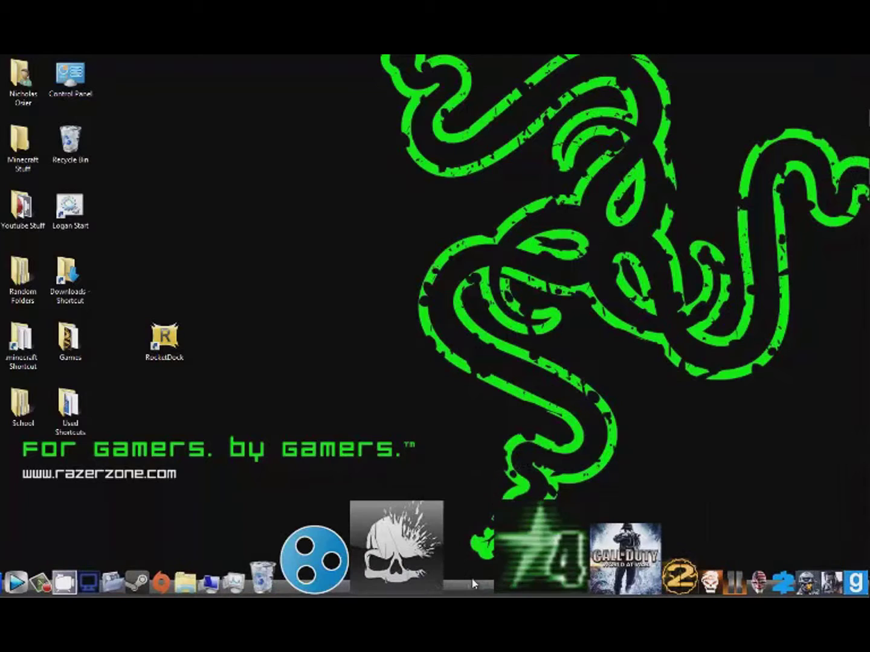
right_click(473, 581)
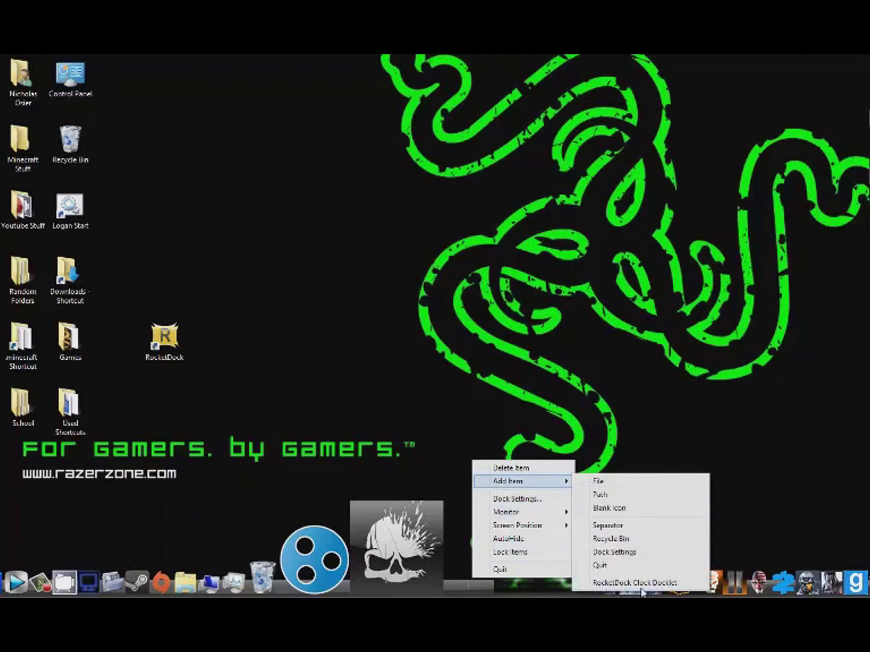
click(610, 538)
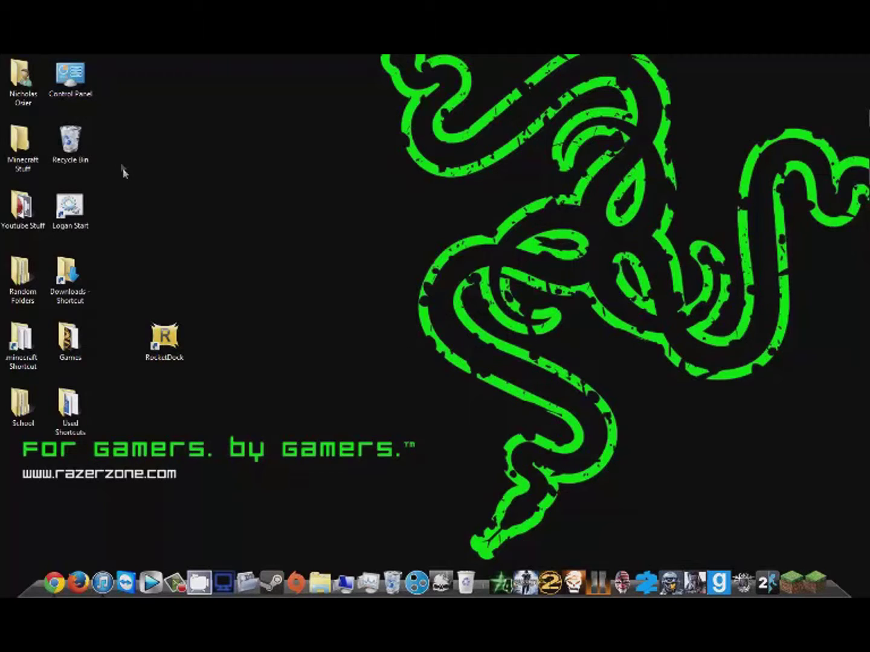
- Drag the RocketDock shortcut off the desktop into the Used Shortcuts folder
drag(164, 337, 68, 405)
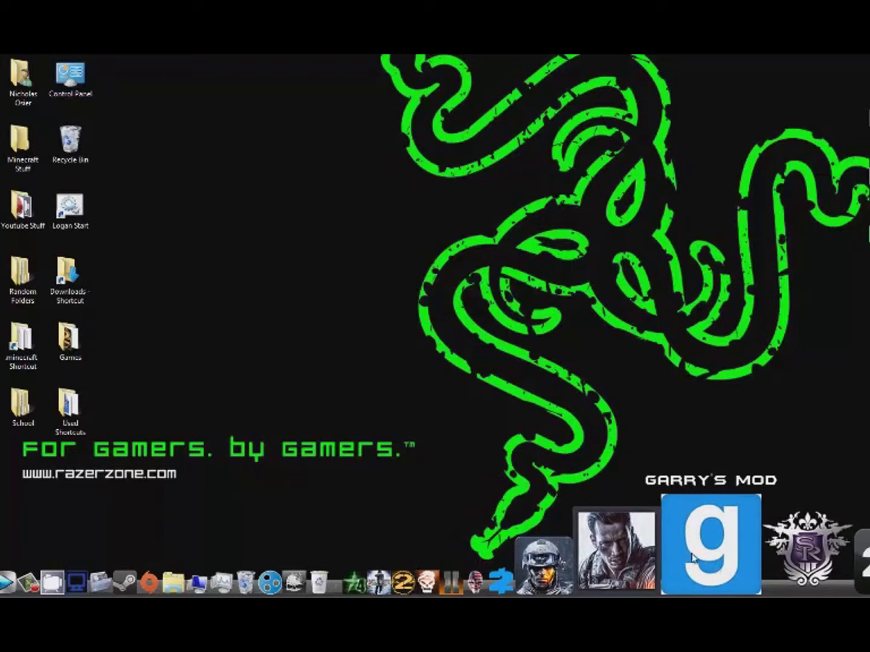
- Open the Games folder and view the Garry's Mod shortcut's Steam URL in its properties
double_click(68, 340)
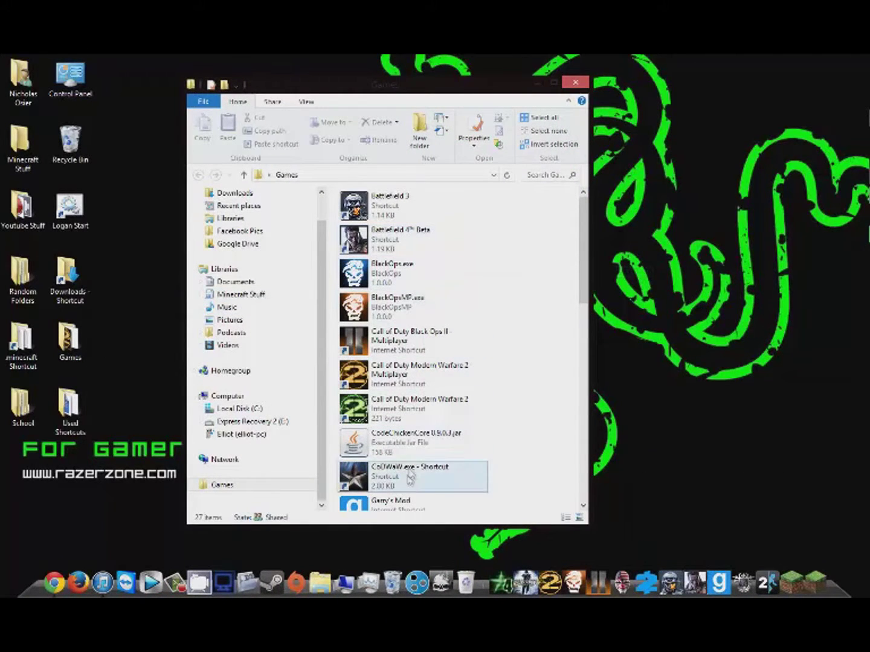
right_click(409, 501)
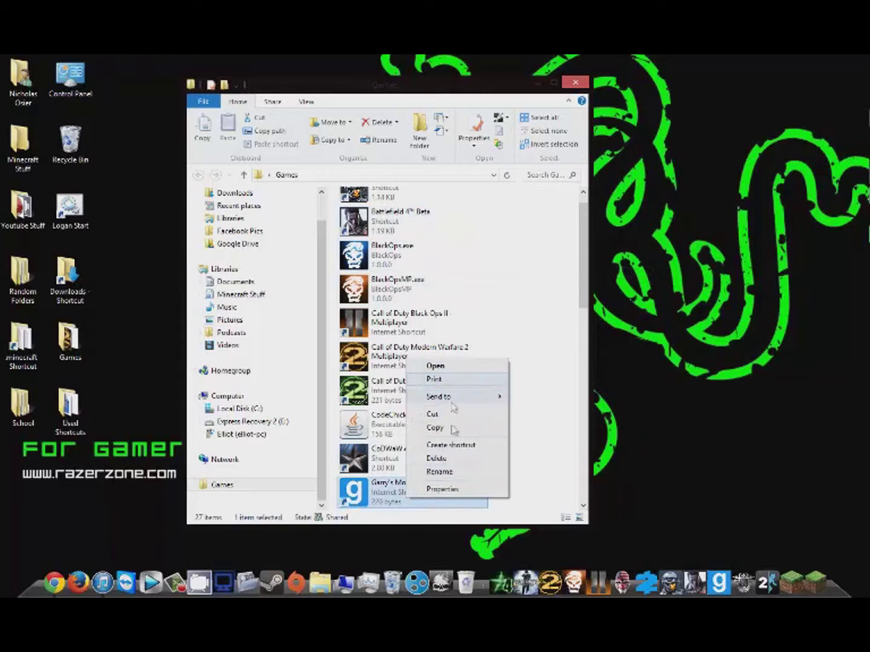
click(451, 489)
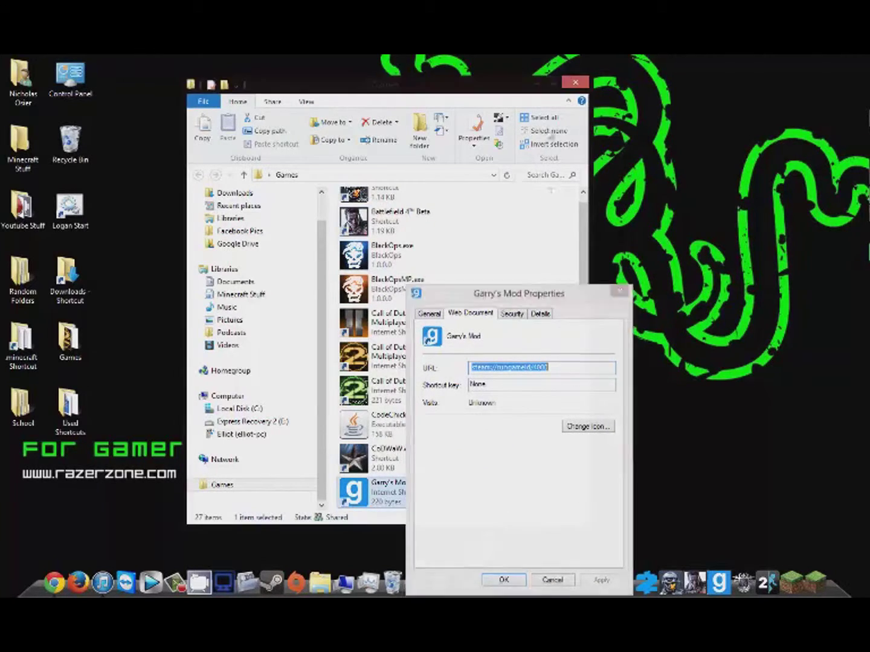
click(619, 291)
- Close the Games window and open Computer from the Start menu
click(574, 82)
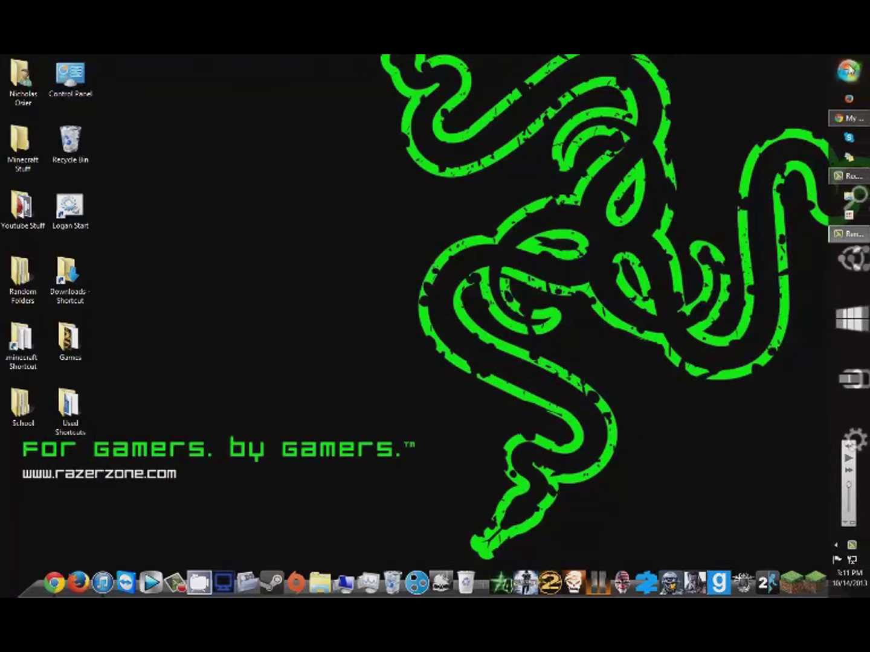
click(848, 69)
click(754, 224)
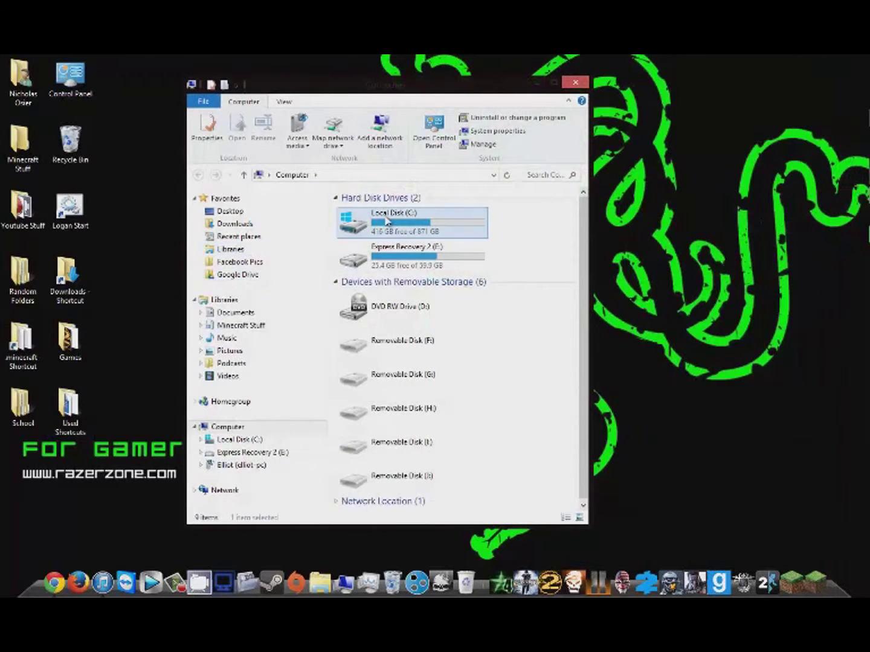
- Navigate from Local Disk (C:) through Program Files (x86), SteamApps and common into GarrysMod
double_click(392, 224)
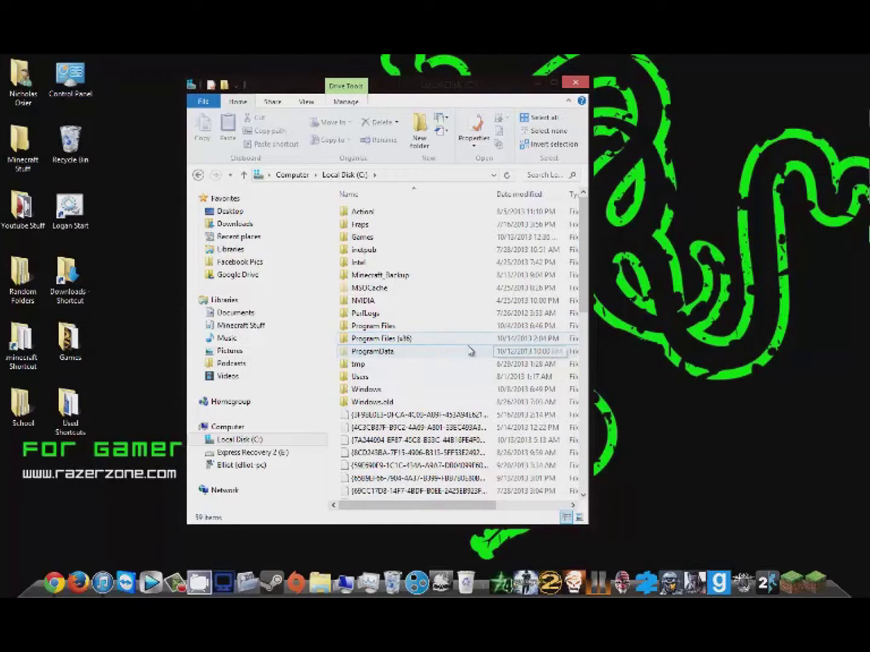
double_click(430, 340)
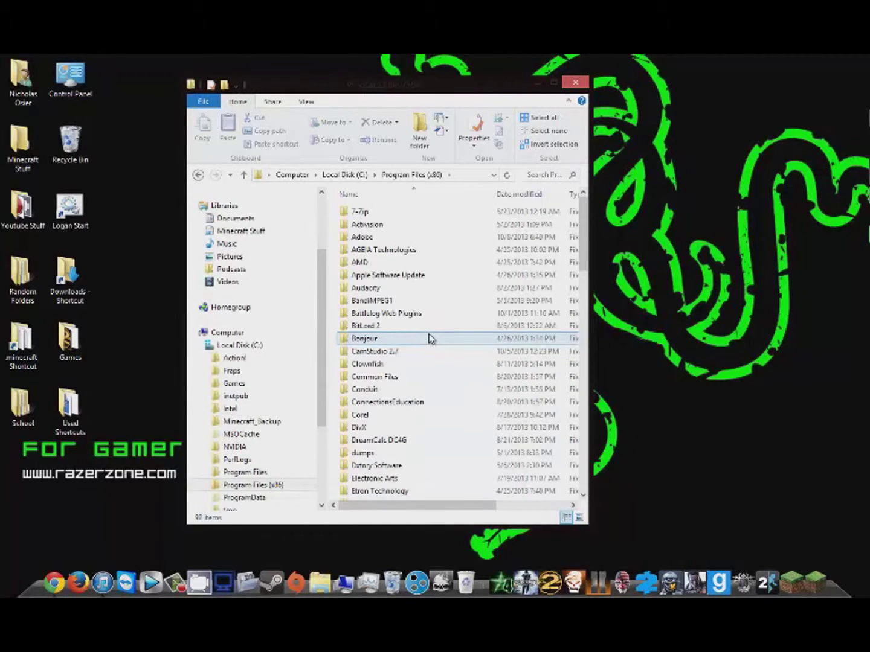
scroll(433, 341, down, 12)
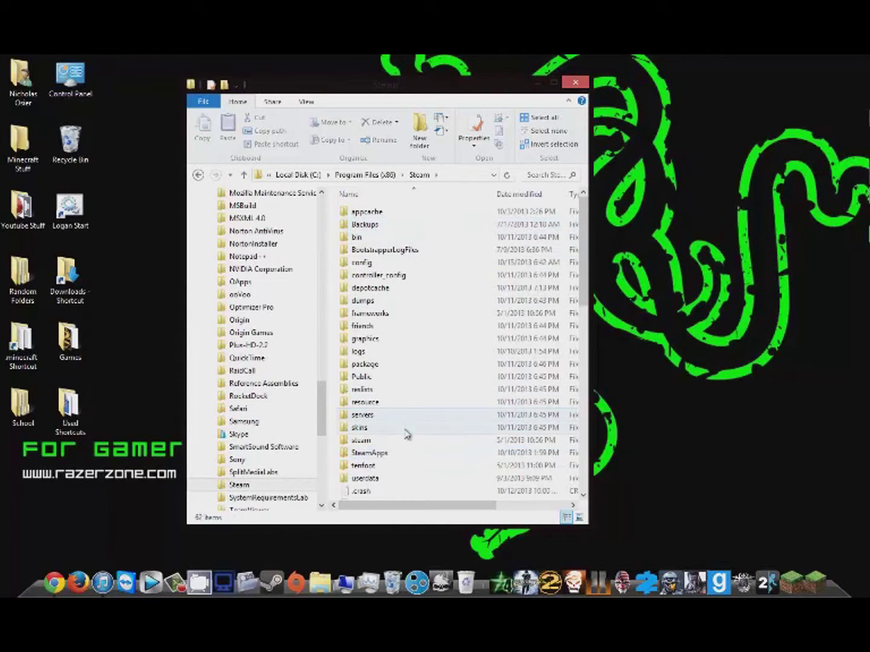
double_click(408, 453)
double_click(419, 212)
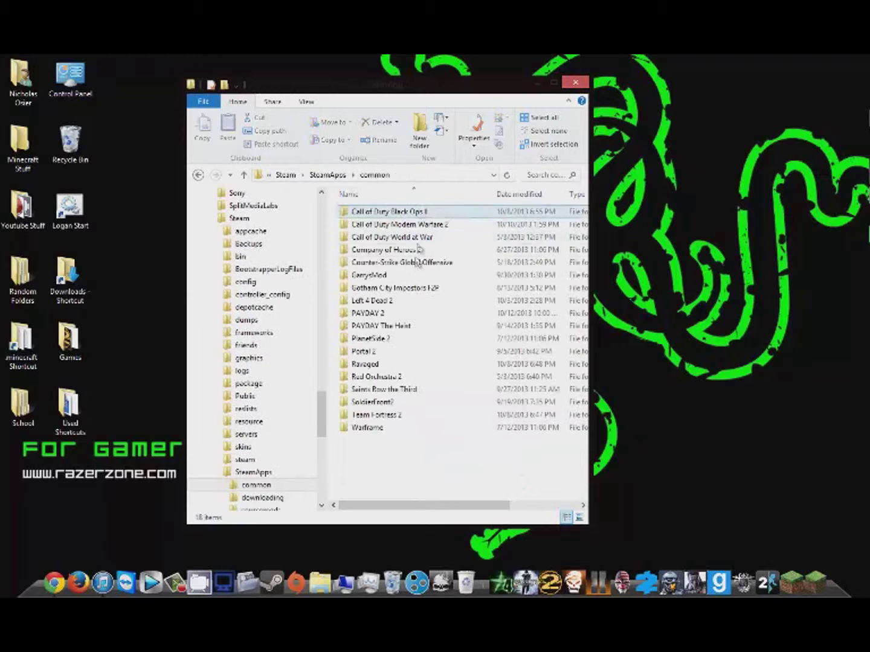
click(416, 276)
double_click(417, 277)
- Open the garrysmod subfolder, scroll through its files, and close the window
click(394, 264)
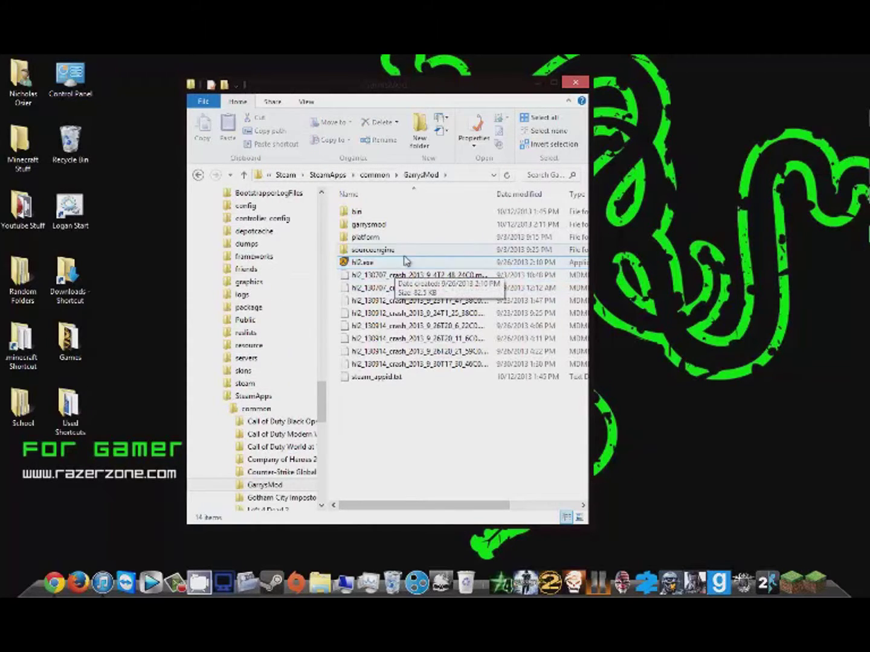
click(471, 338)
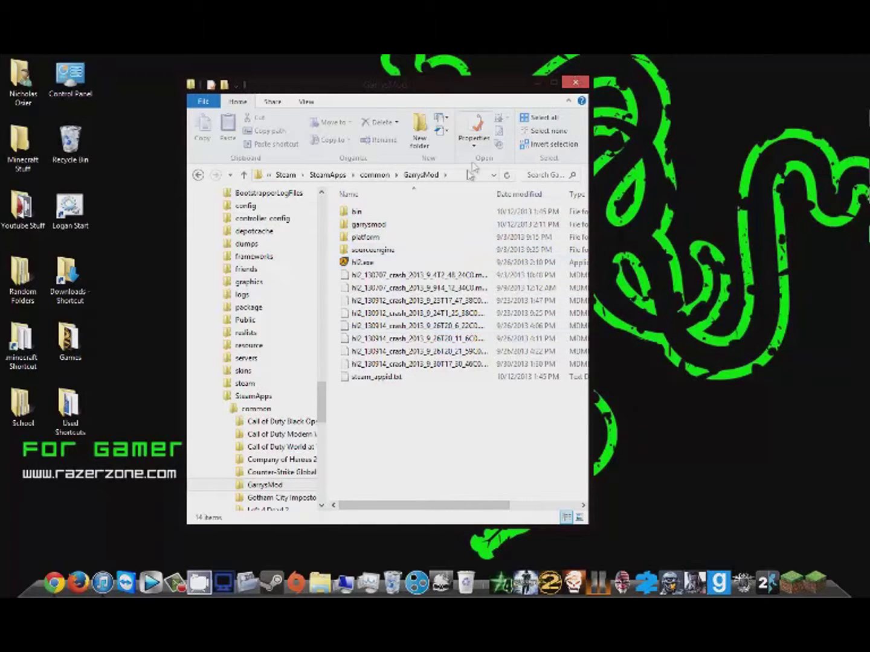
double_click(433, 226)
scroll(434, 402, down, 2)
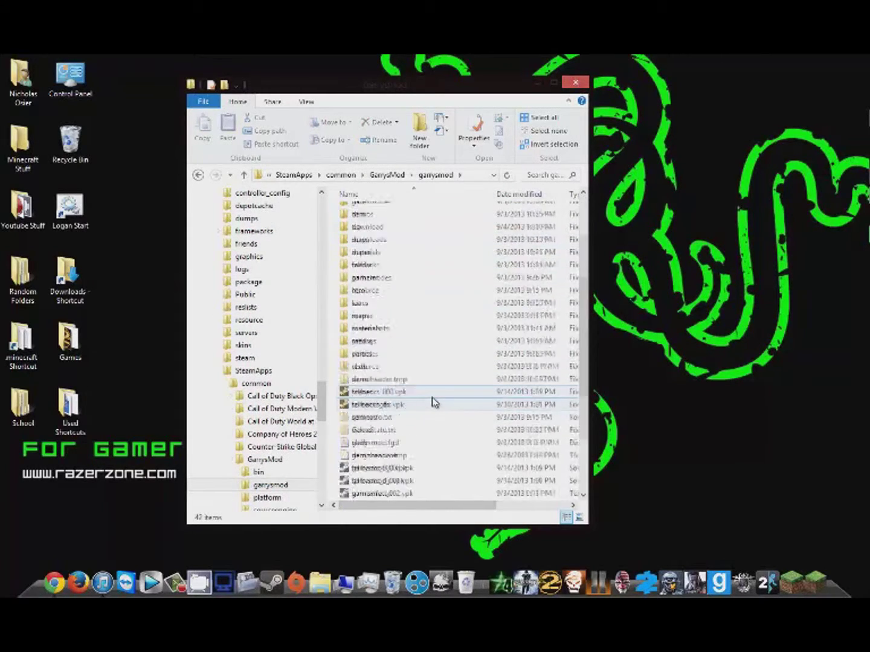
scroll(432, 401, down, 4)
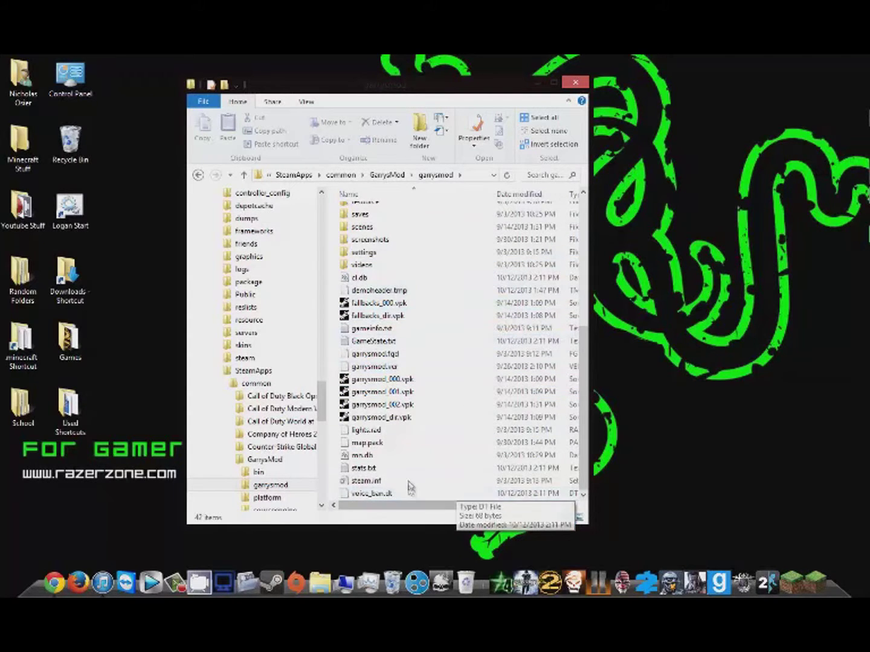
click(573, 83)
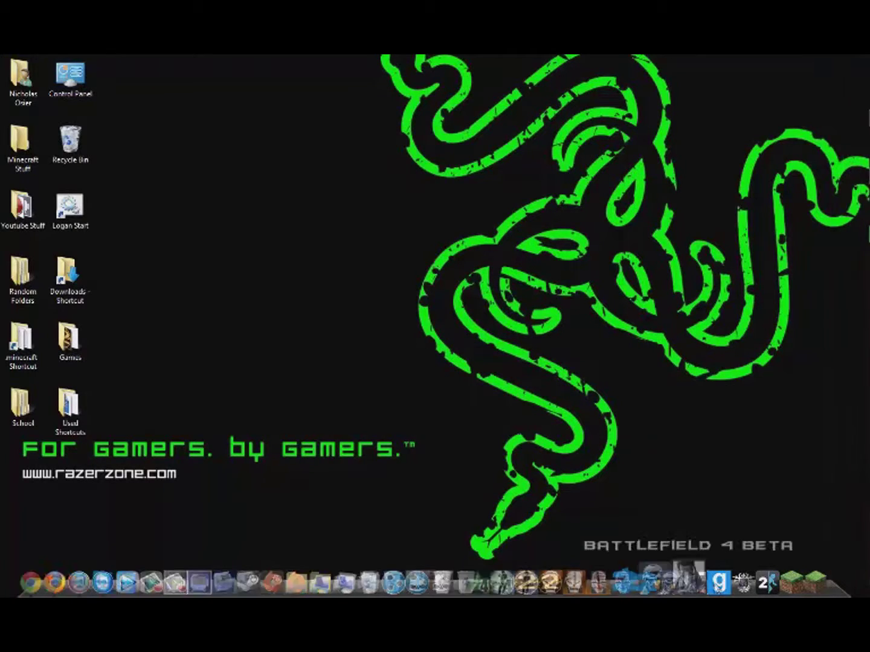
- Delete Garry's Mod from the dock and open the Garry's Mod shortcut's properties in Games
right_click(717, 591)
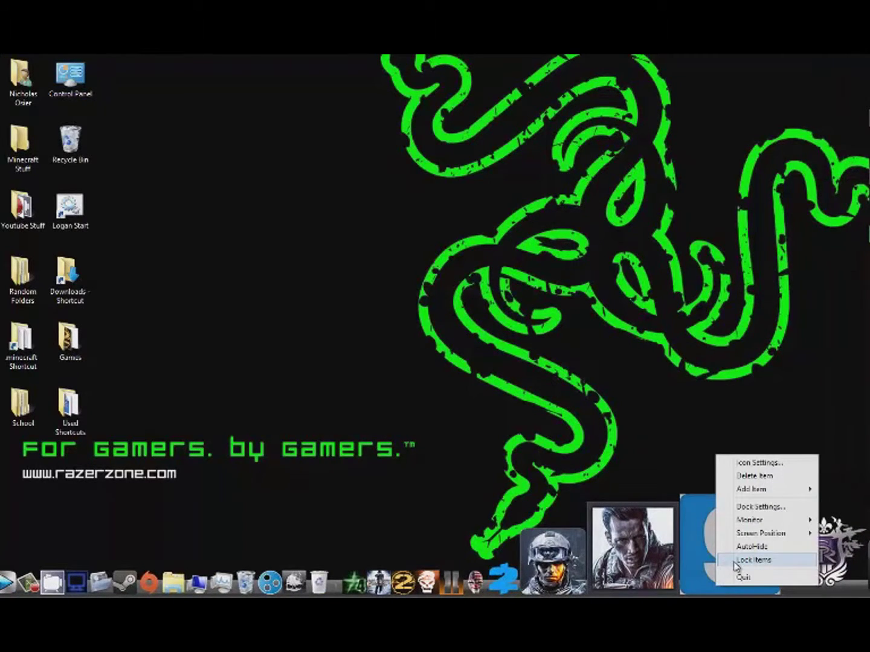
click(753, 478)
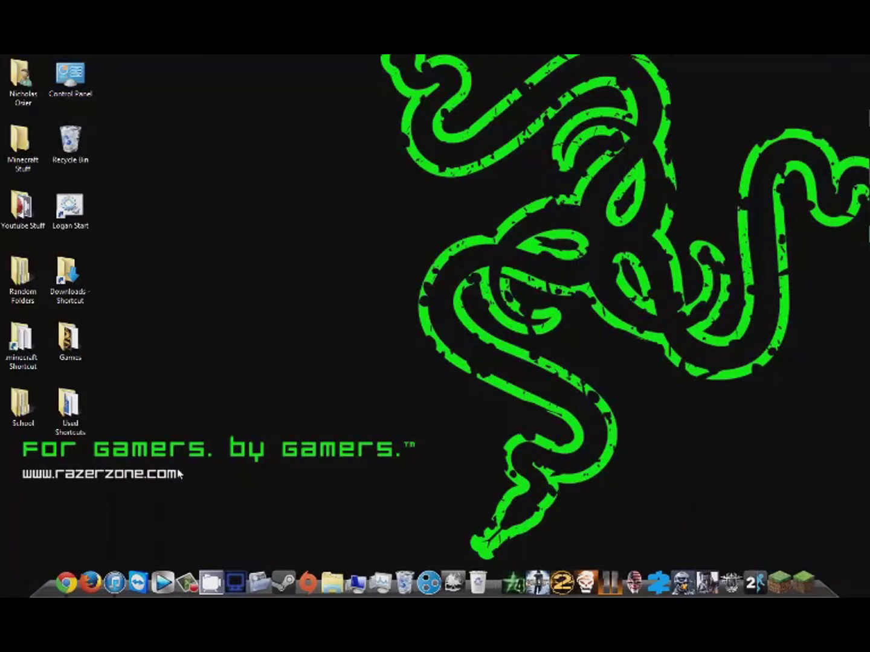
double_click(68, 341)
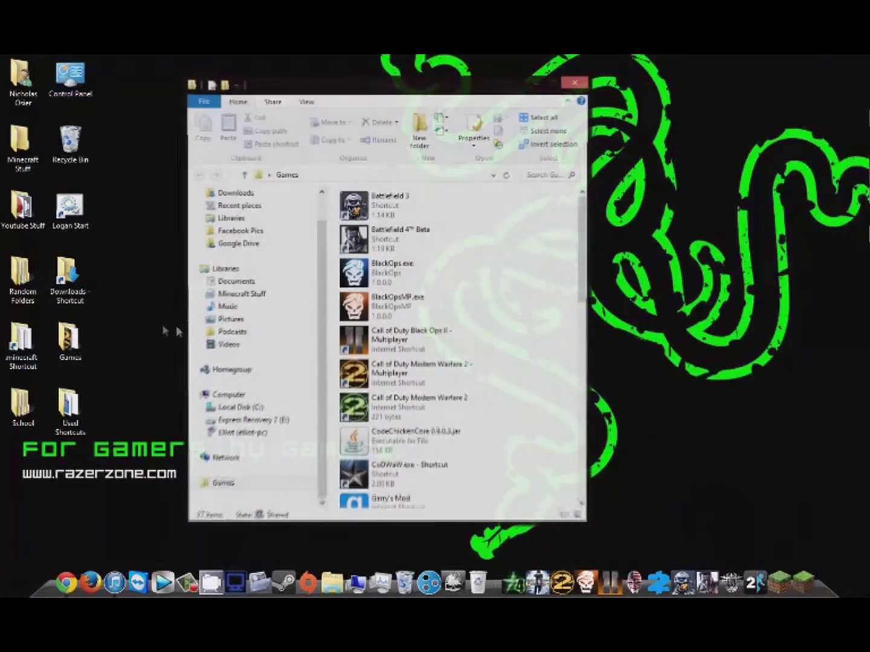
right_click(400, 500)
click(411, 492)
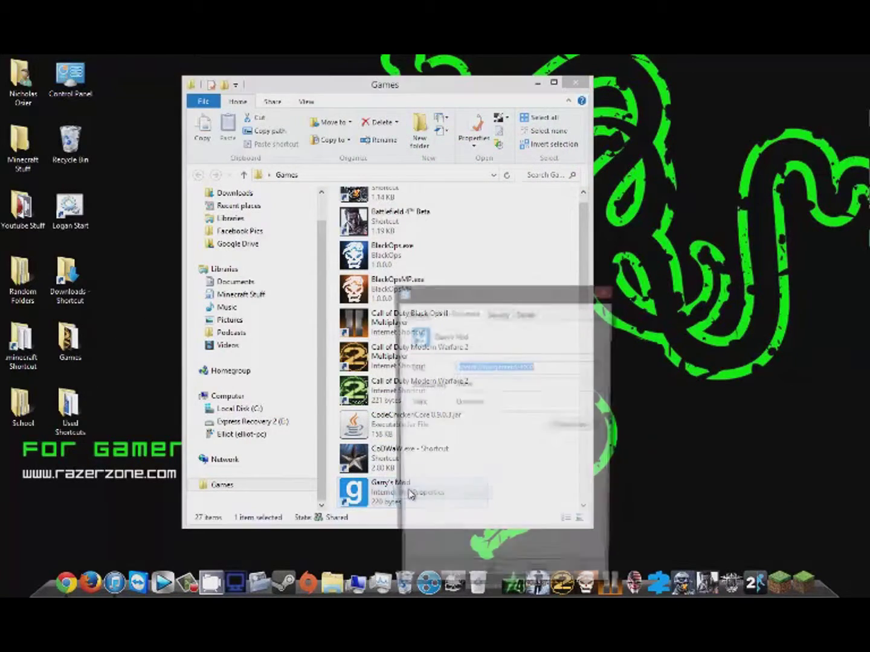
- Select the whole steam://rungameid/4000 URL and bring up its editing menu
click(543, 367)
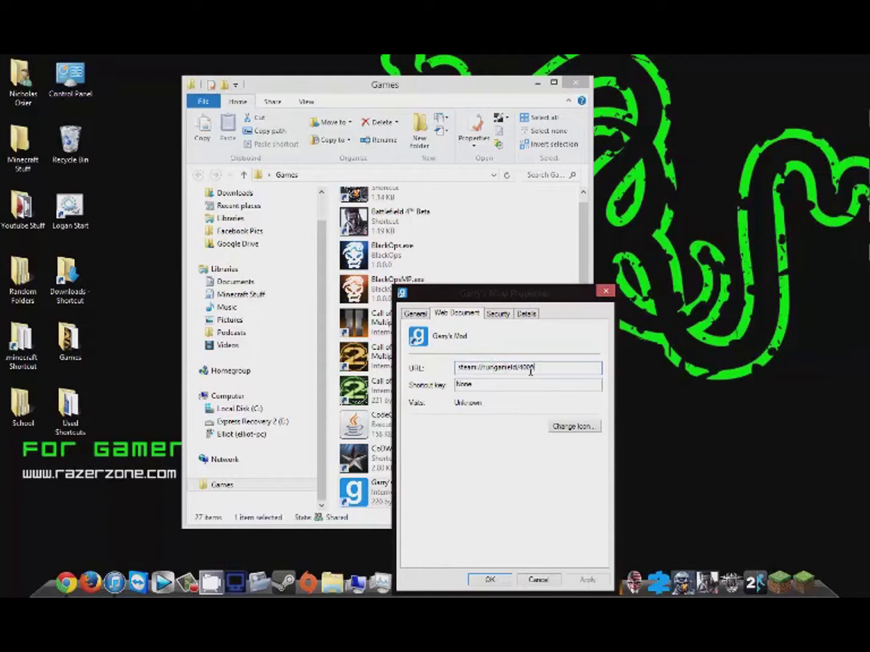
drag(542, 371, 381, 369)
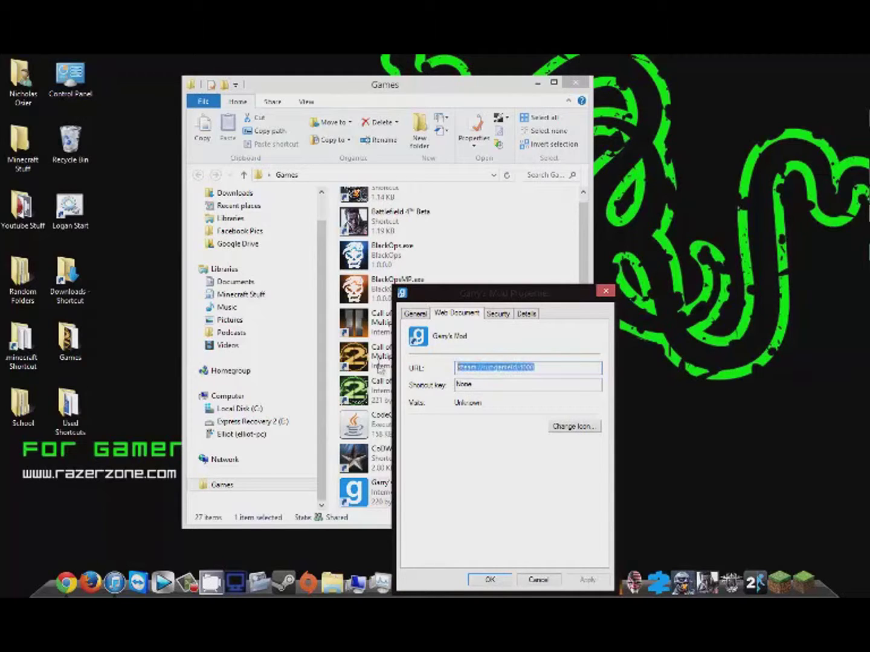
right_click(543, 369)
- Copy the steam://rungameid/4000 address, then close the properties and the Games window
click(574, 410)
click(490, 580)
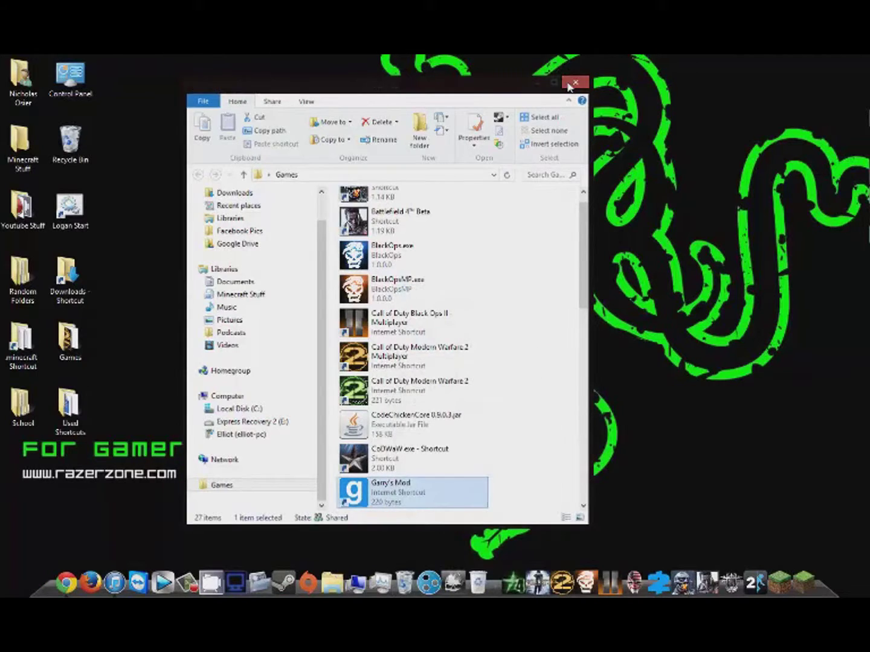
click(574, 82)
- Add a blank dock item and give it the blue g icon from images (1).jpg
right_click(667, 578)
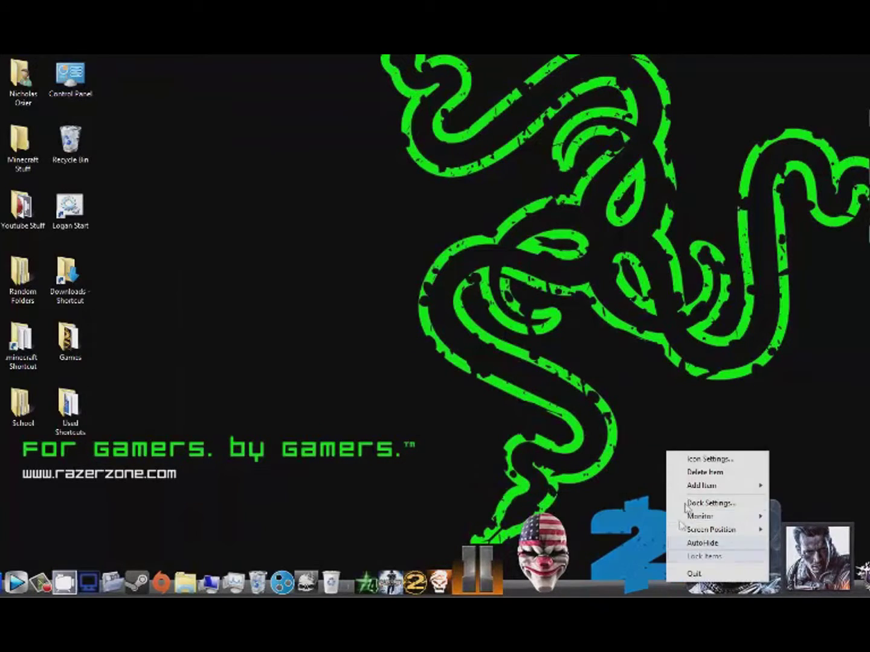
mouse_move(698, 488)
click(617, 513)
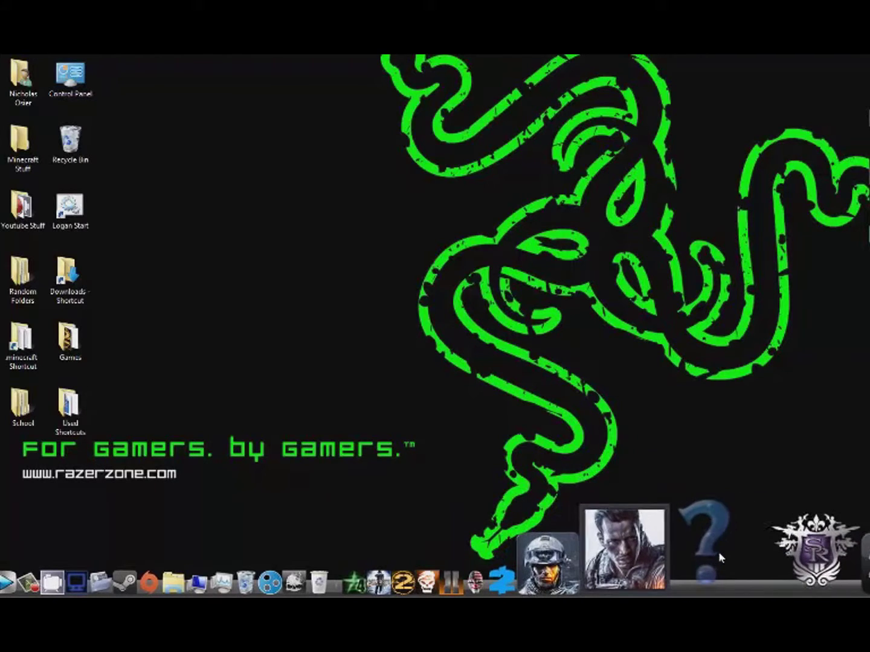
right_click(718, 557)
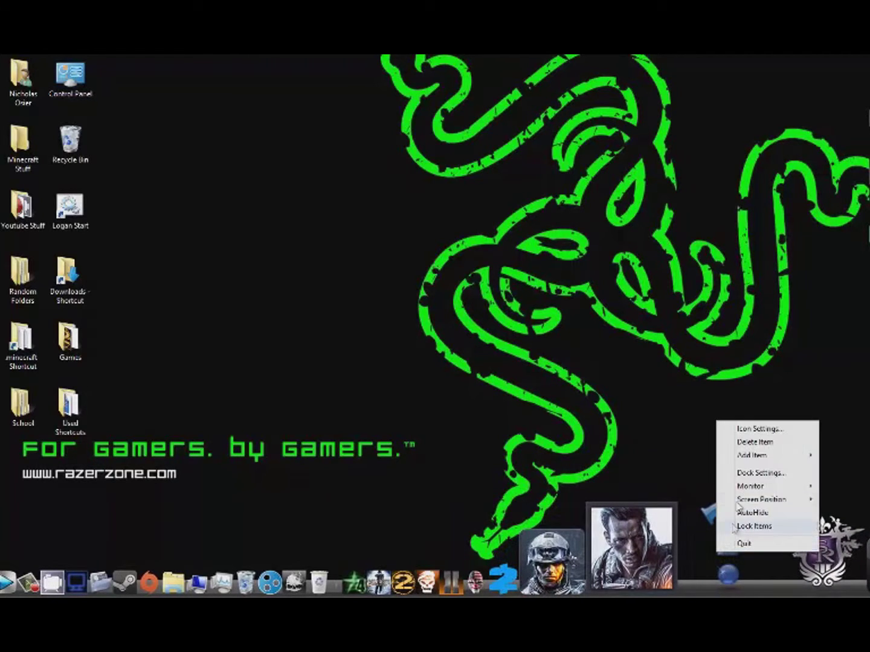
click(757, 429)
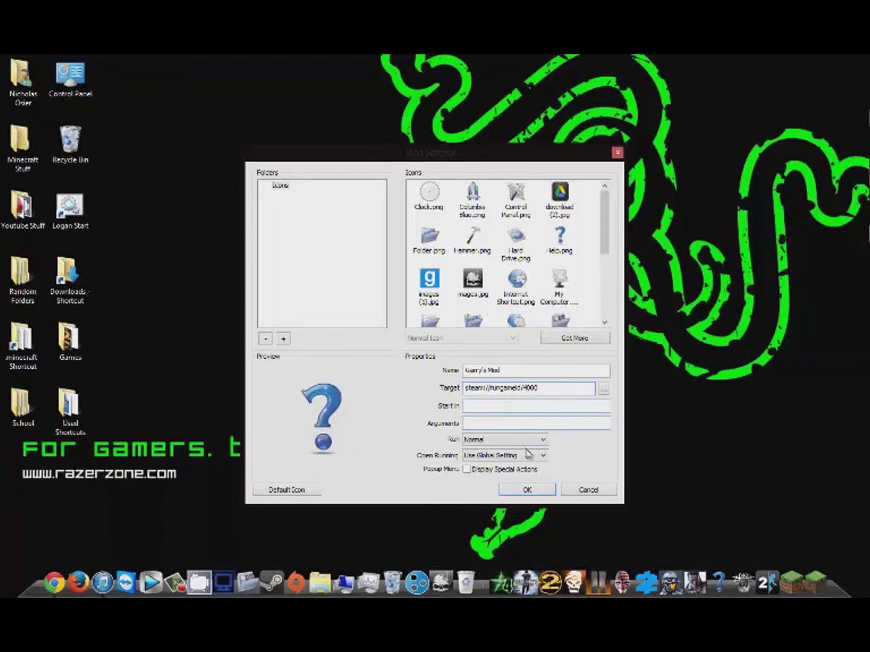
click(430, 284)
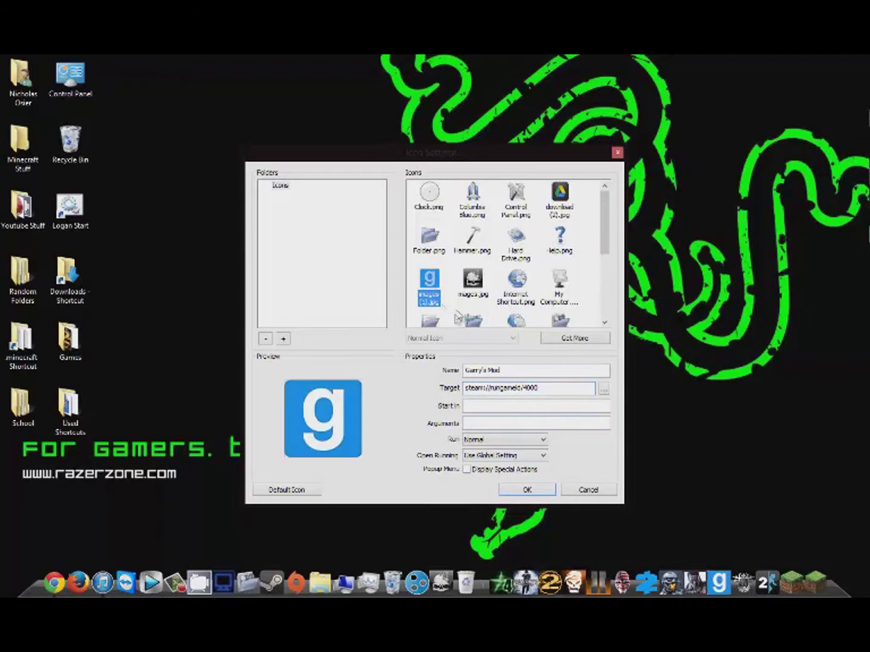
click(519, 491)
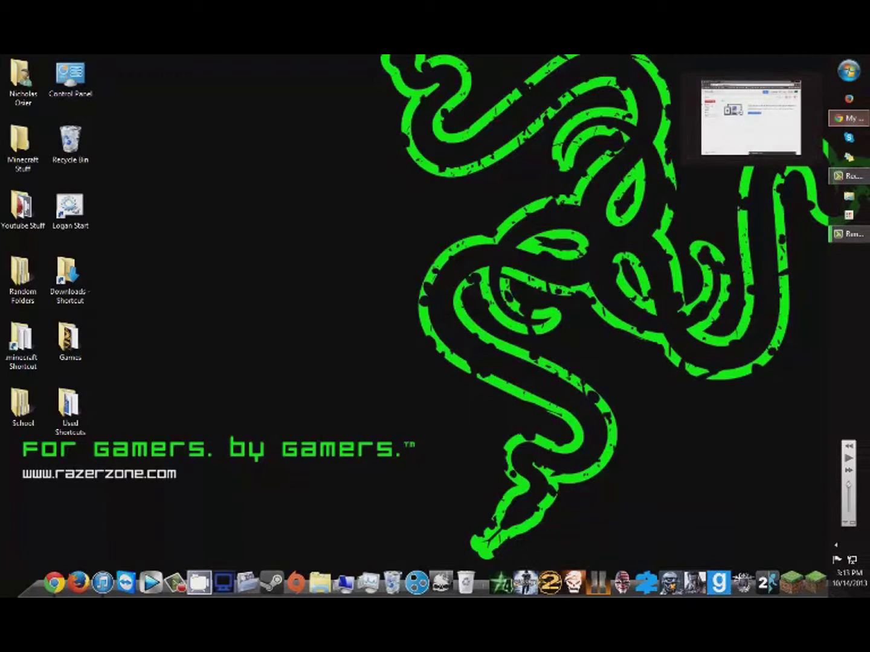
- In Chrome, search Google for 'garrys mod icon', then change the search to 'left for dead 2 icon'
key(alt+Tab)
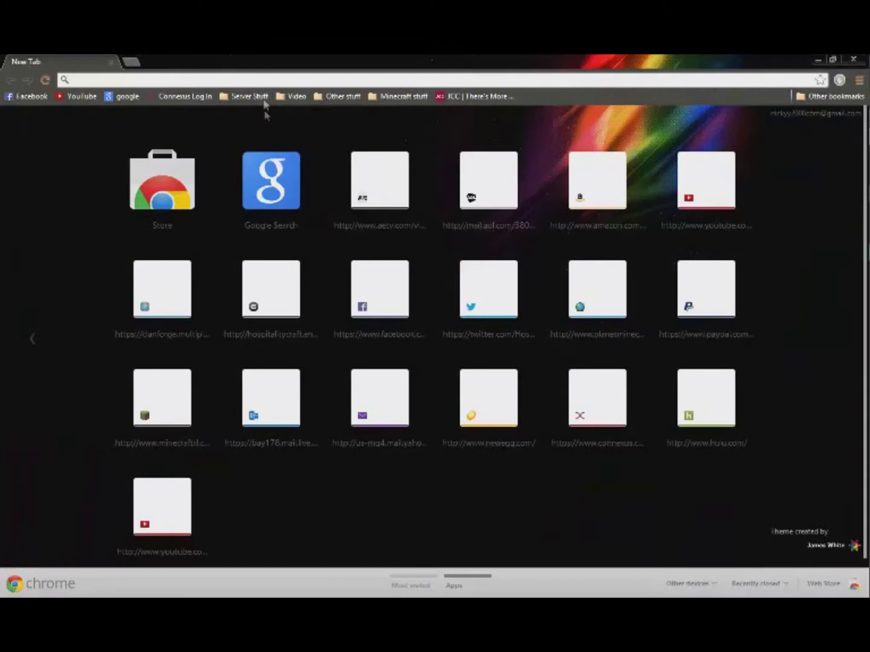
text(garrys)
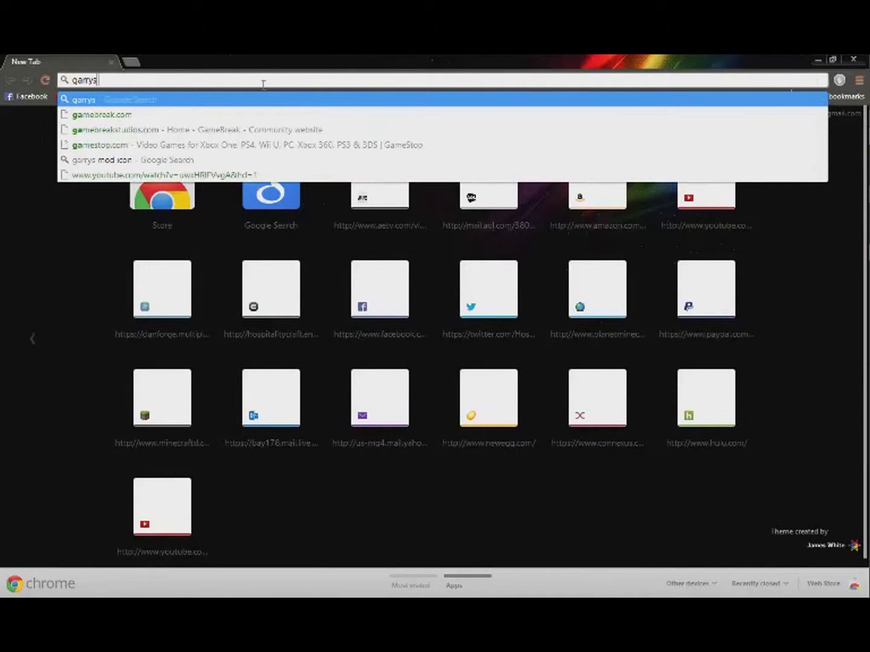
text( mod icon)
key(Return)
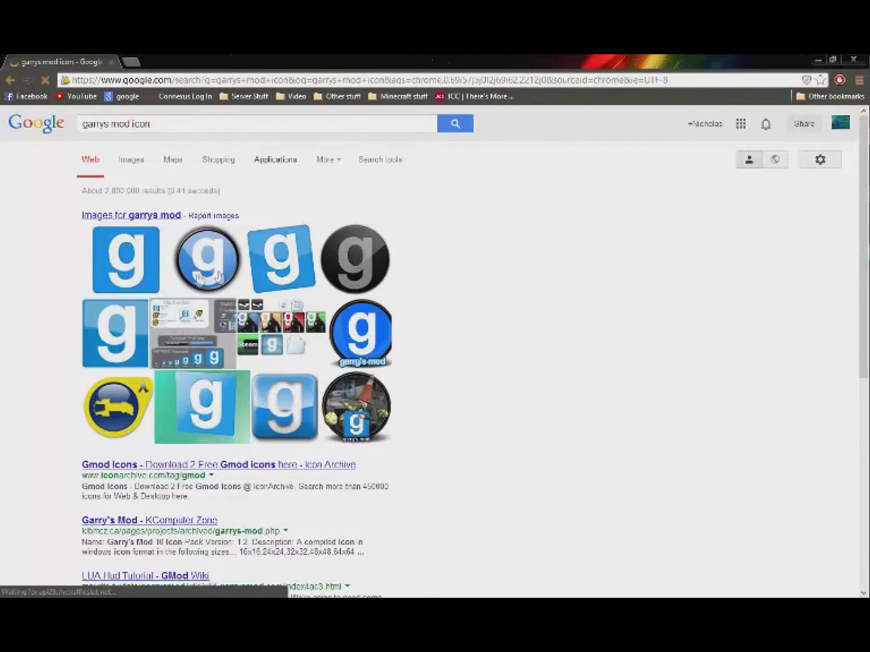
triple_click(203, 126)
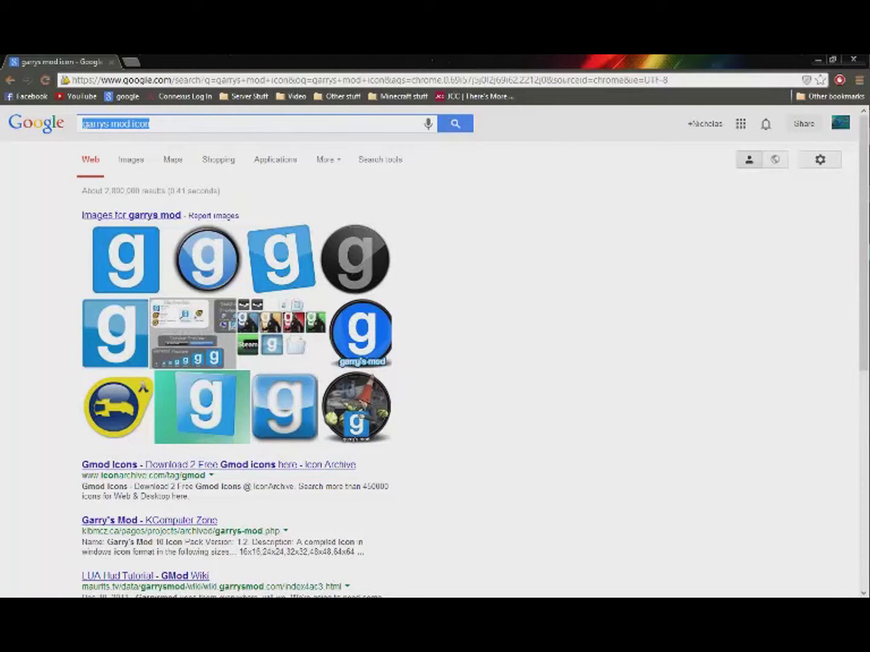
text(left for dead)
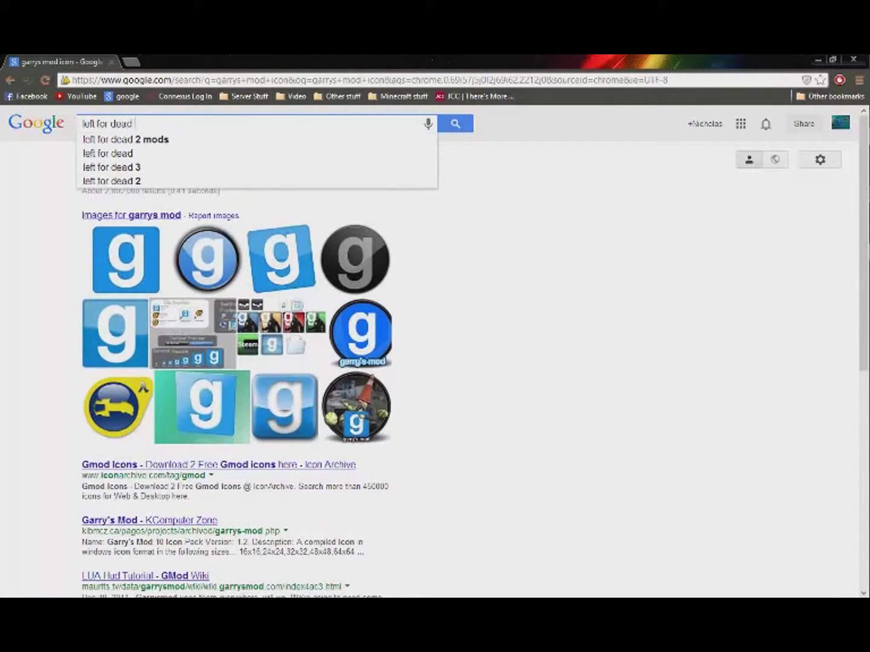
text( 2 icon)
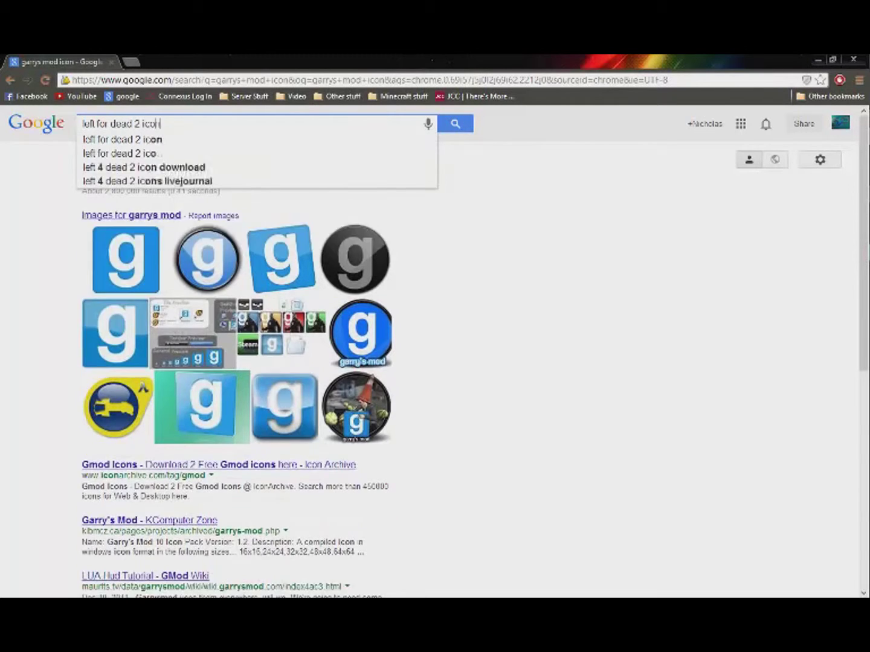
key(Return)
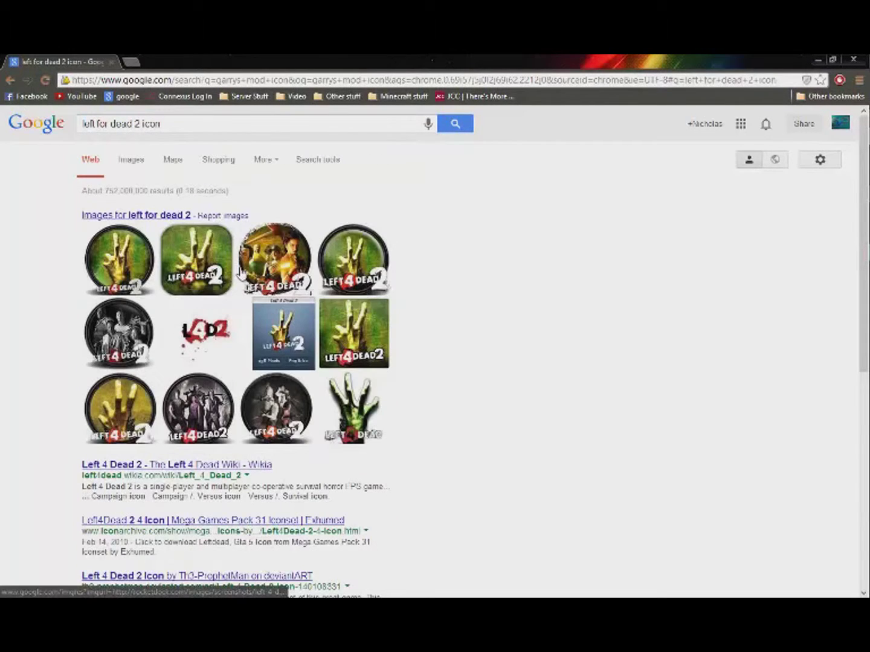
- Save the green Left 4 Dead 2 thumbnail as L4D2.jpg and close the browser
right_click(372, 333)
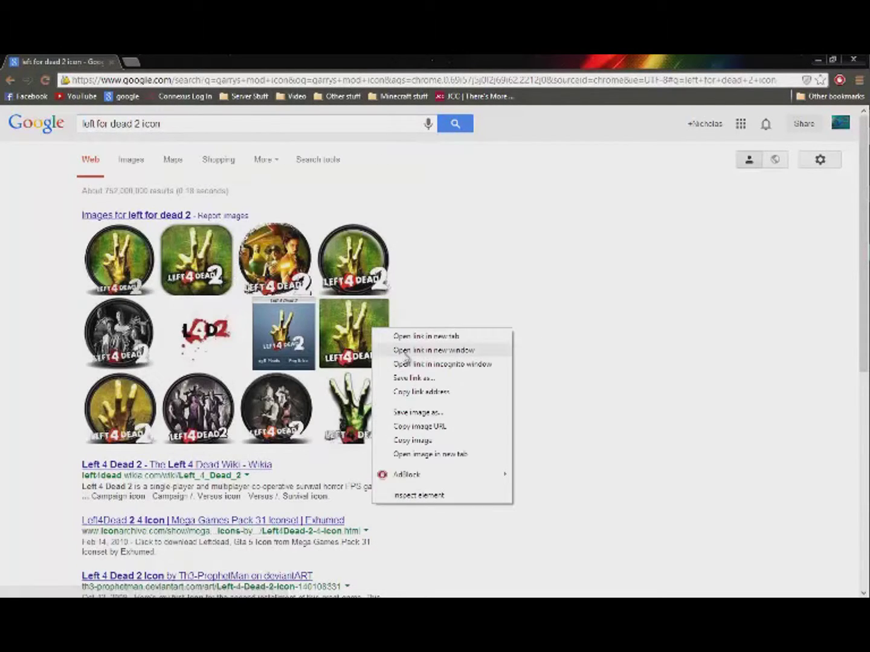
click(412, 415)
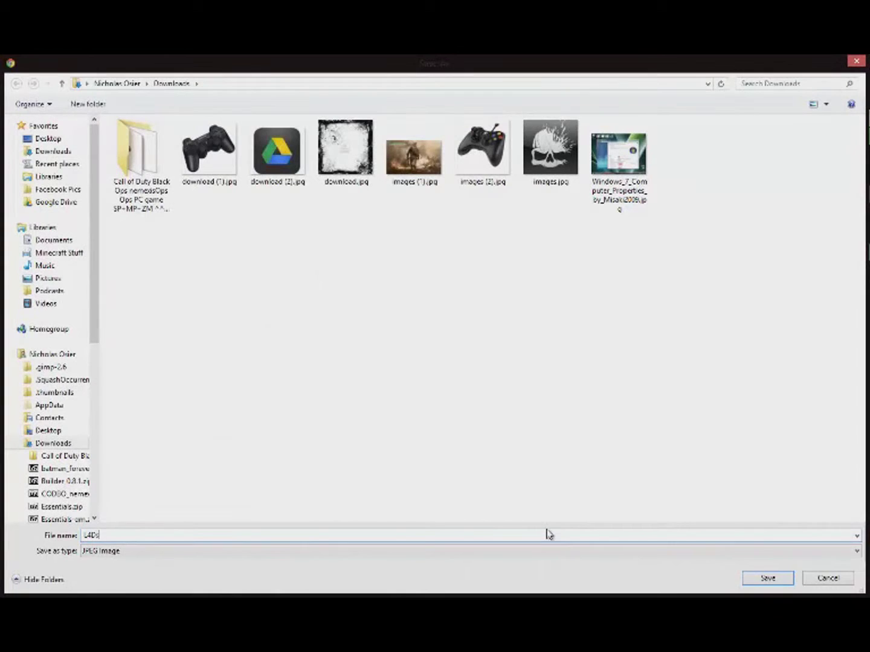
key(Return)
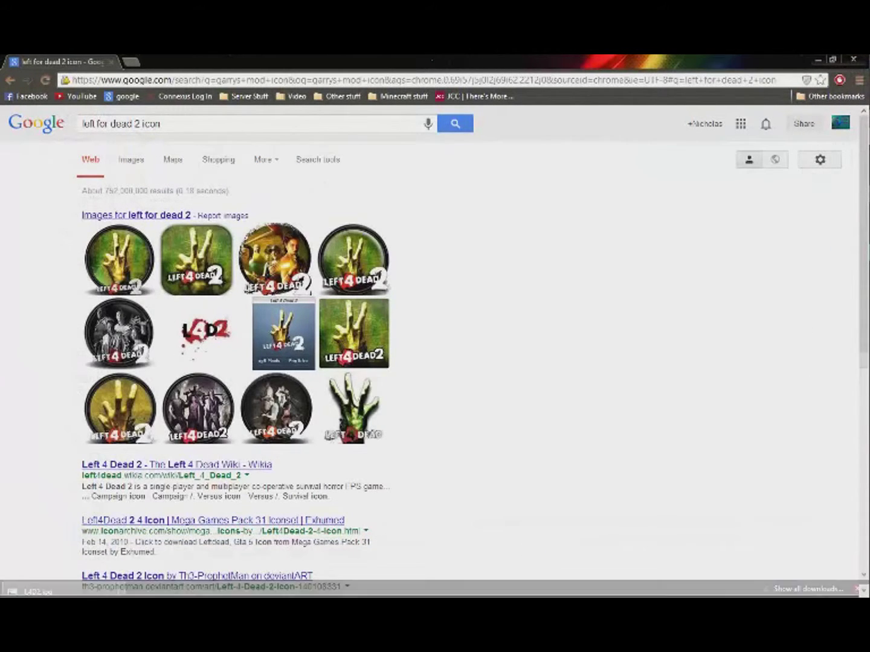
click(852, 60)
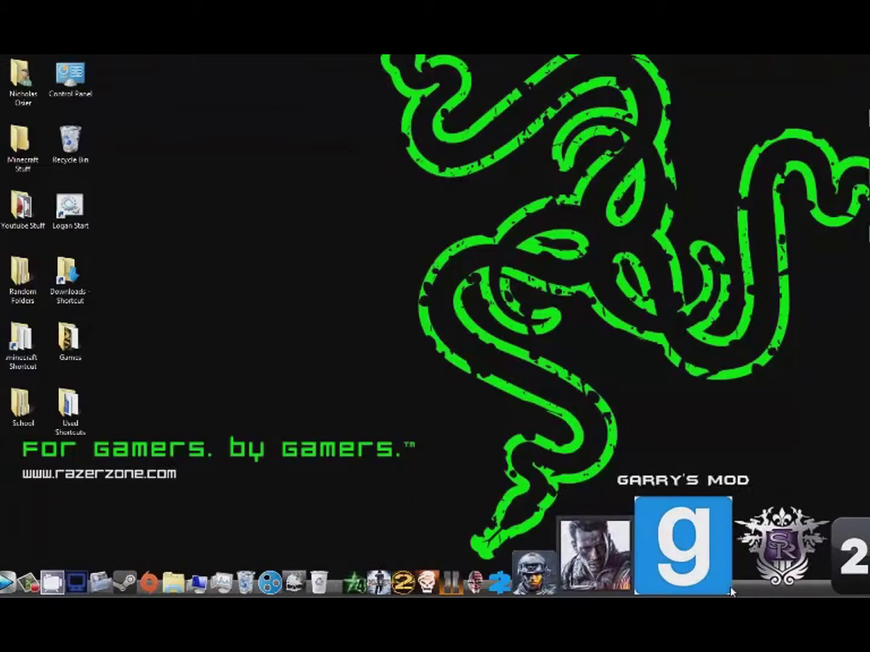
- Add a blank icon item to the RocketDock dock
right_click(728, 582)
mouse_move(760, 492)
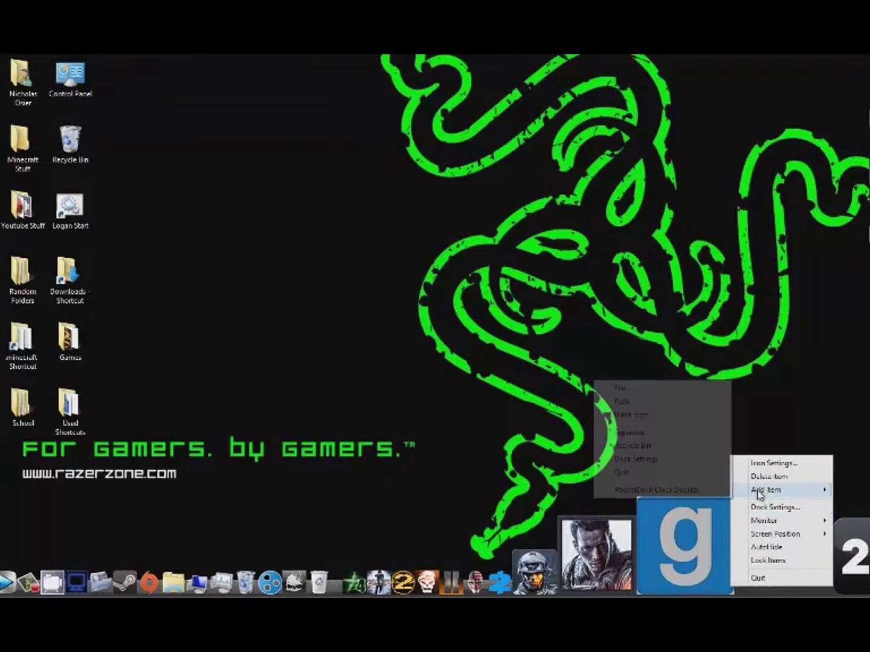
click(665, 415)
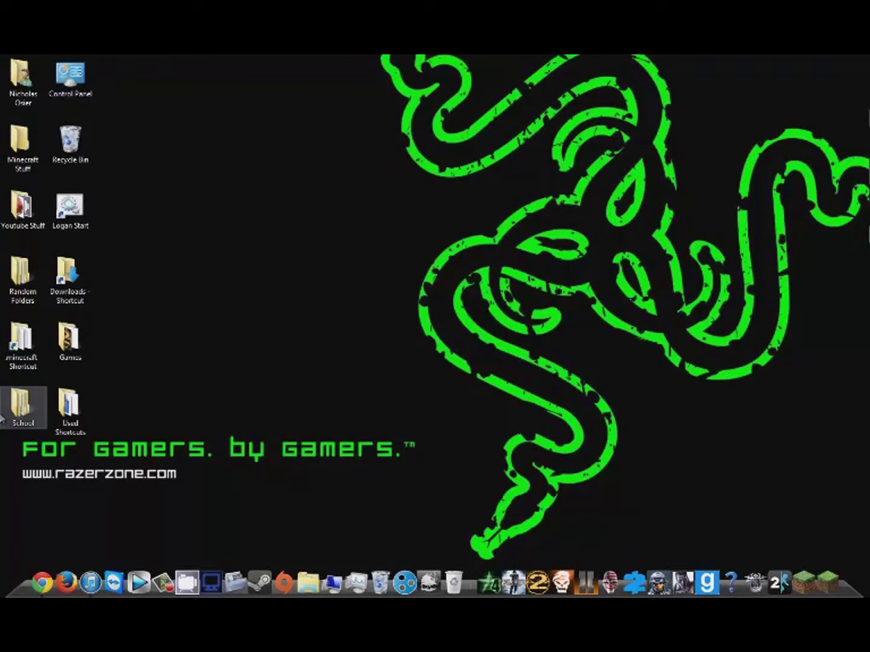
- Search the Games folder for the Left 4 Dead 2 shortcut and view its Properties to read the Steam URL
click(69, 341)
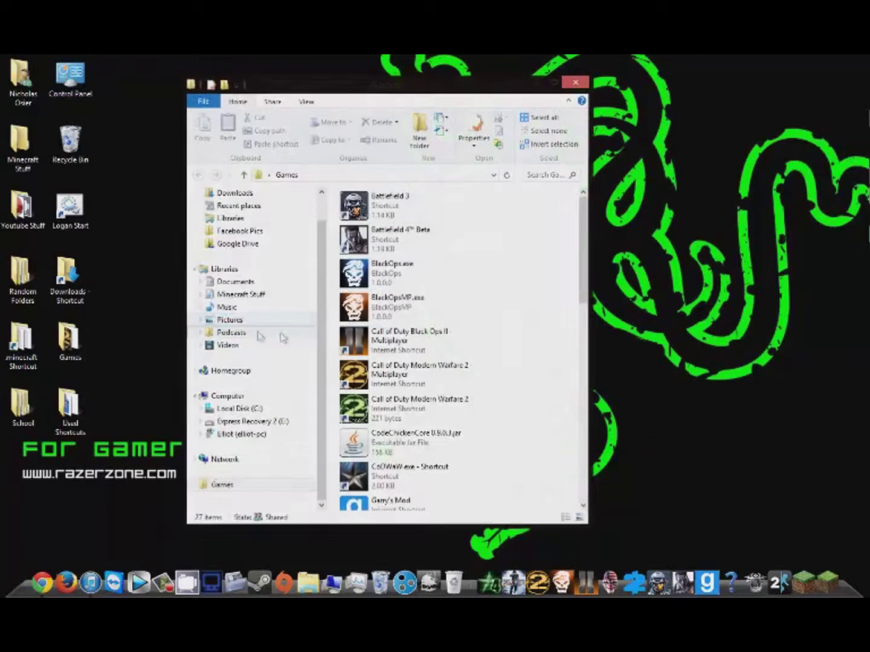
click(546, 175)
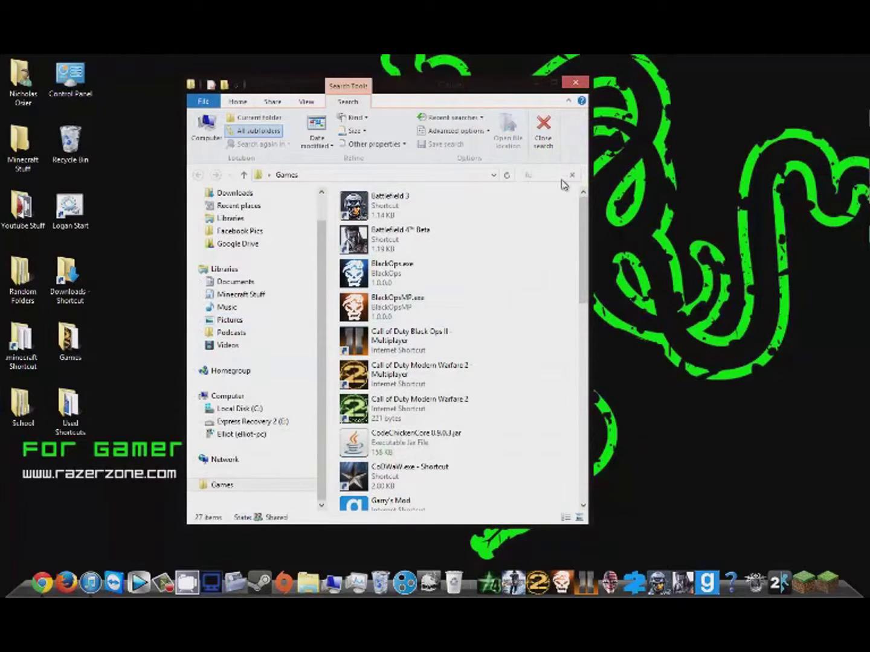
click(399, 213)
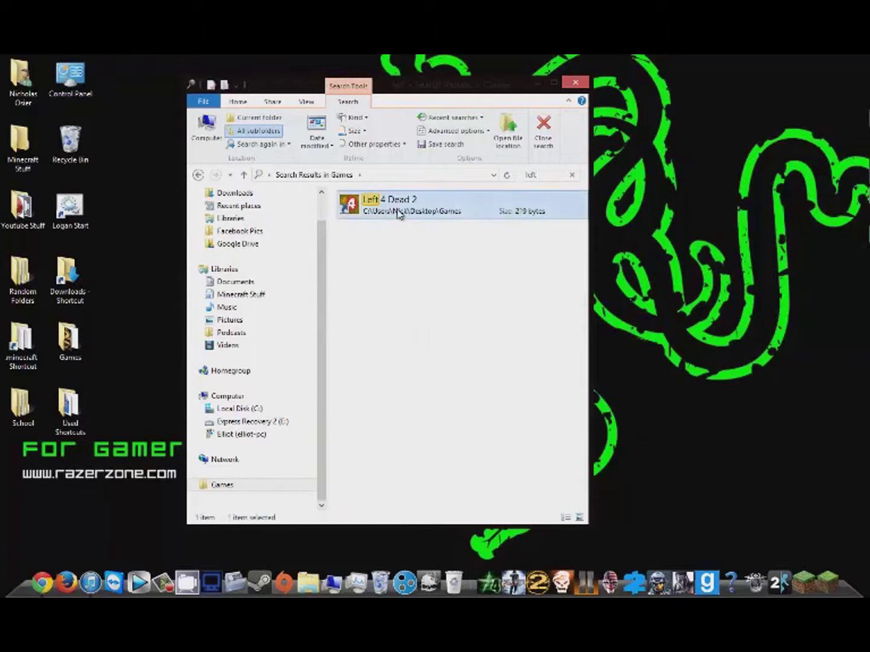
right_click(399, 213)
click(431, 464)
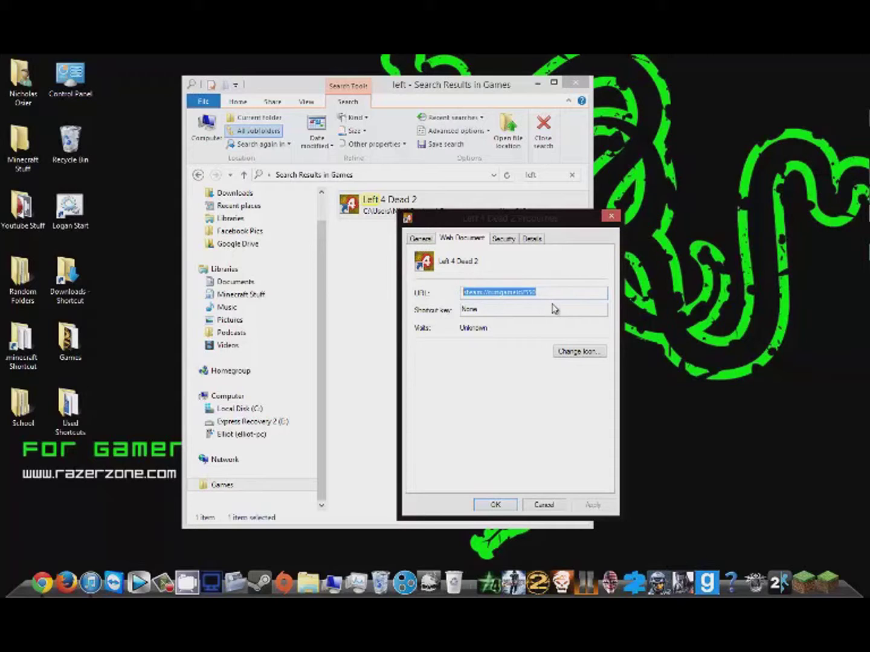
click(611, 216)
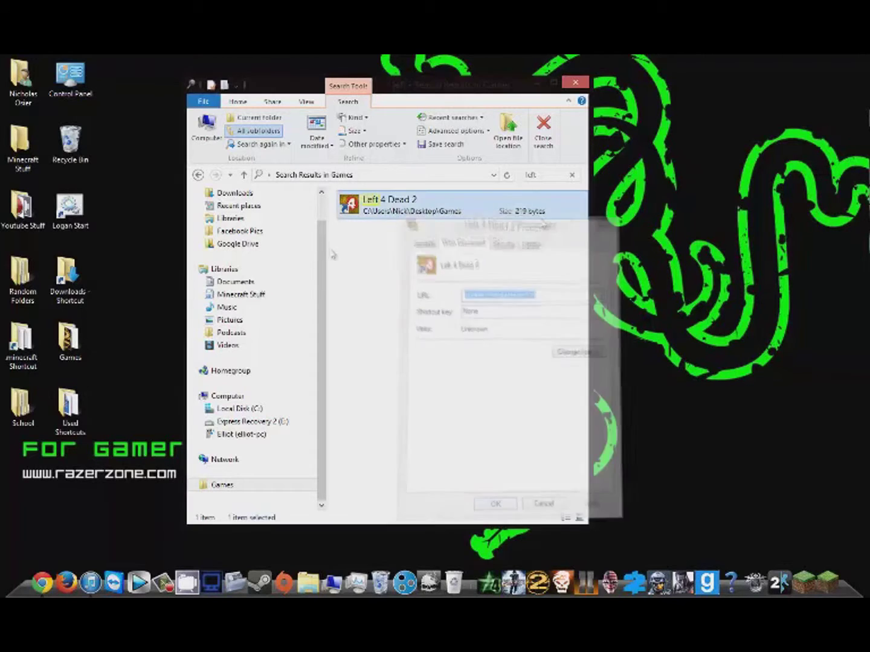
right_click(426, 198)
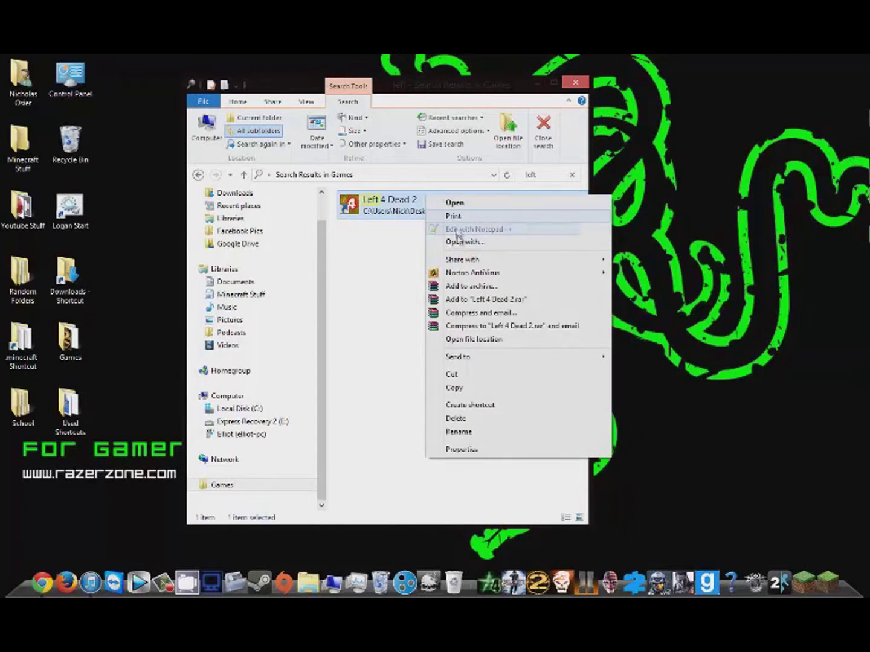
click(407, 289)
- Set the blank dock item's name to Left 4 Dead 2 and target to steam://rungameid/550
click(575, 82)
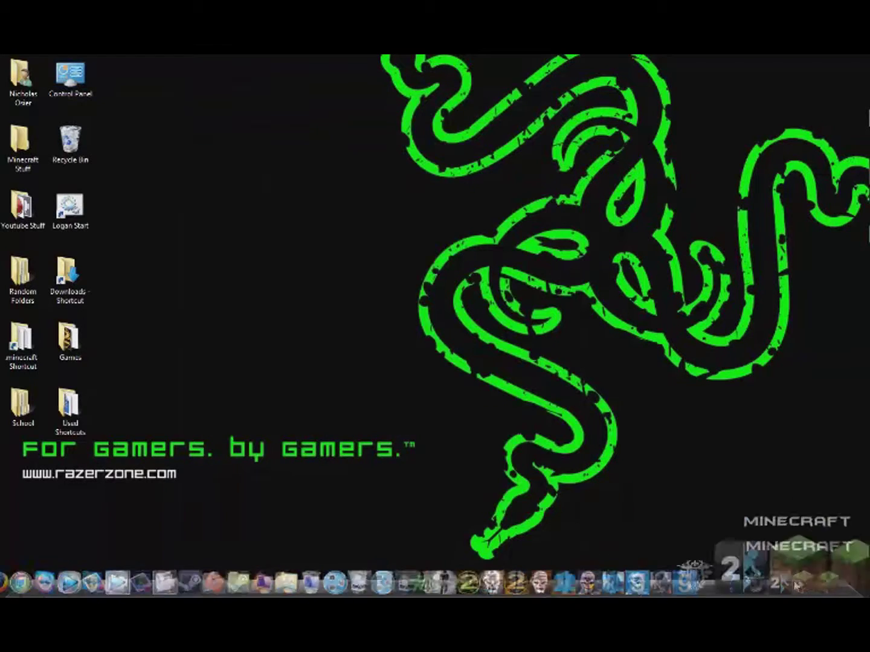
right_click(732, 578)
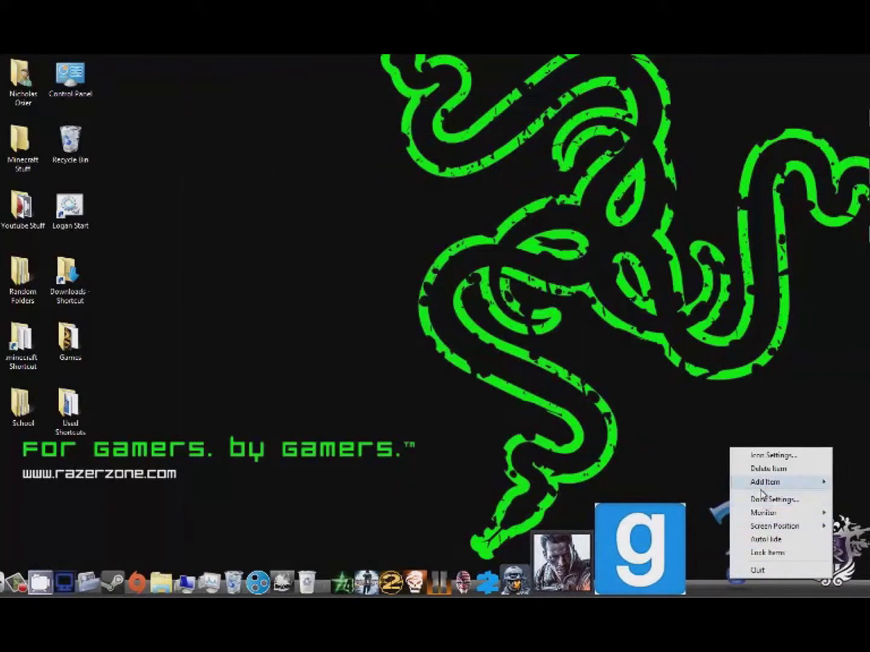
click(762, 456)
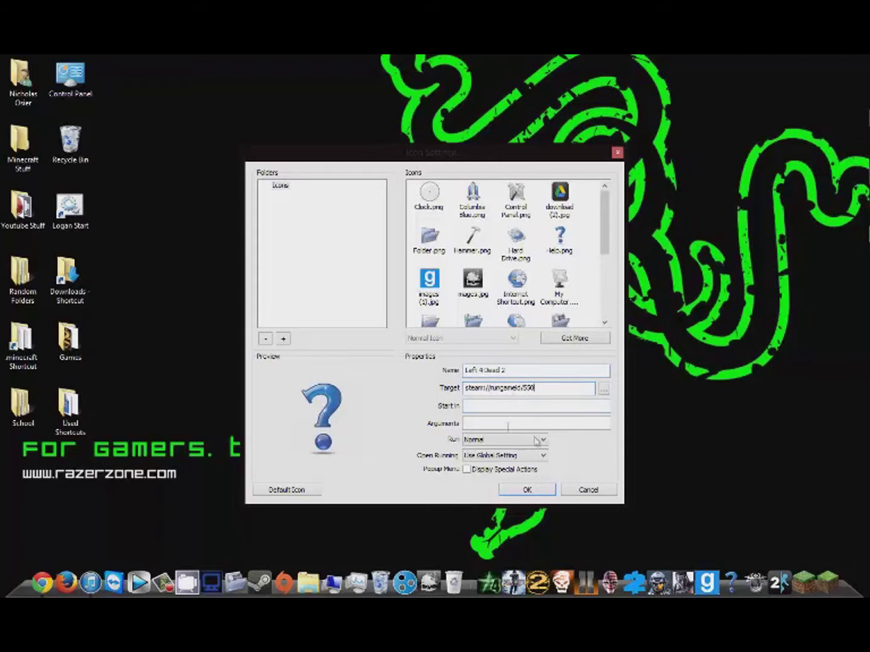
click(521, 491)
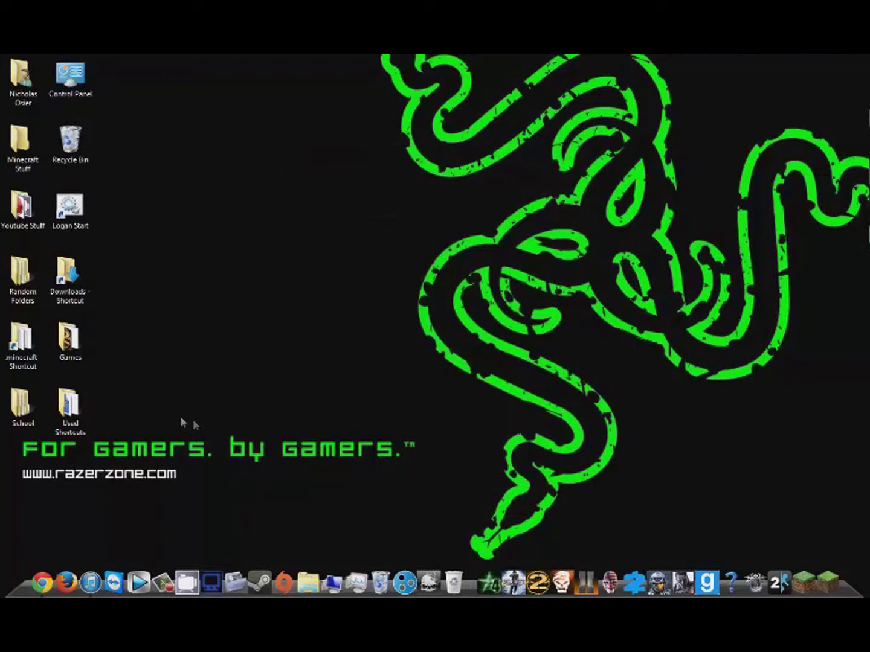
- Open RocketDock's Icons folder via the RocketDock shortcut's file location in Used Shortcuts
double_click(69, 406)
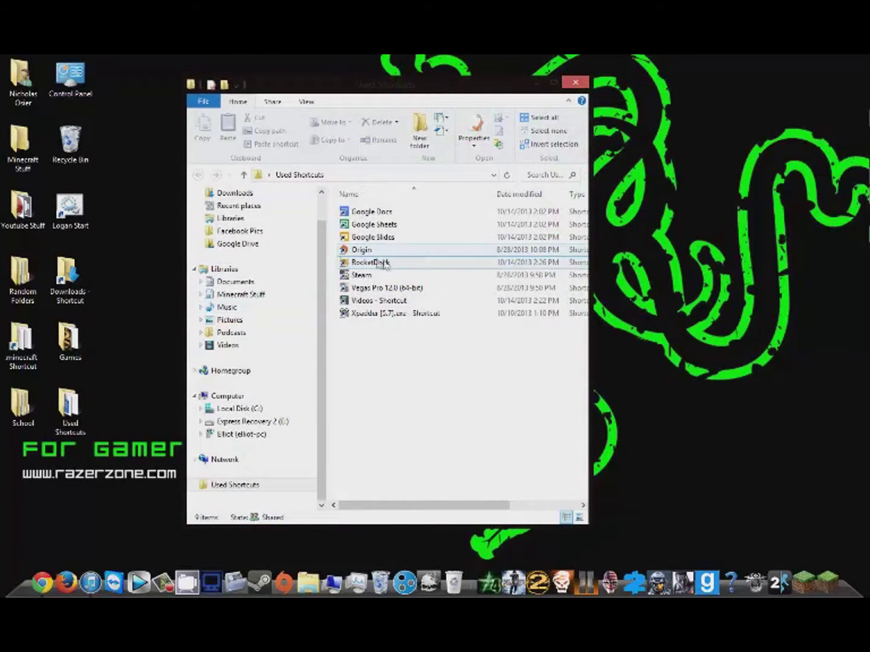
click(381, 263)
right_click(396, 265)
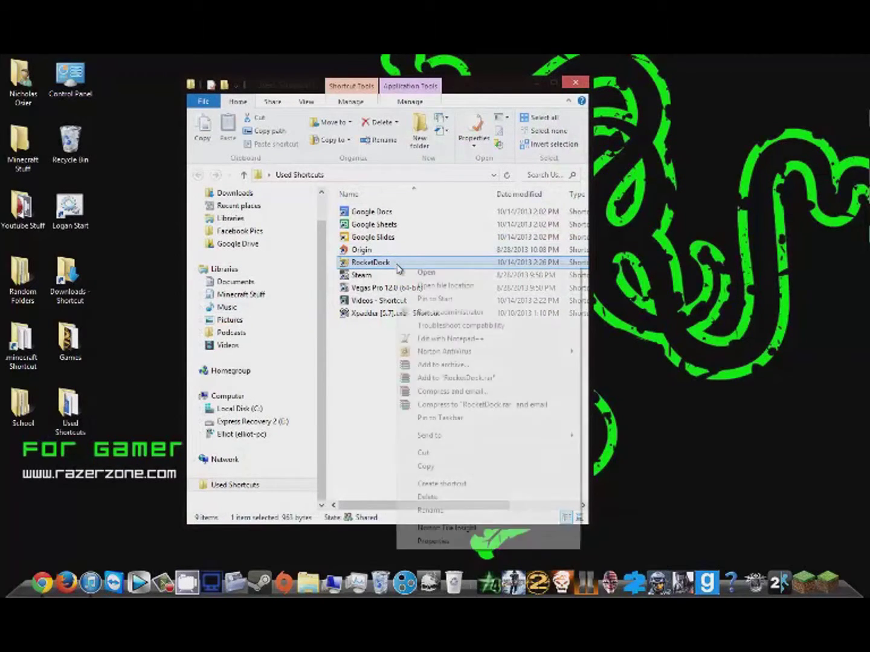
click(418, 287)
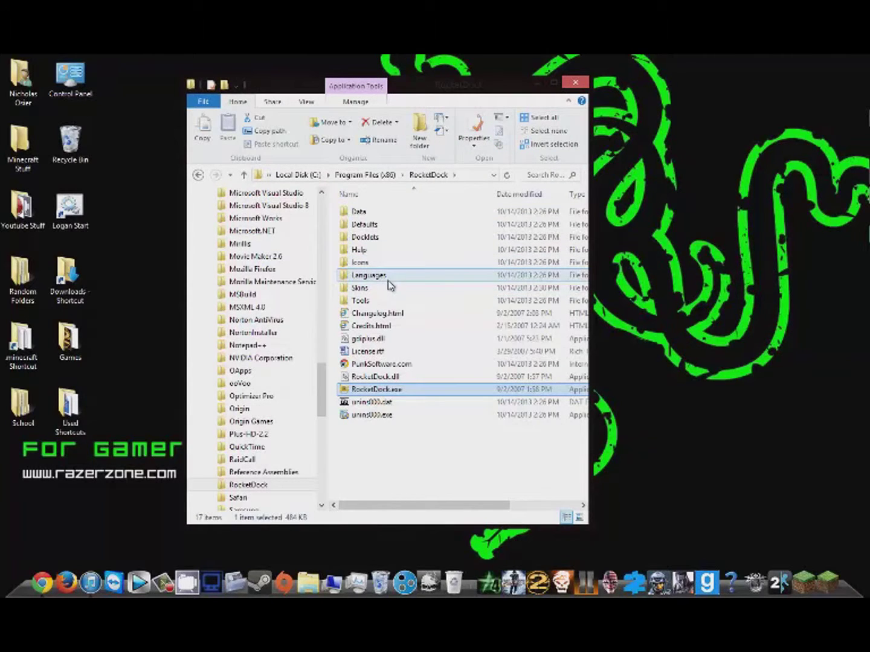
double_click(360, 262)
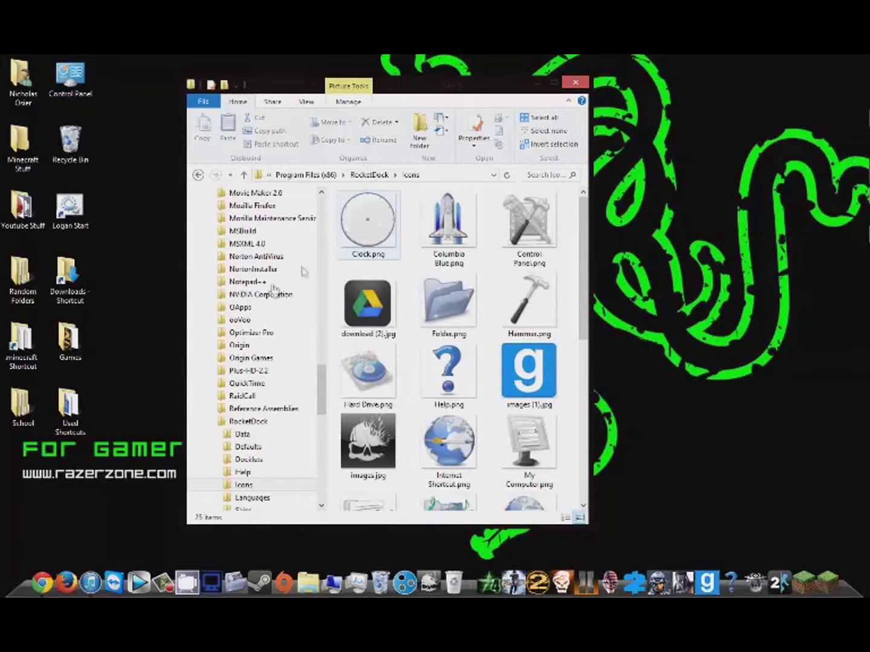
- Move L4D2.jpg from Downloads into the Icons folder with admin permission, then close both windows
click(68, 282)
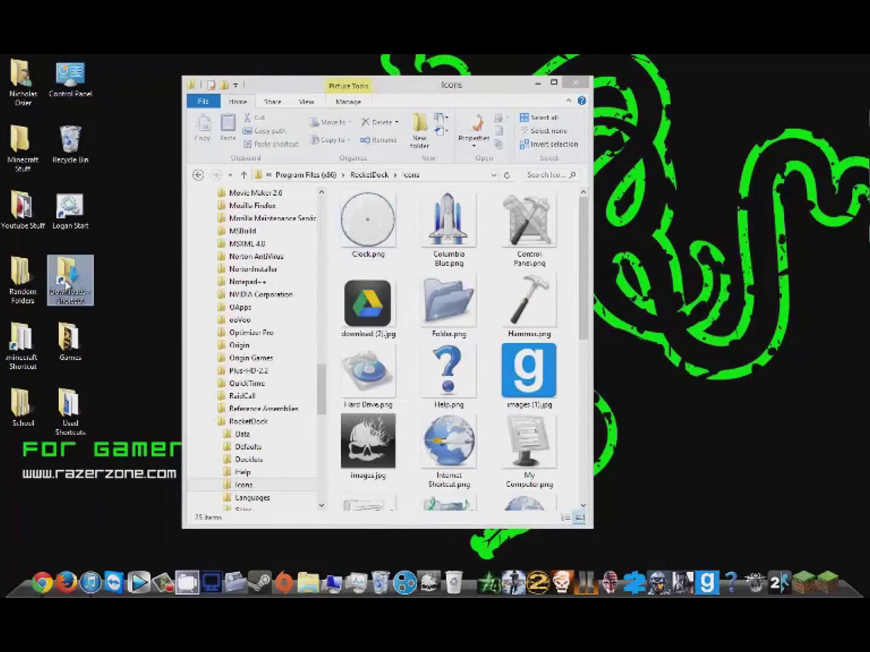
double_click(68, 283)
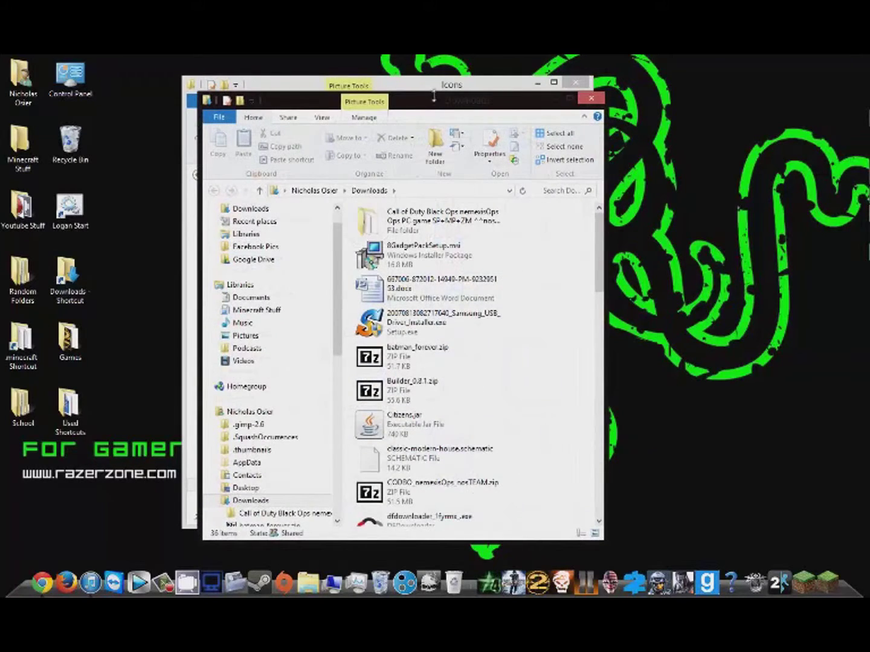
drag(475, 106, 869, 107)
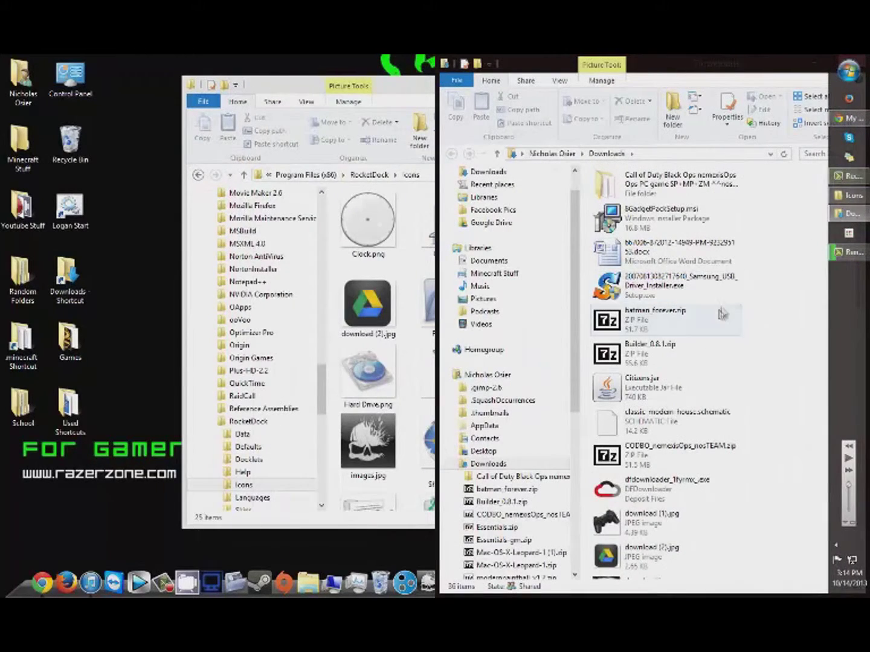
drag(384, 85, 0, 77)
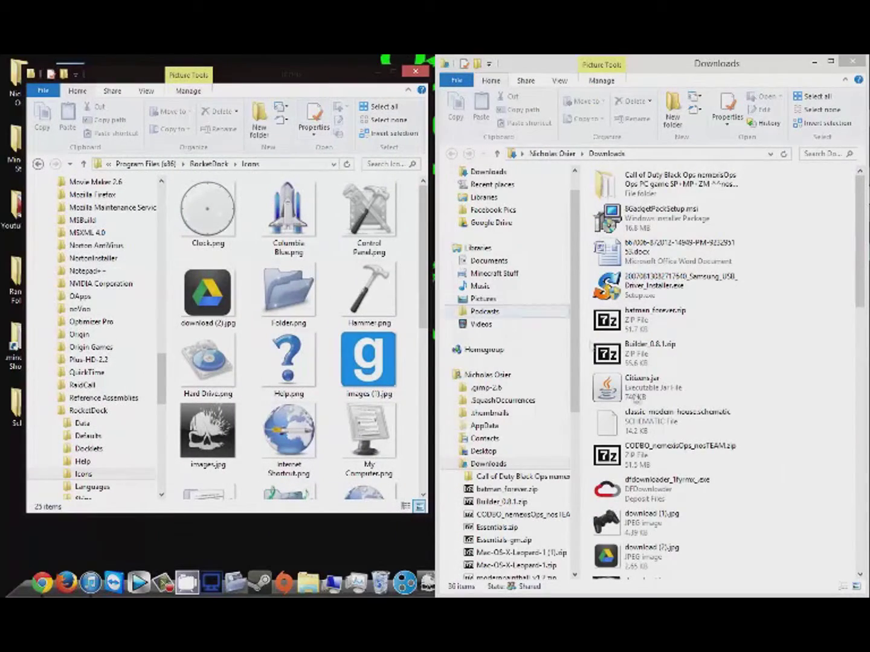
drag(860, 278, 862, 412)
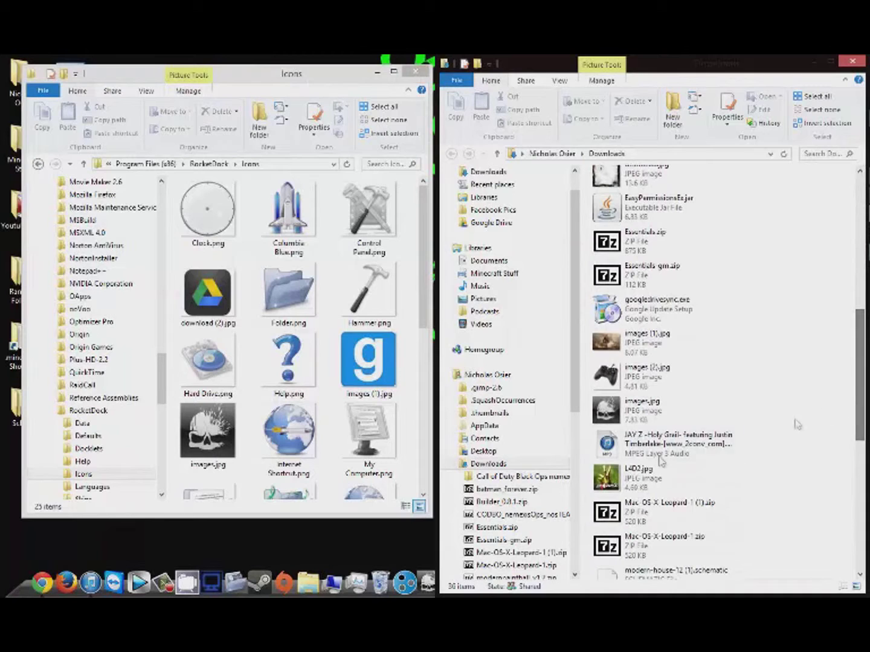
drag(656, 481, 334, 469)
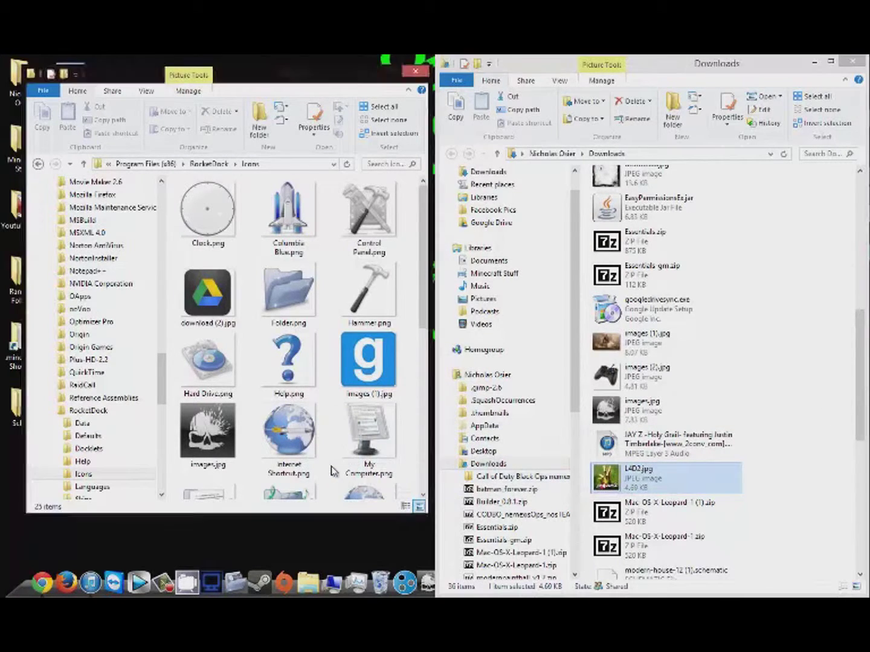
click(390, 253)
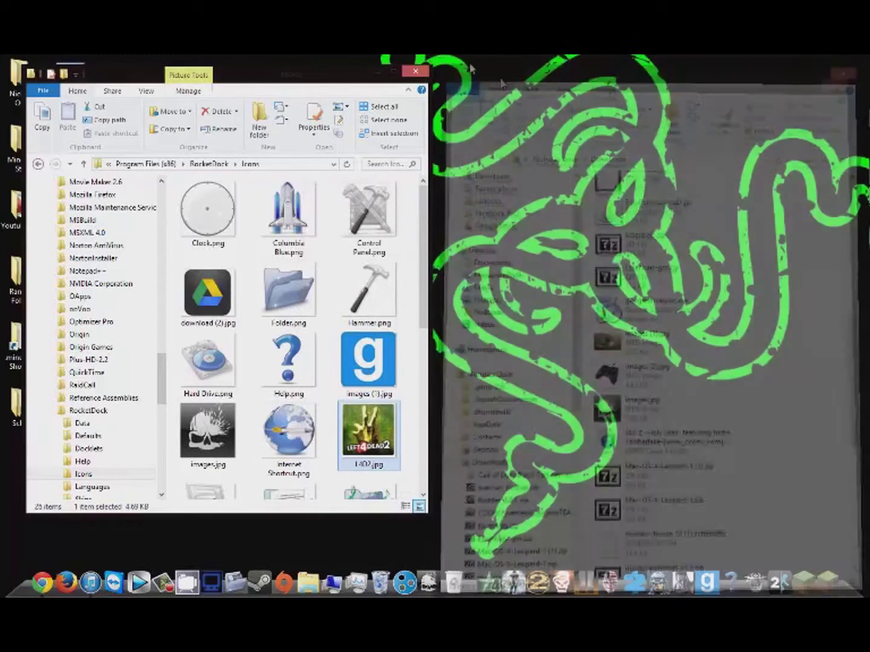
click(852, 62)
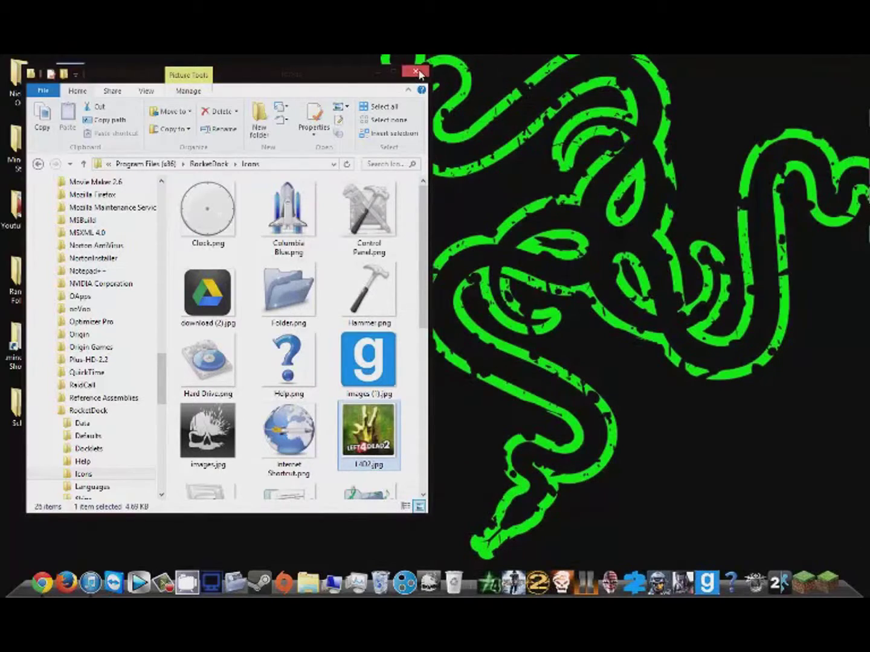
click(416, 72)
- Choose L4D2.jpg from the Icons list as the Left 4 Dead 2 dock item's icon
right_click(728, 568)
right_click(732, 573)
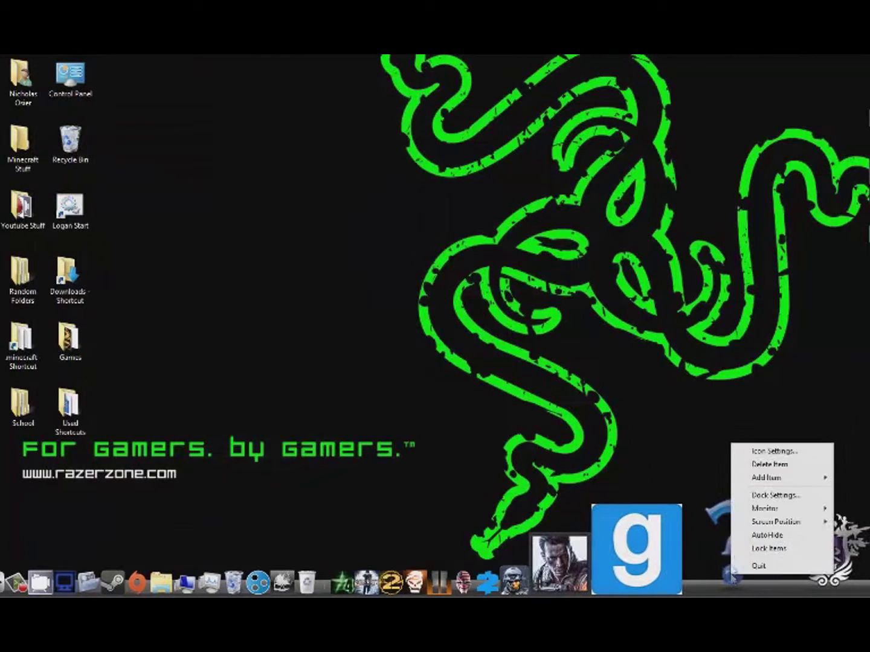
click(774, 453)
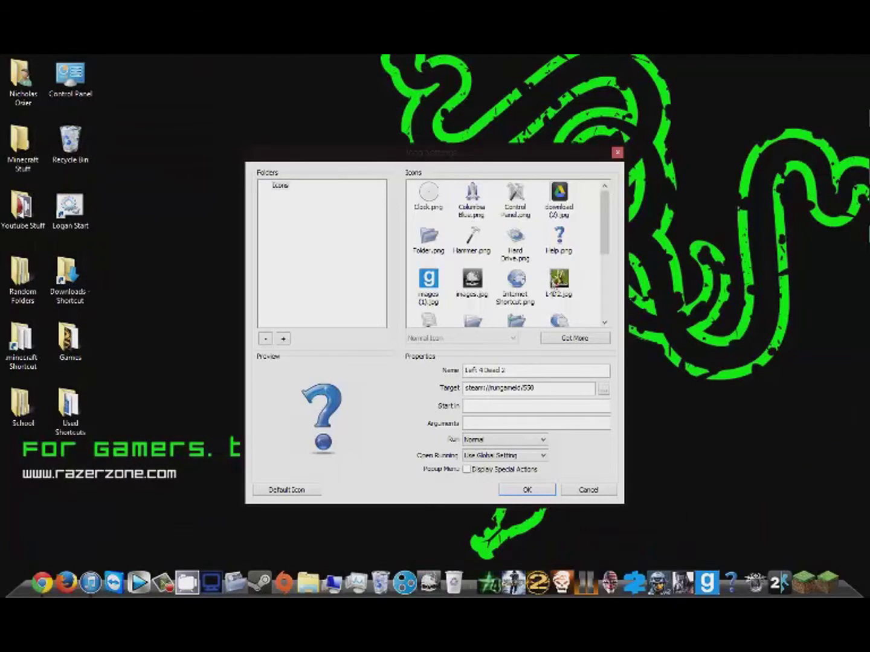
click(553, 289)
click(530, 493)
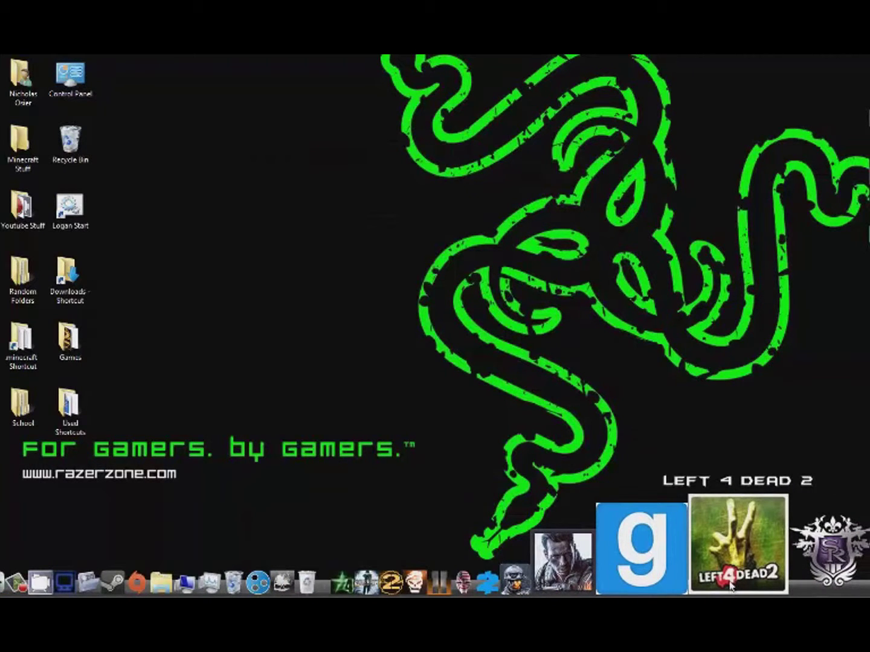
right_click(721, 571)
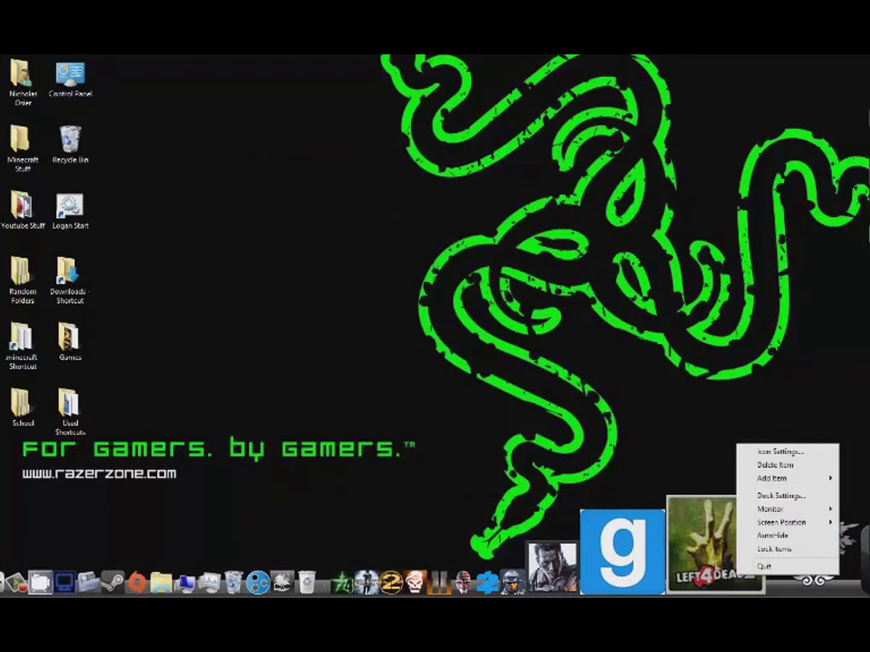